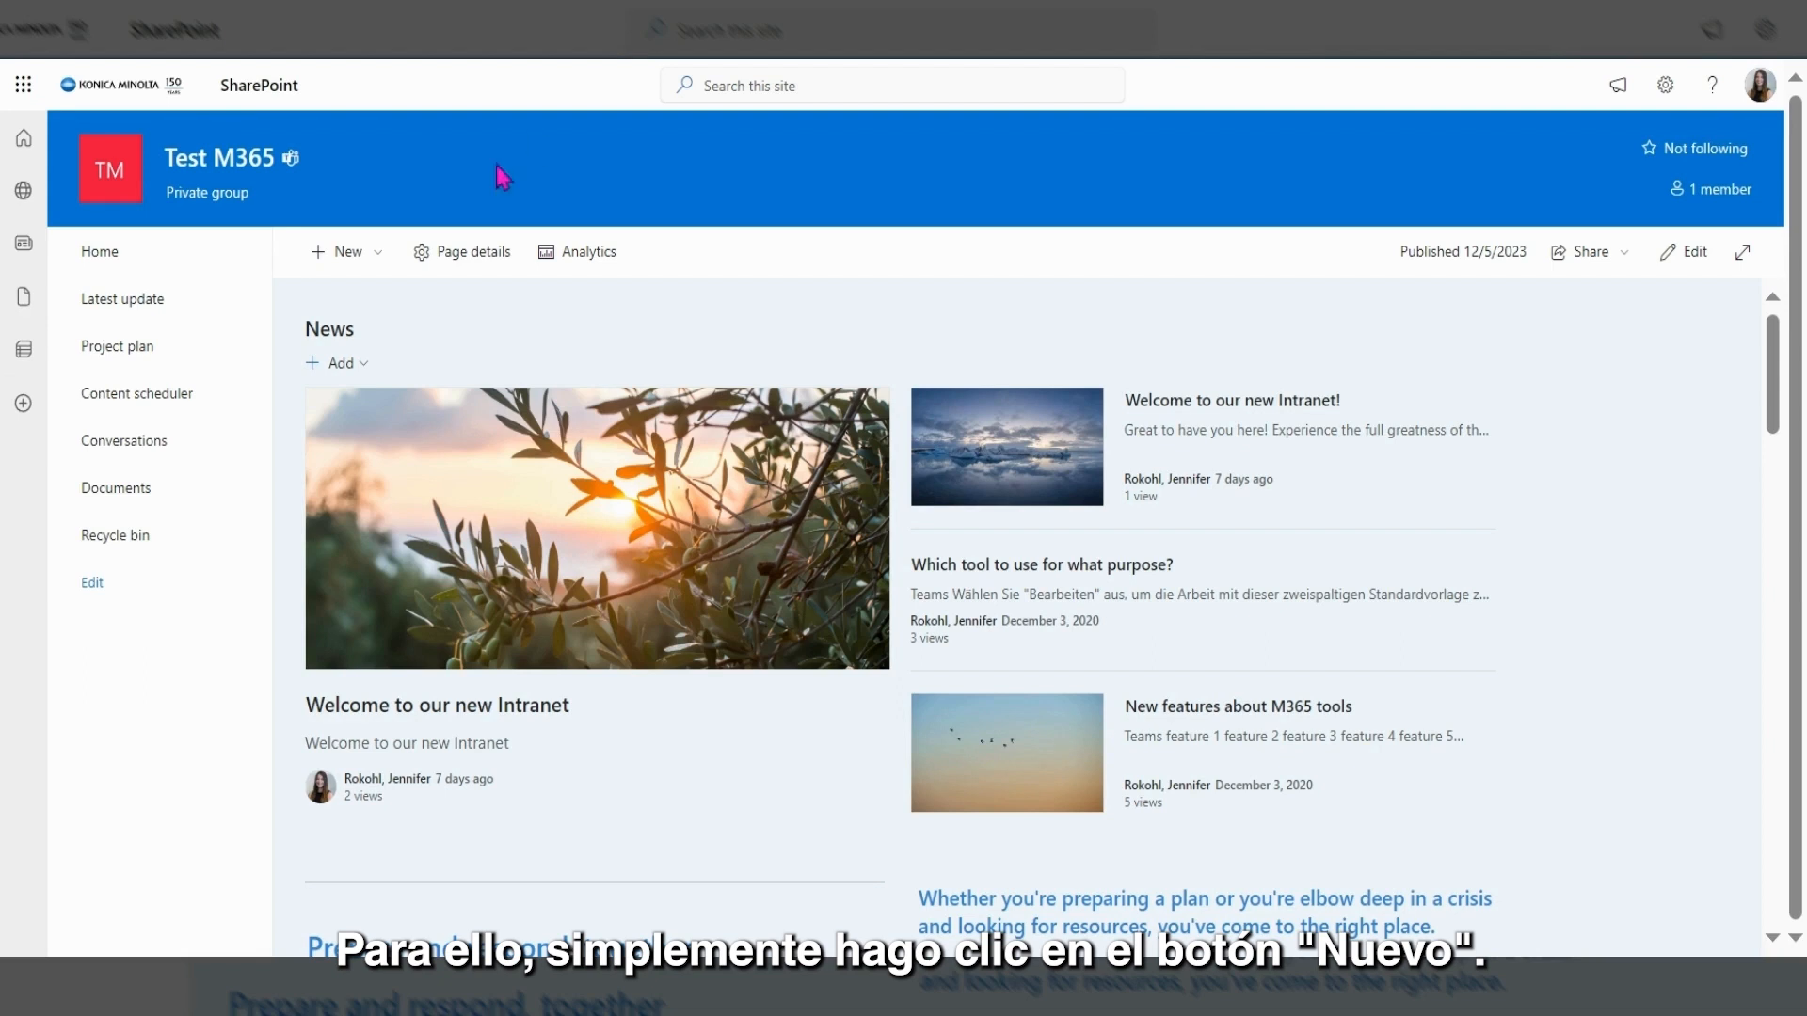
# Create a new news post from the Blank template under Standard.
pyautogui.click(347, 251)
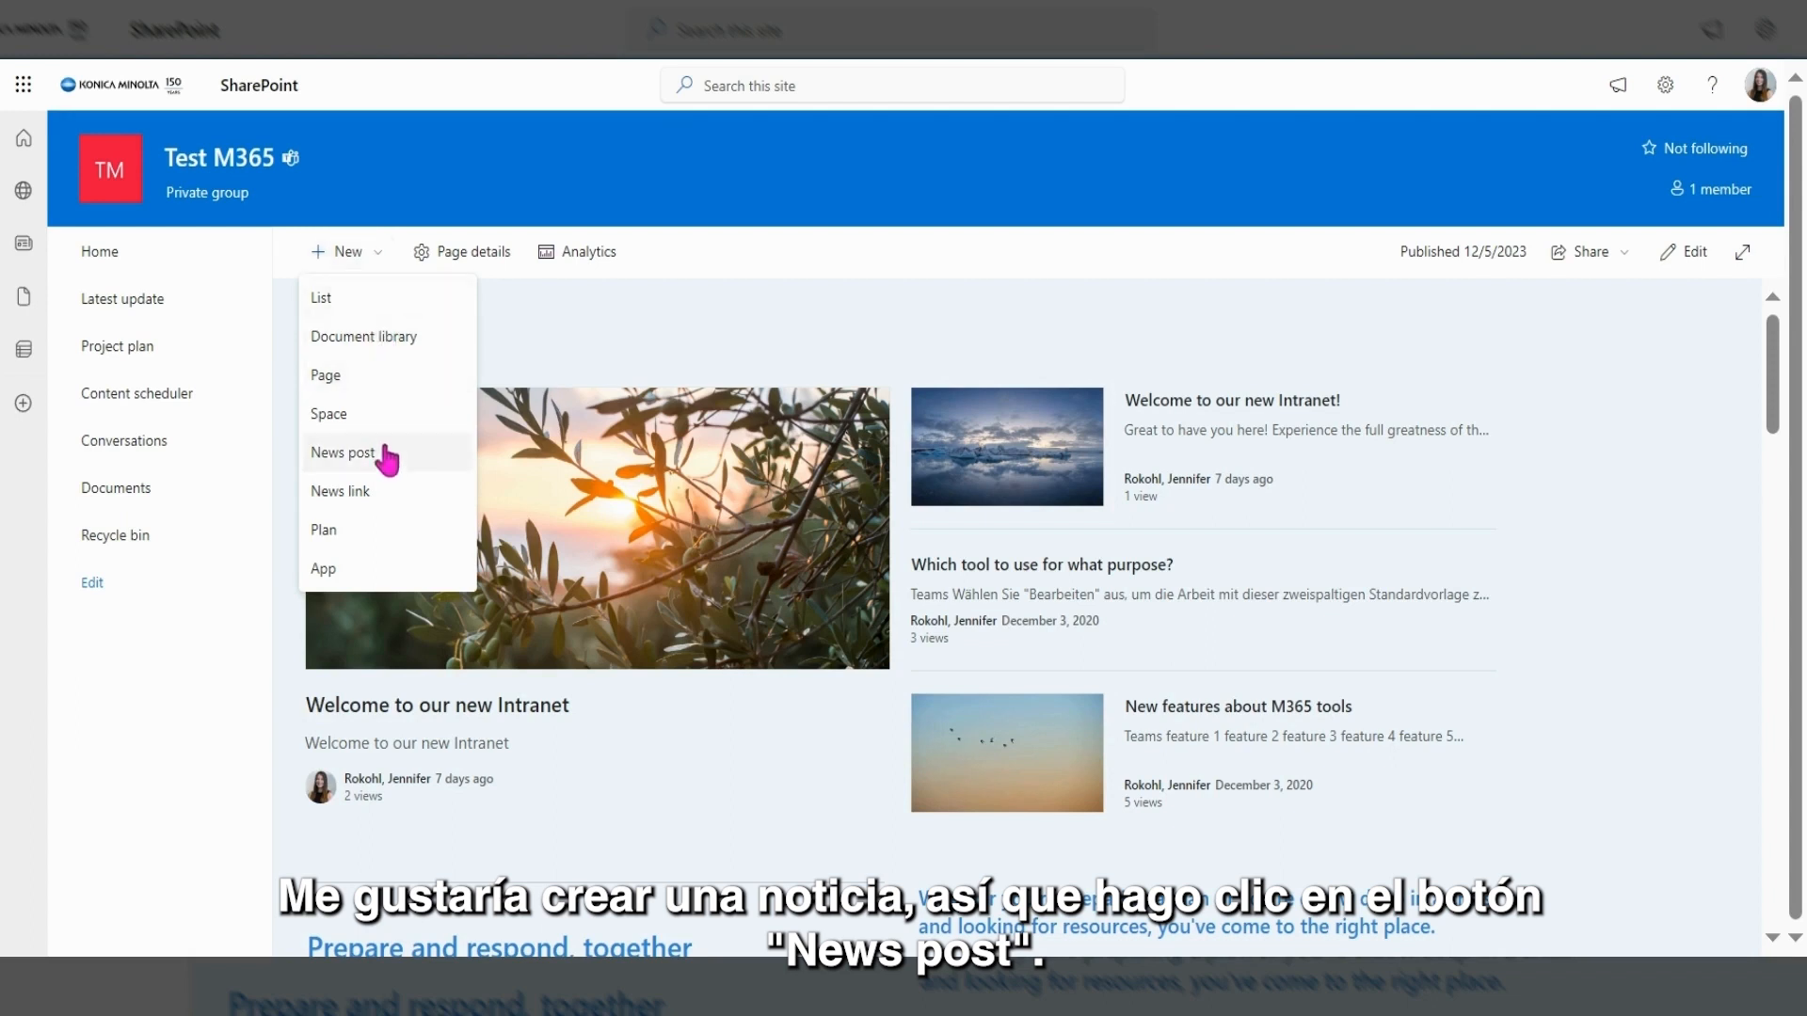
pyautogui.click(388, 456)
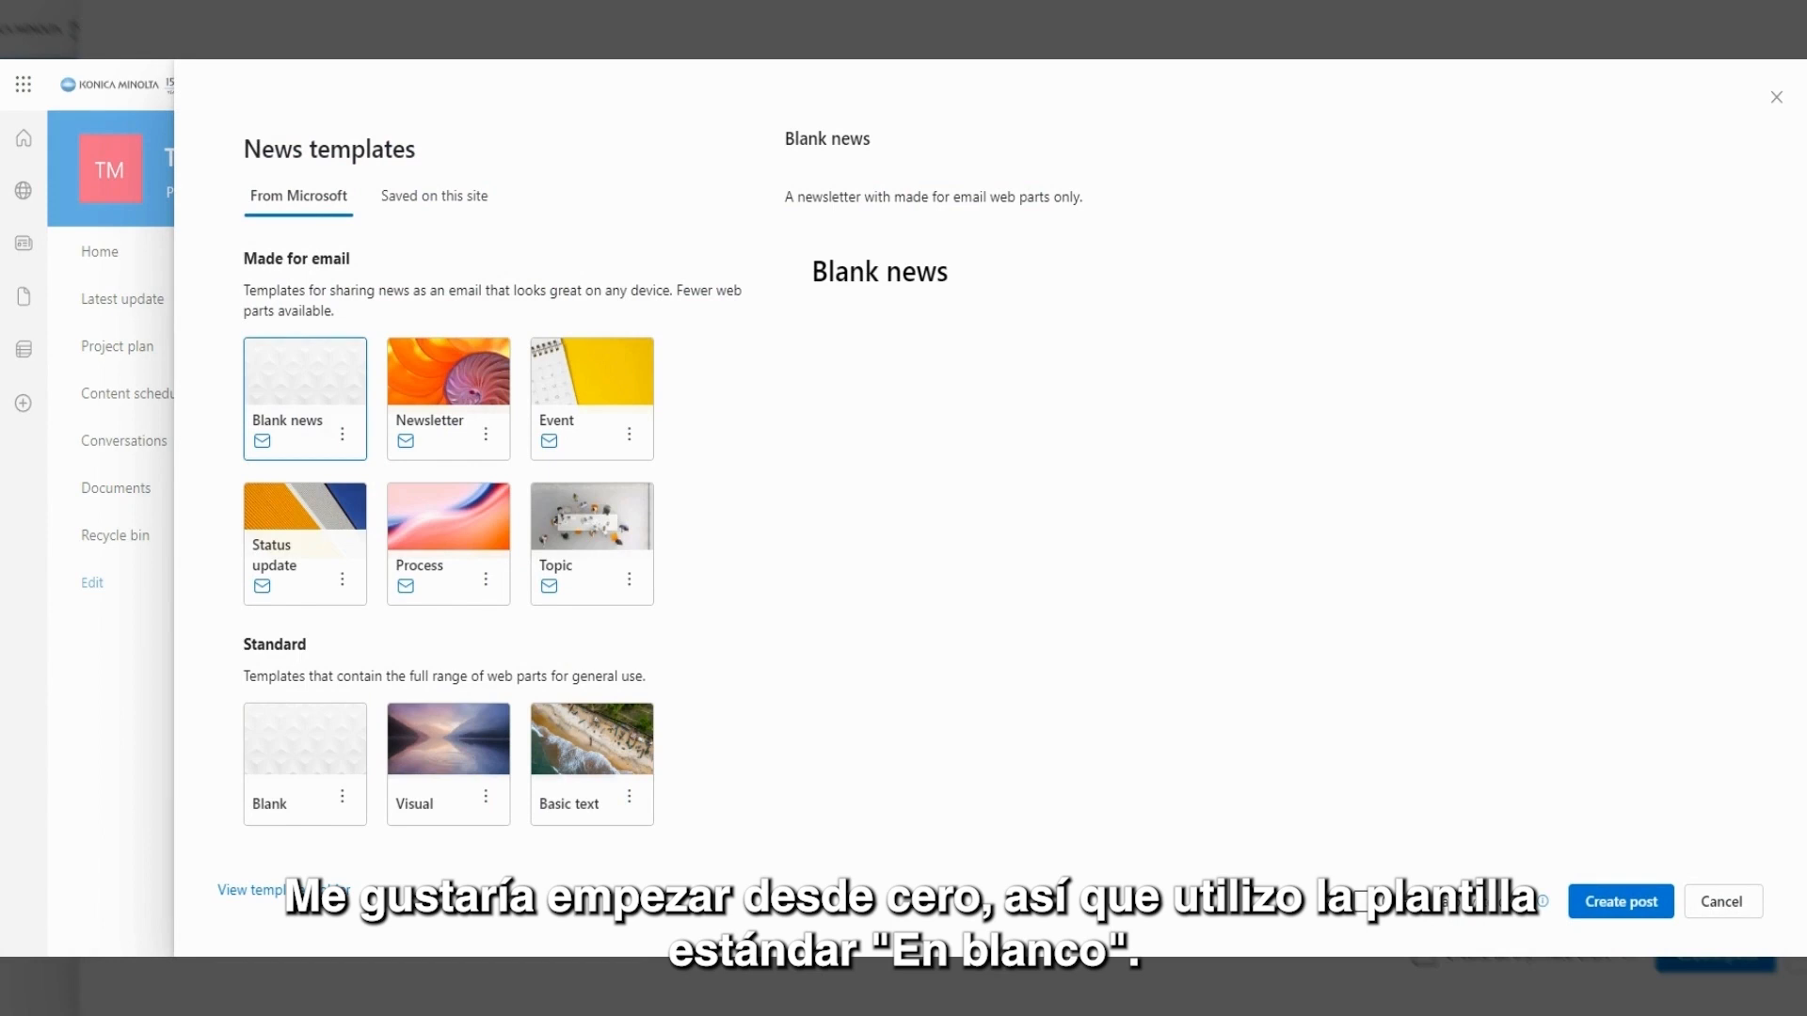
pyautogui.click(309, 800)
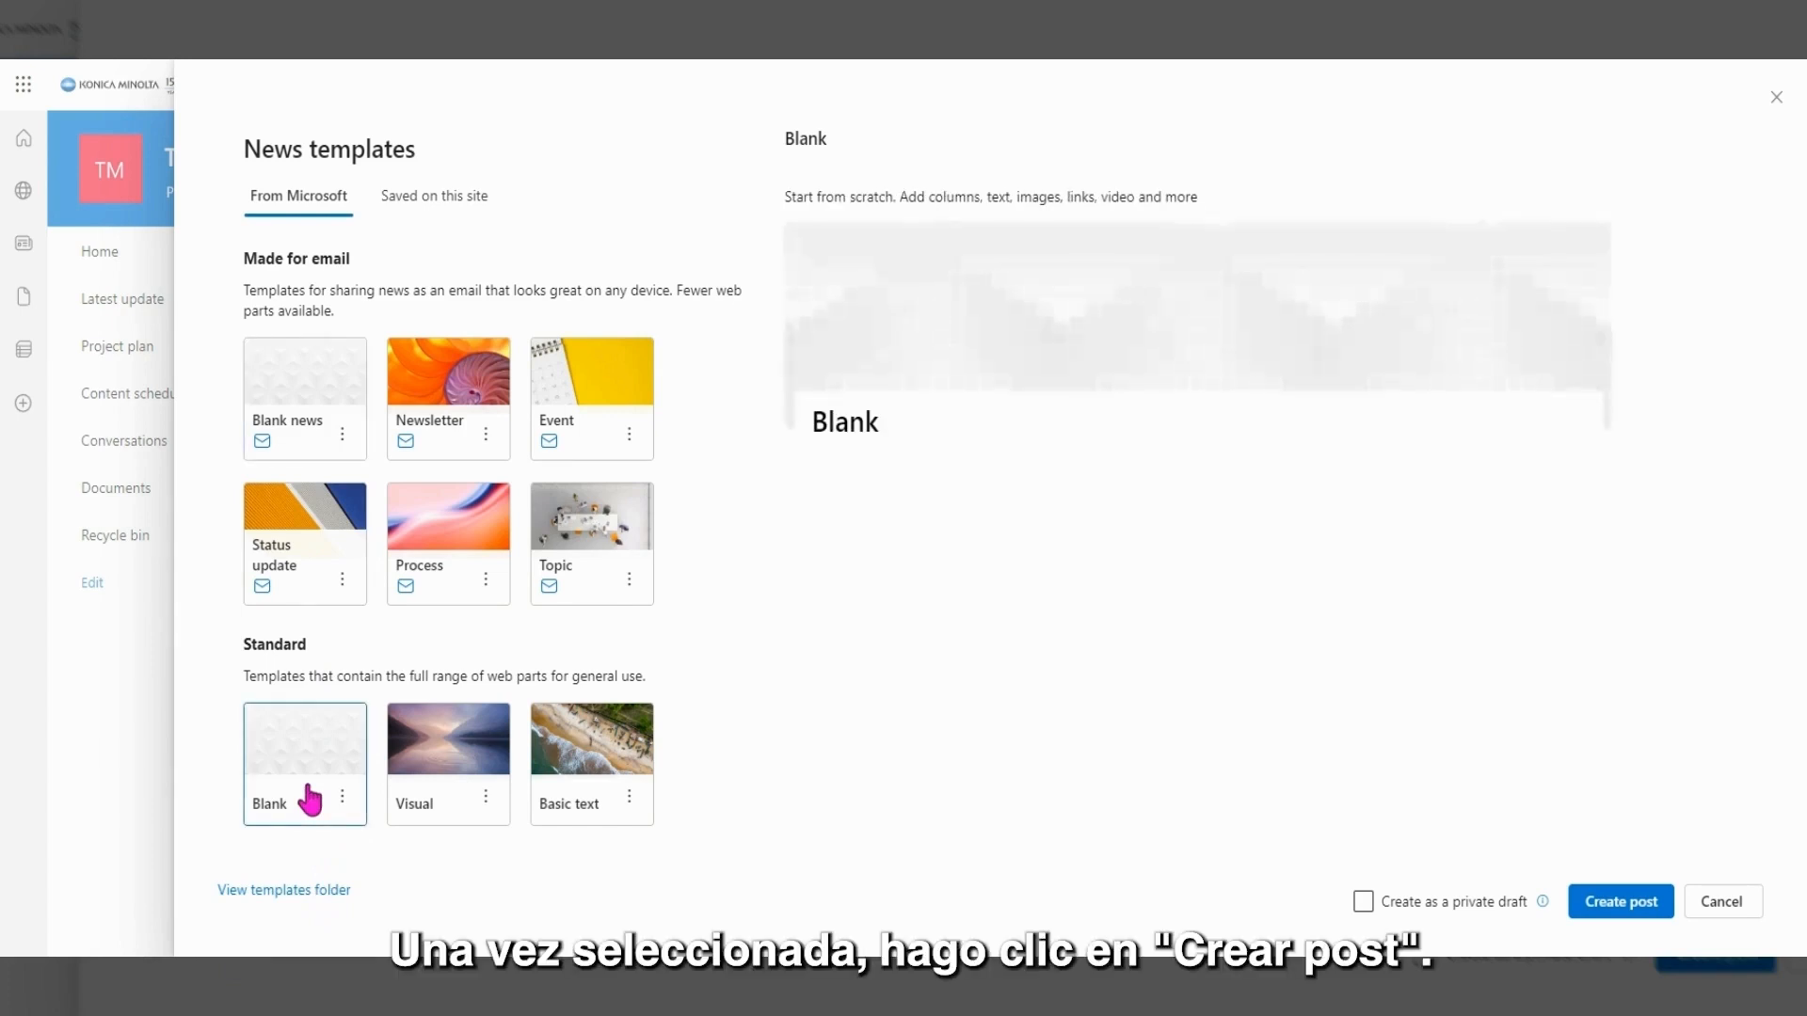
pyautogui.click(1607, 905)
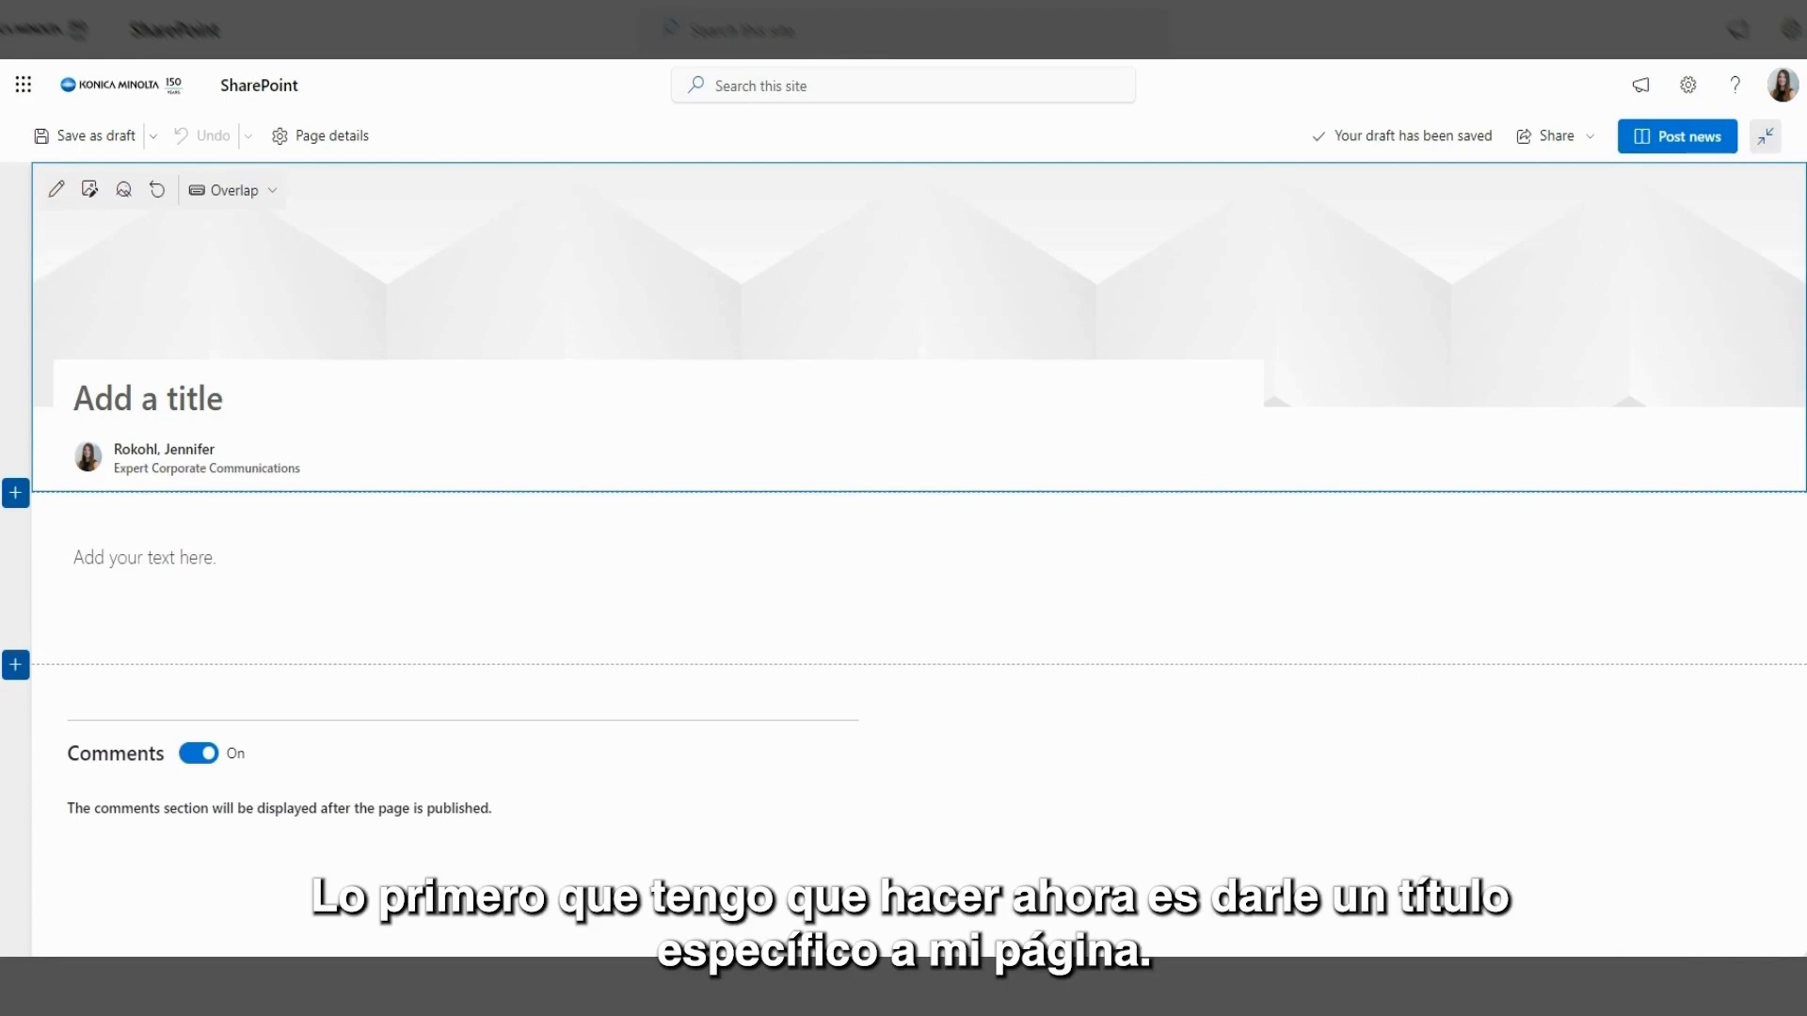
# Enter 'Welcome to the Intranet' as the news post's title.
pyautogui.write('Welcome to the Intranet')
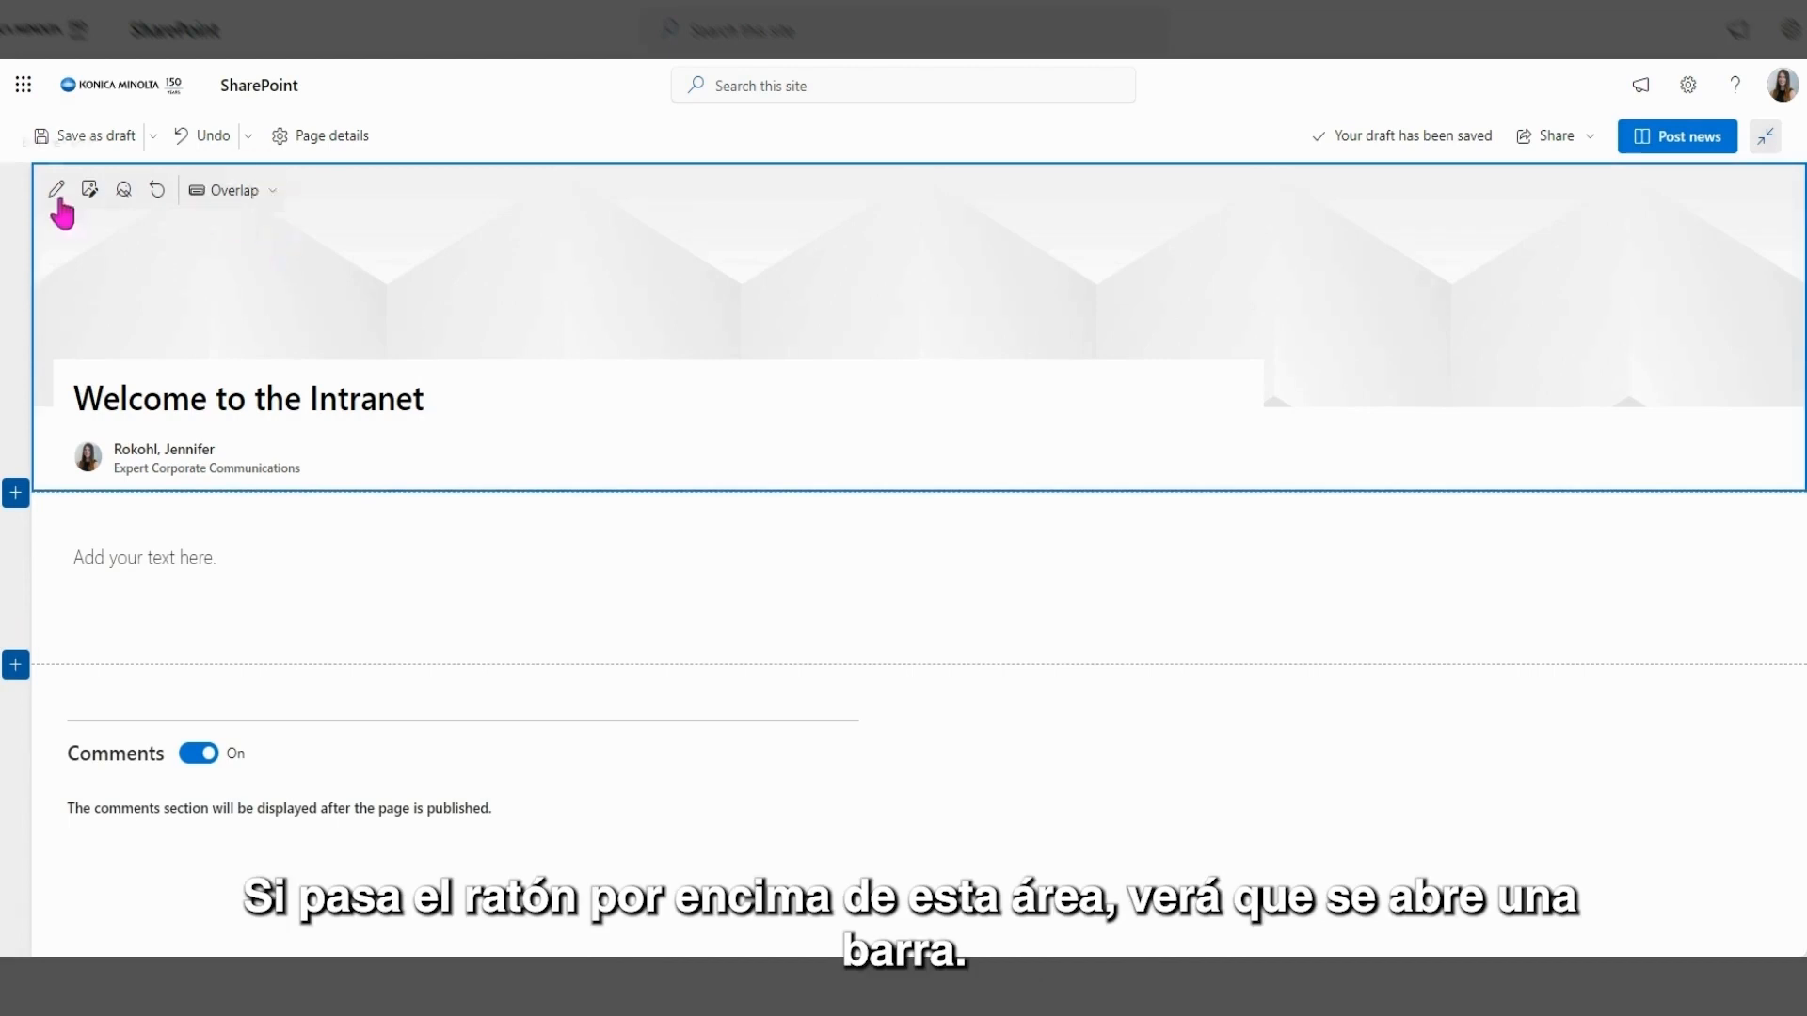
pyautogui.click(256, 209)
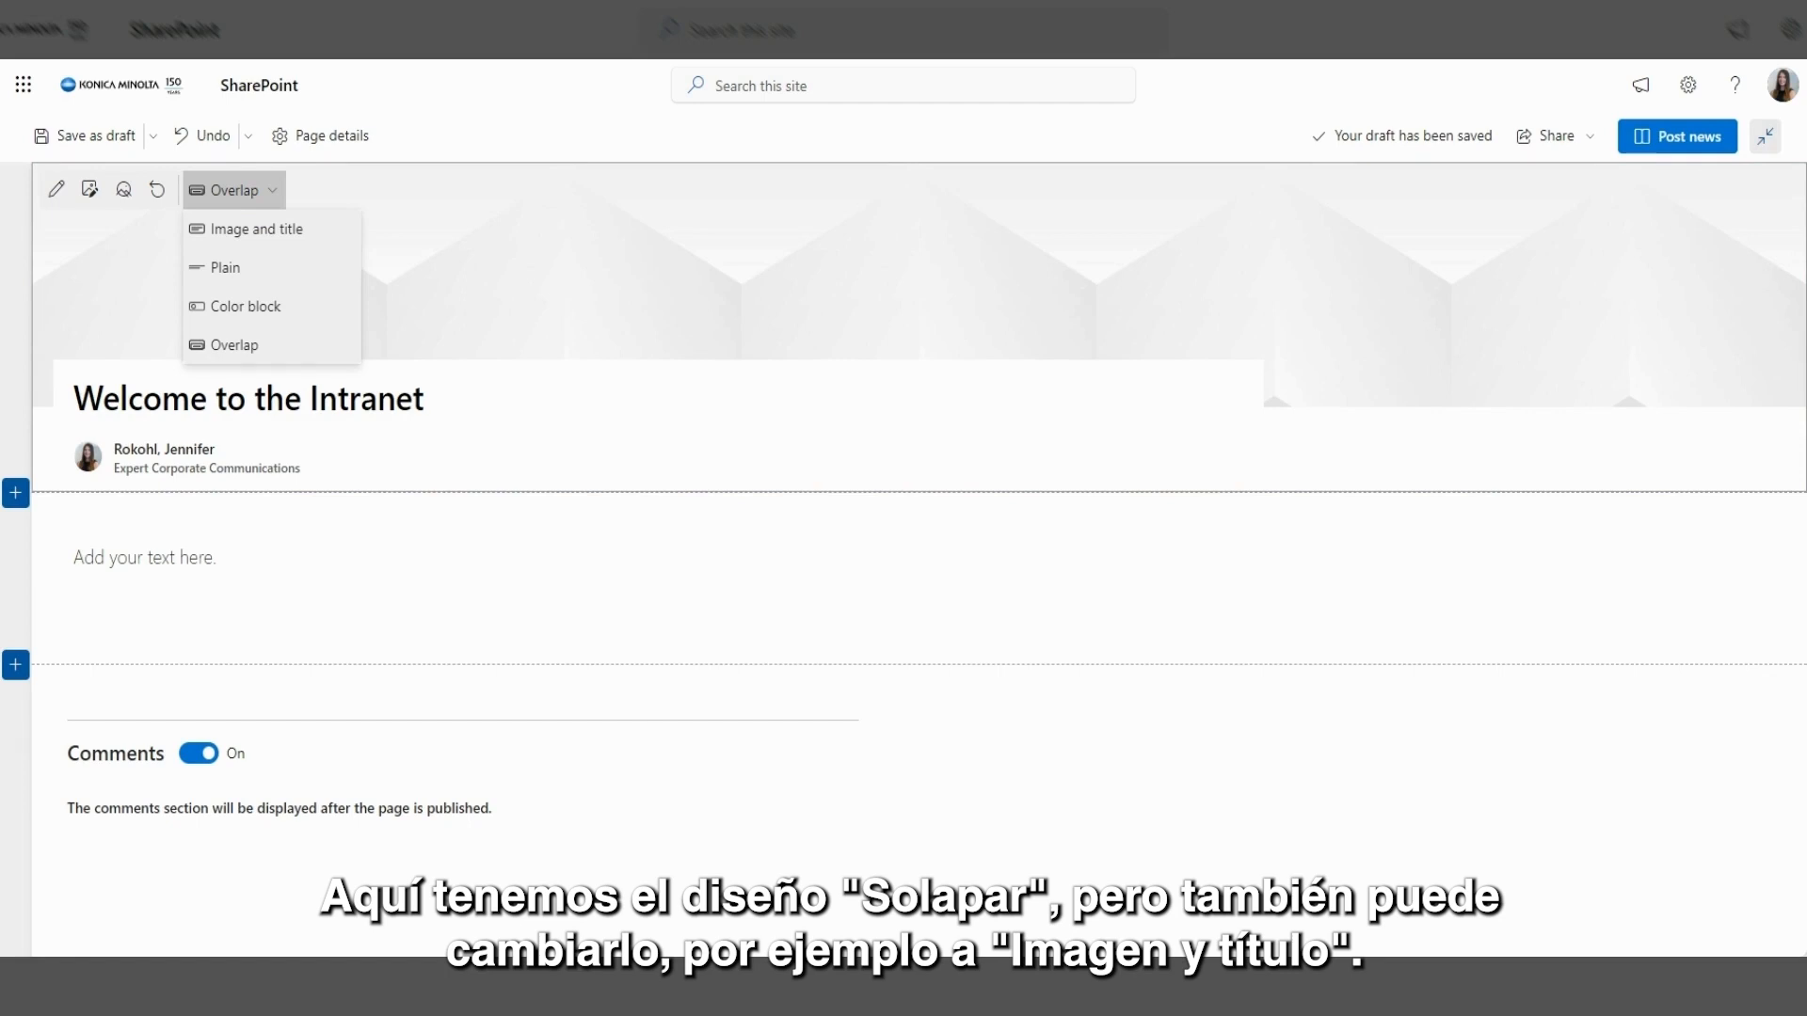
pyautogui.click(253, 237)
pyautogui.click(271, 193)
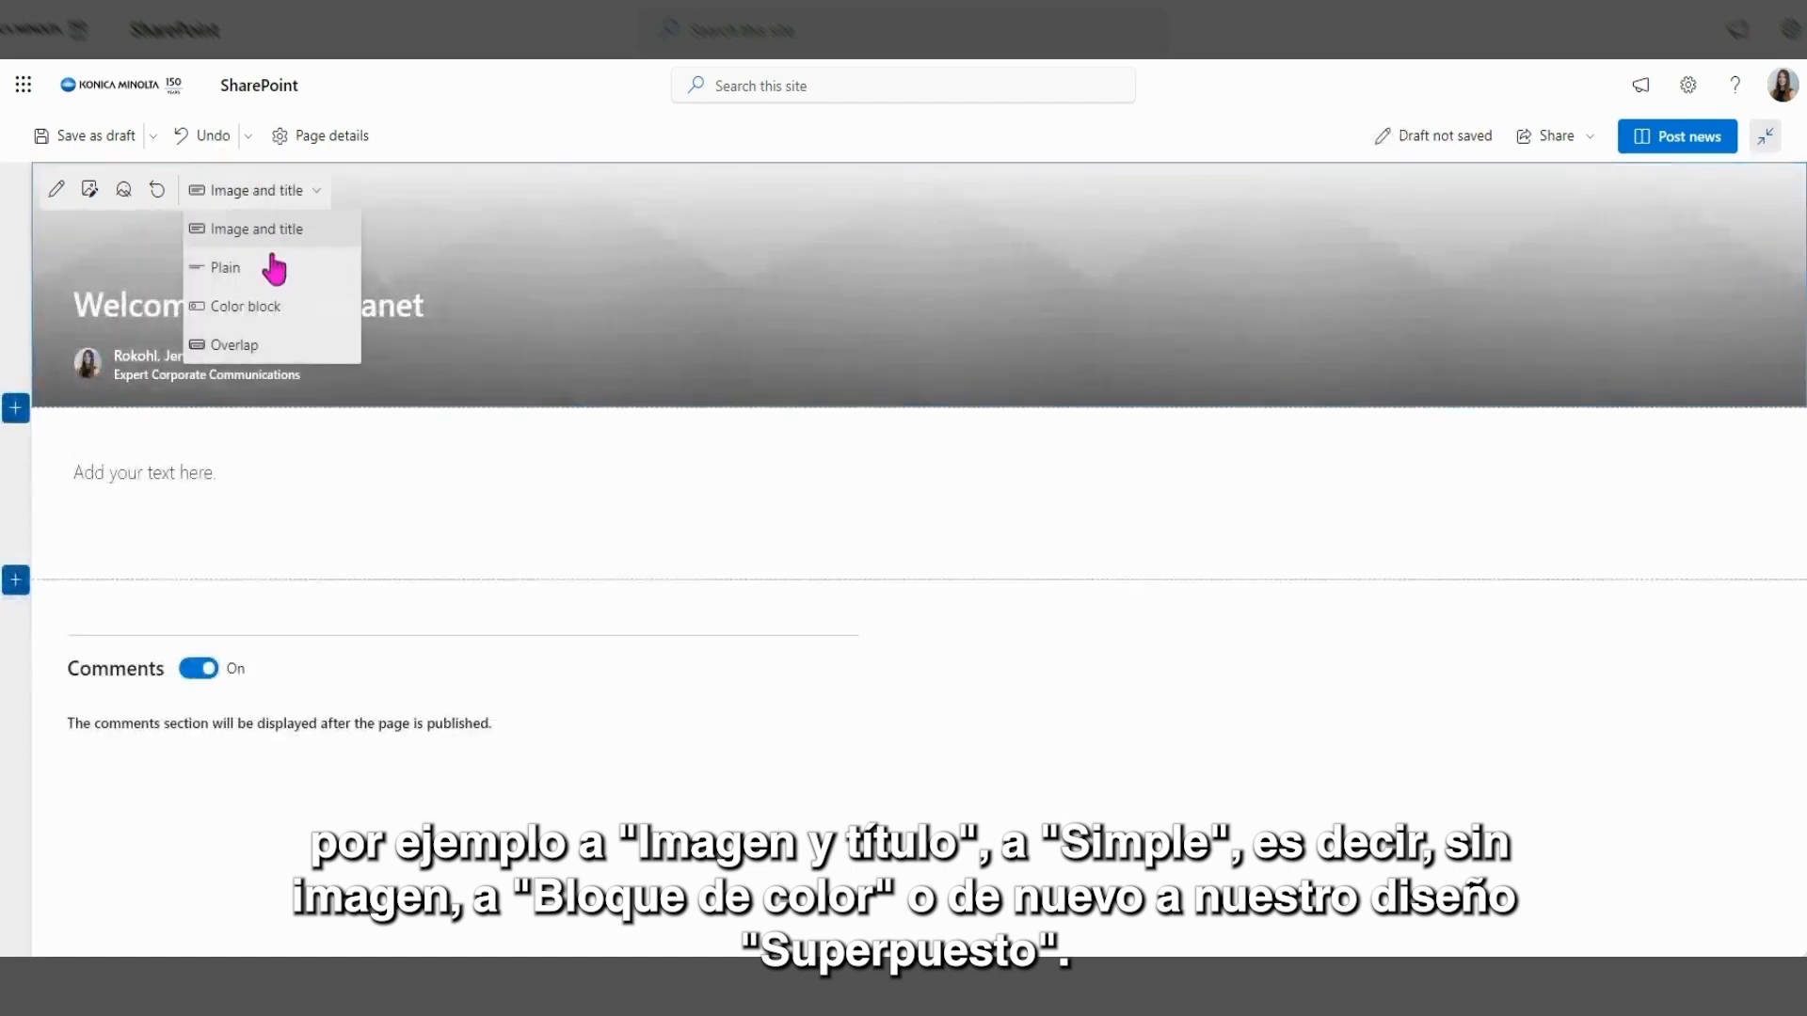
pyautogui.click(270, 281)
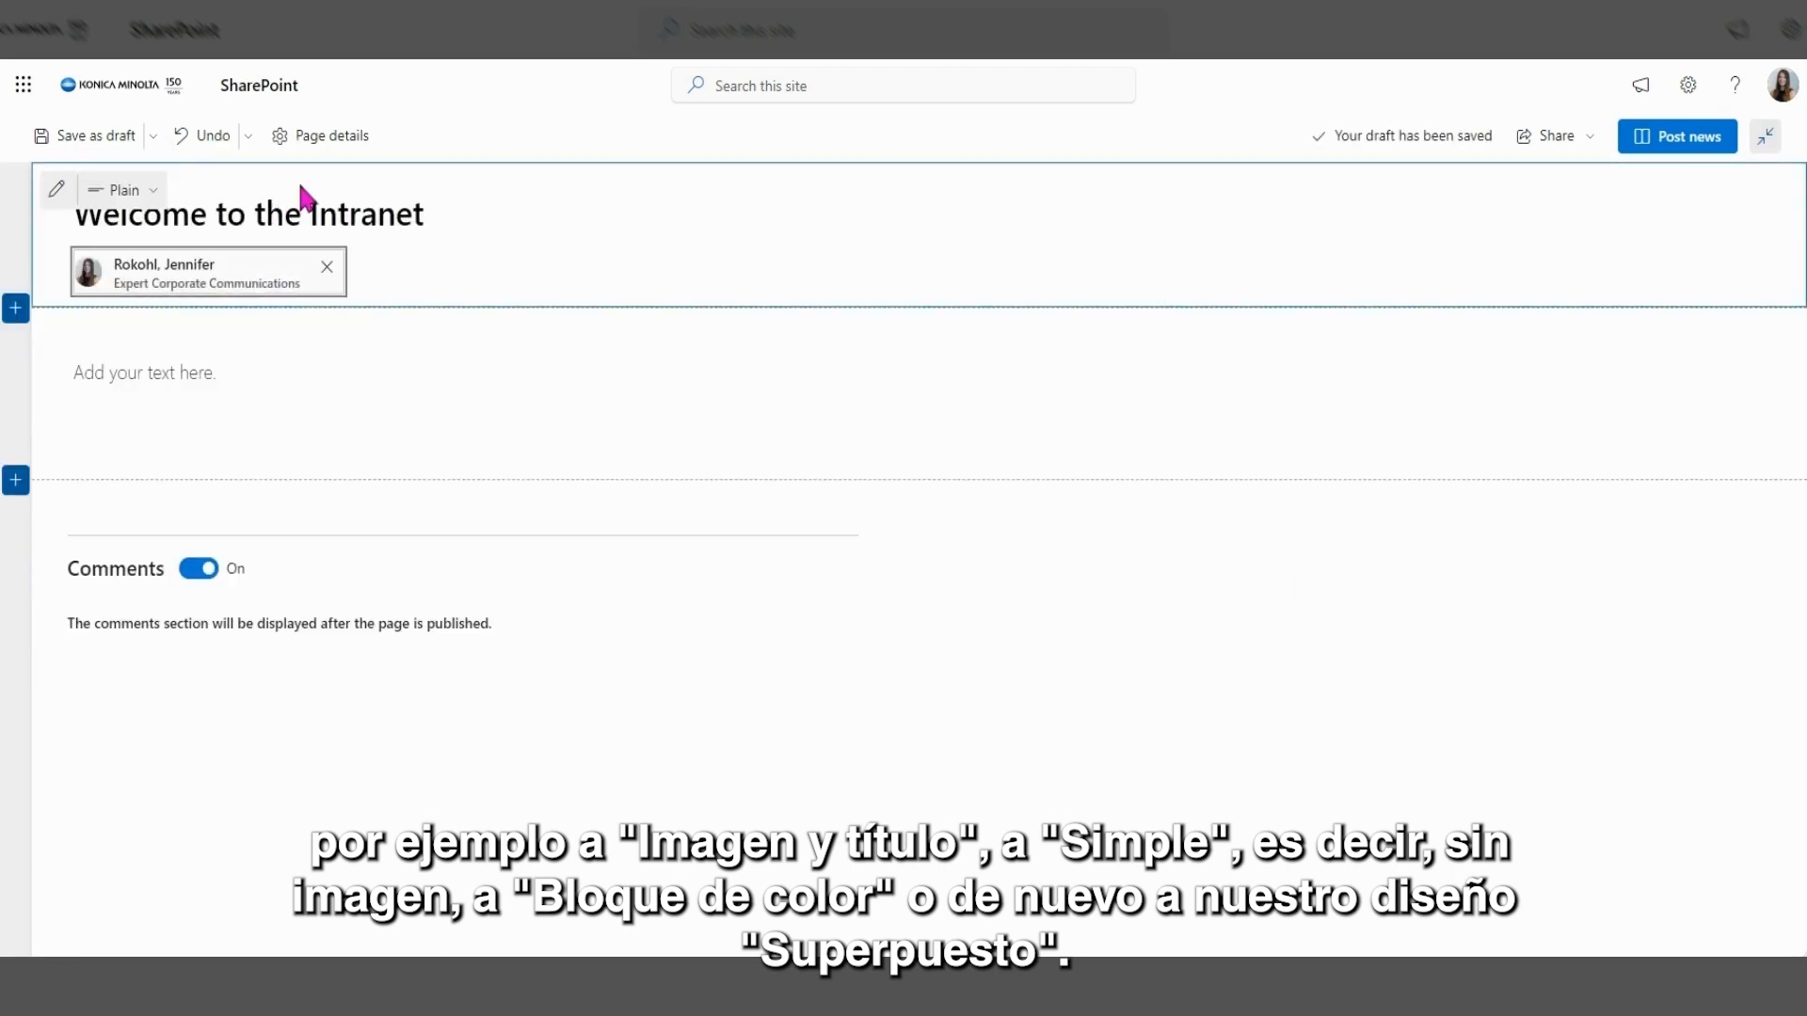
pyautogui.click(137, 190)
pyautogui.click(188, 304)
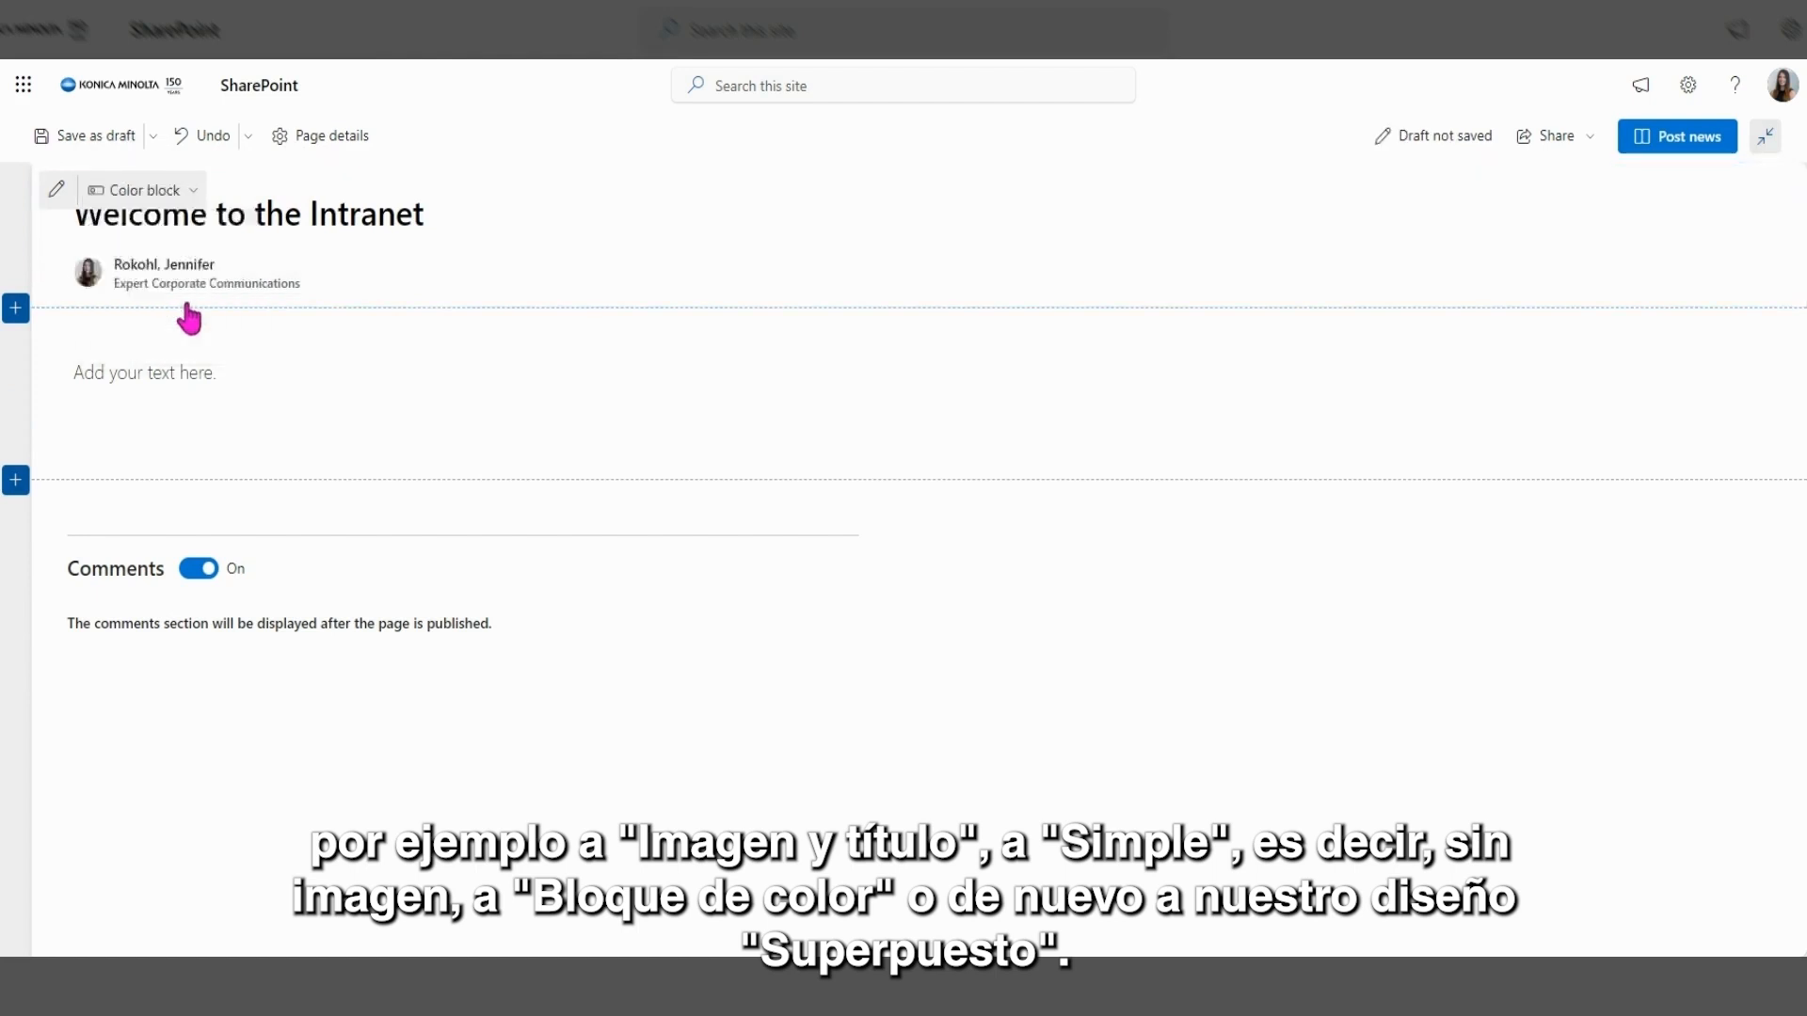
pyautogui.click(268, 191)
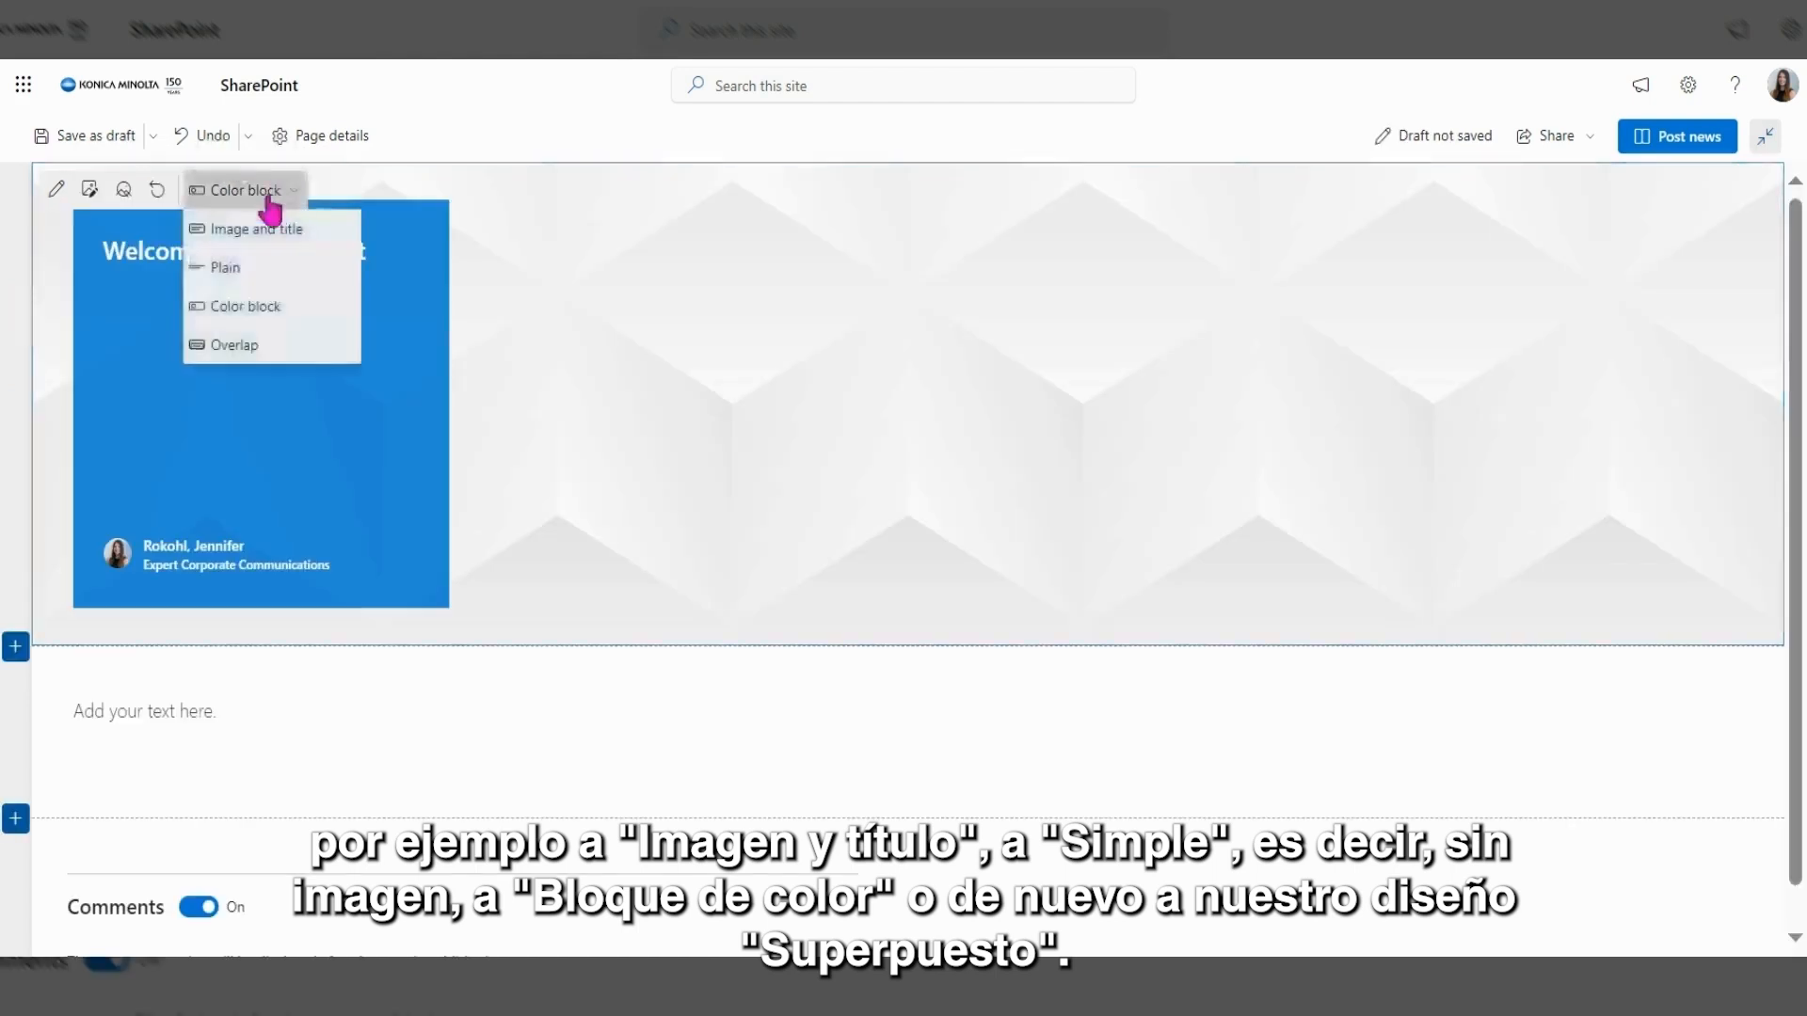
pyautogui.click(233, 349)
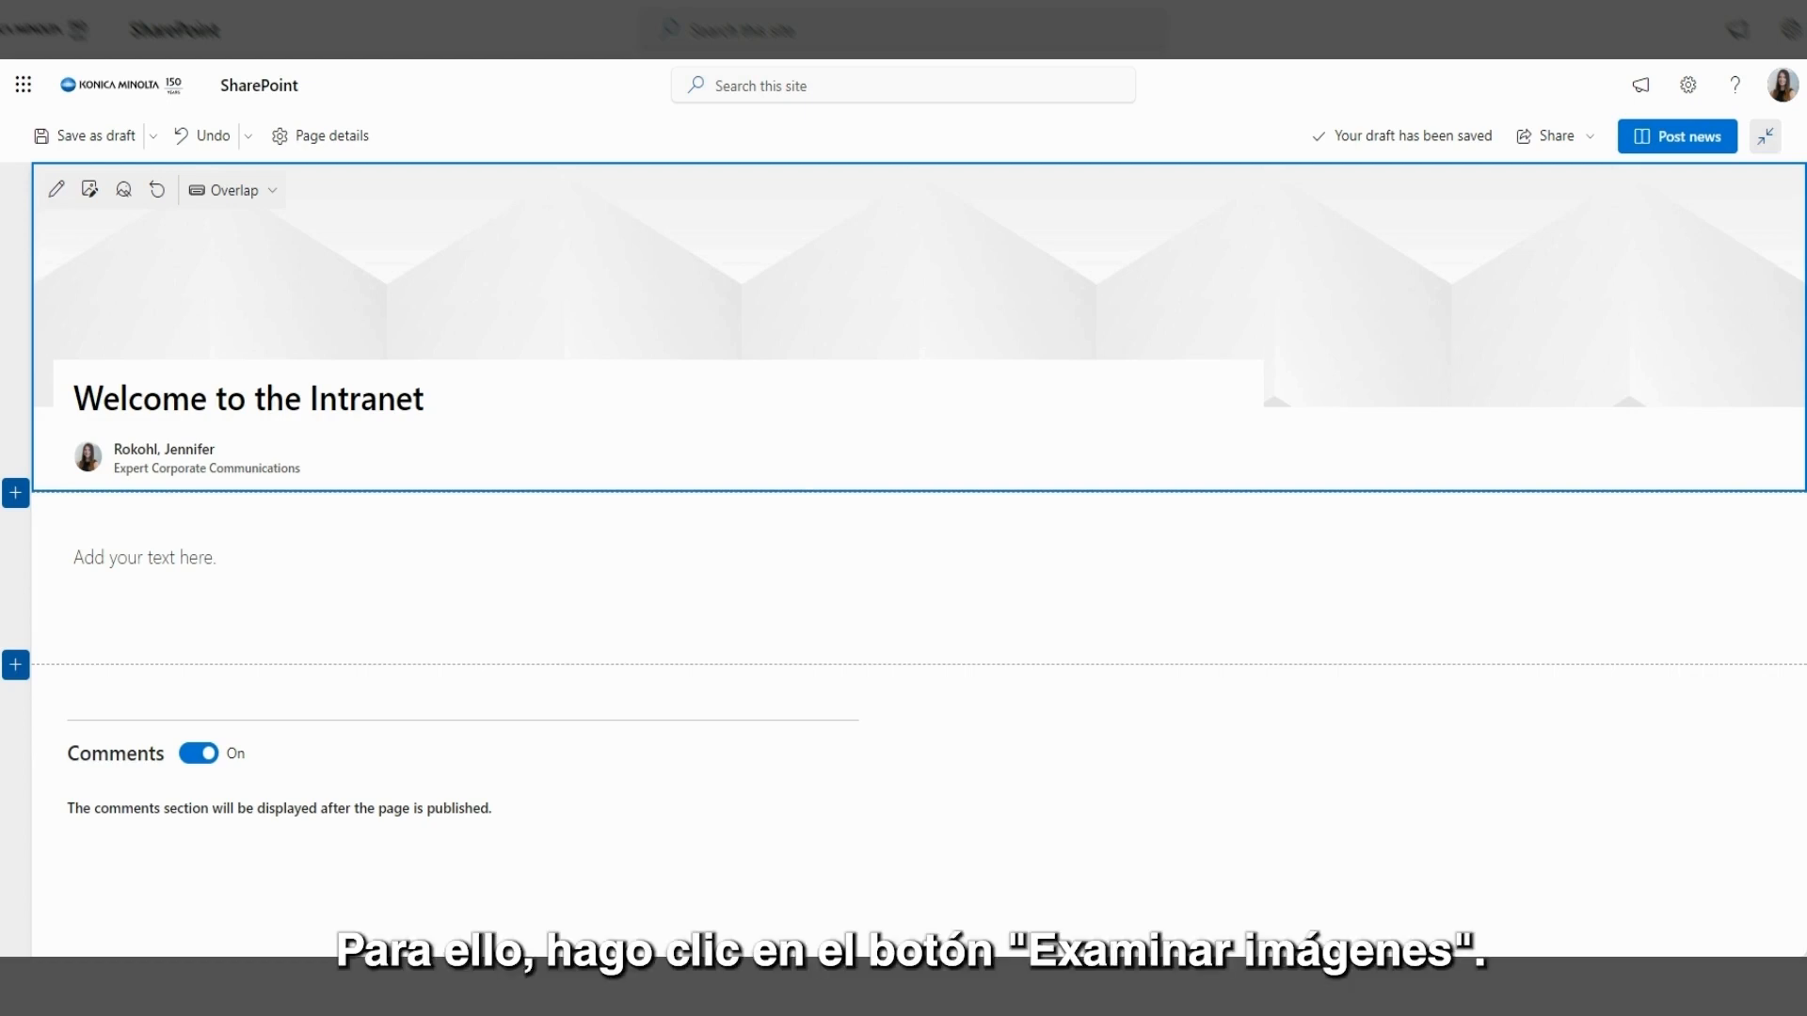
# Search stock images for 'global' and insert the Earth-from-space photo as the header banner.
pyautogui.click(91, 191)
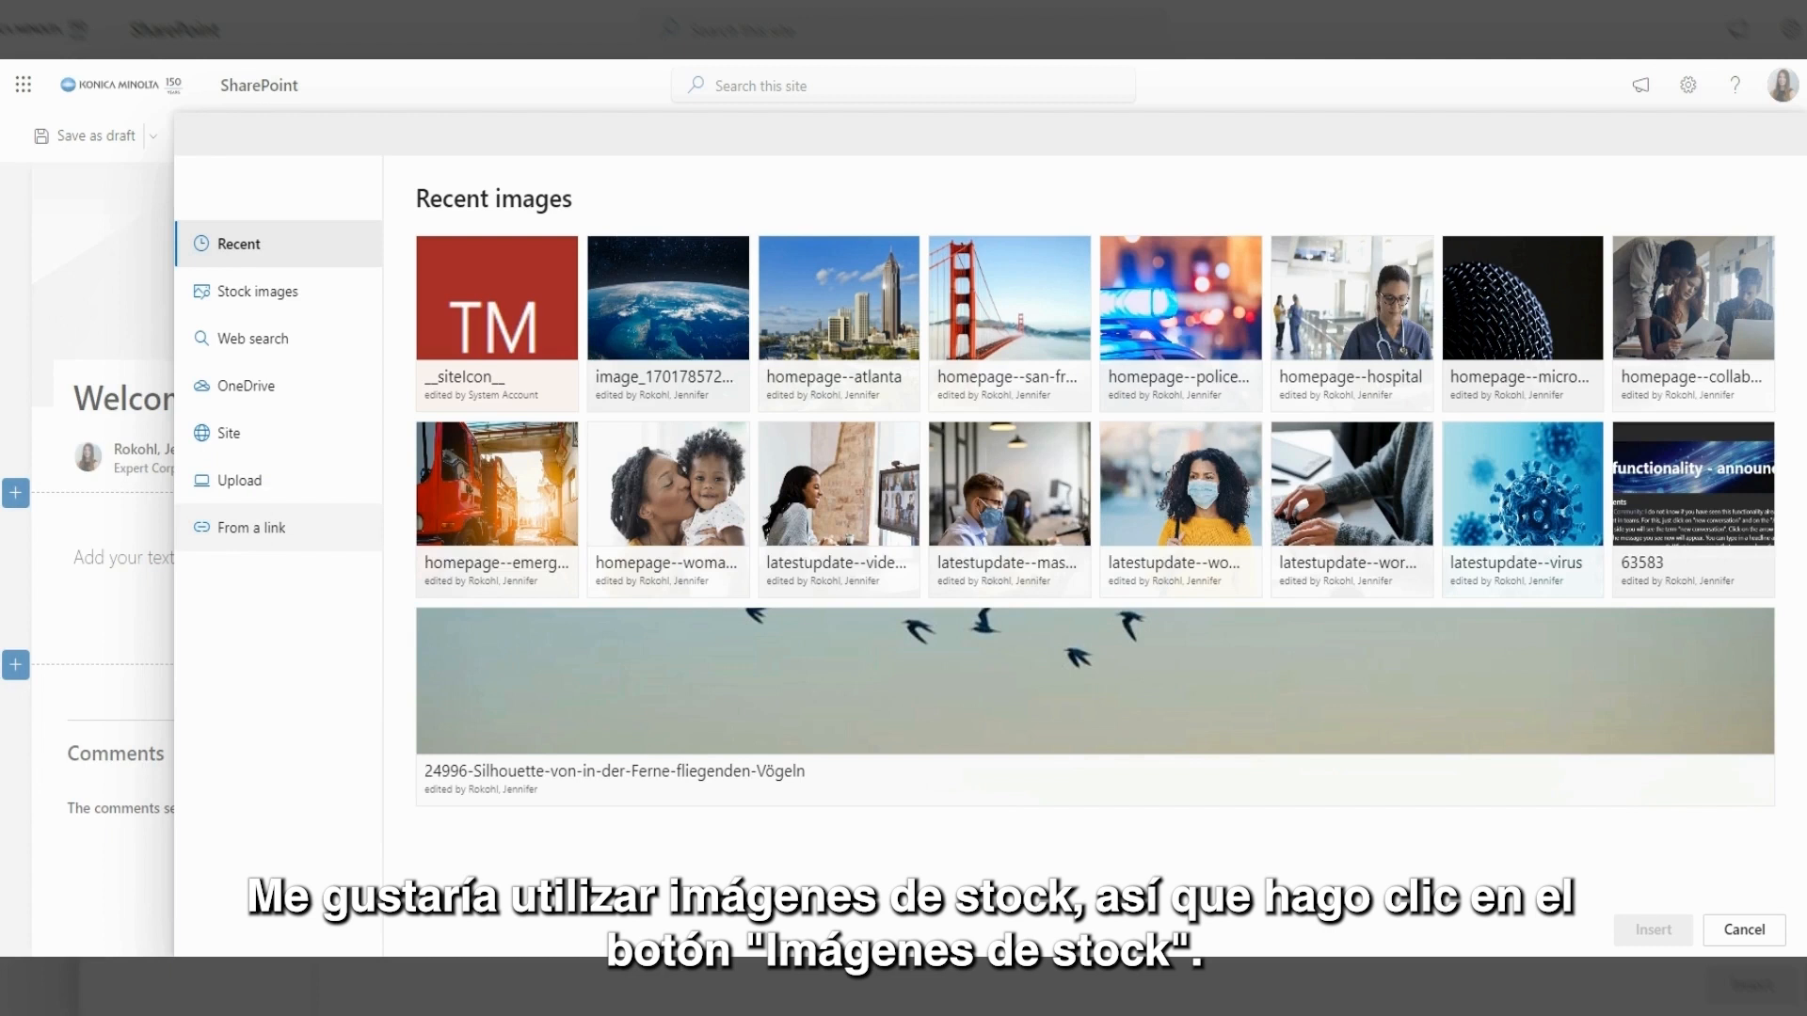
pyautogui.click(267, 301)
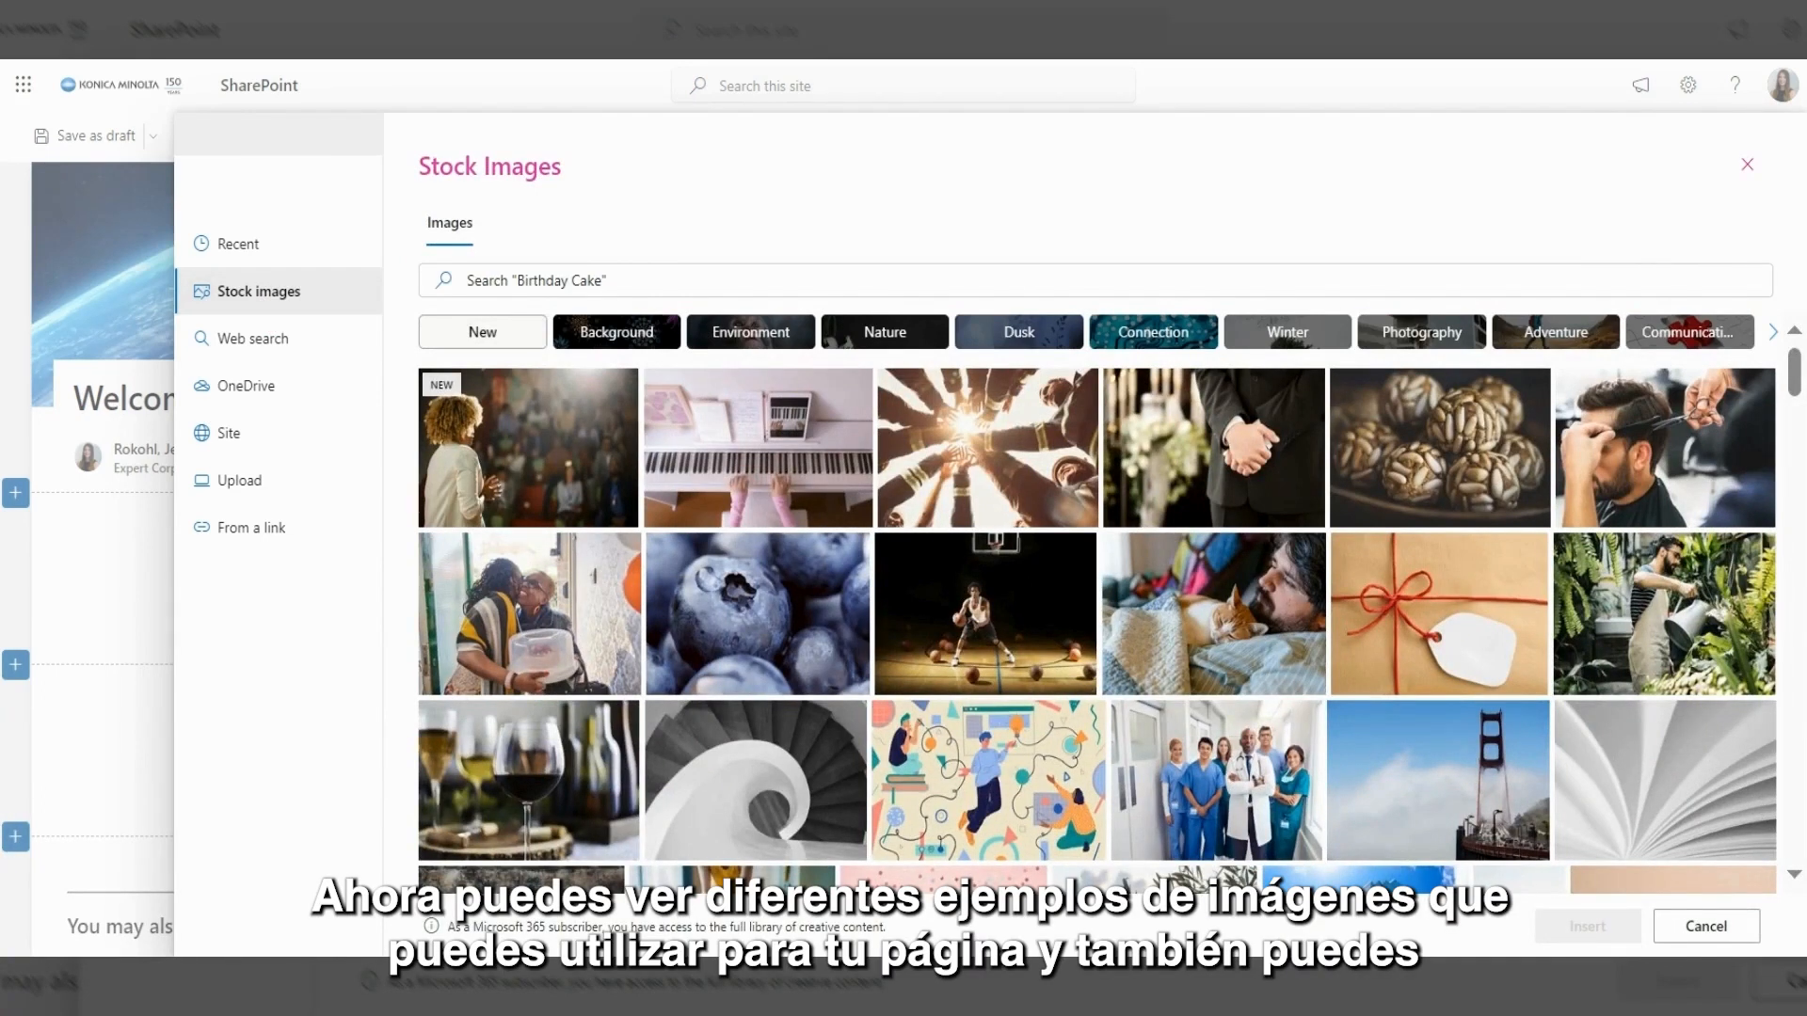
pyautogui.click(933, 279)
pyautogui.write('global')
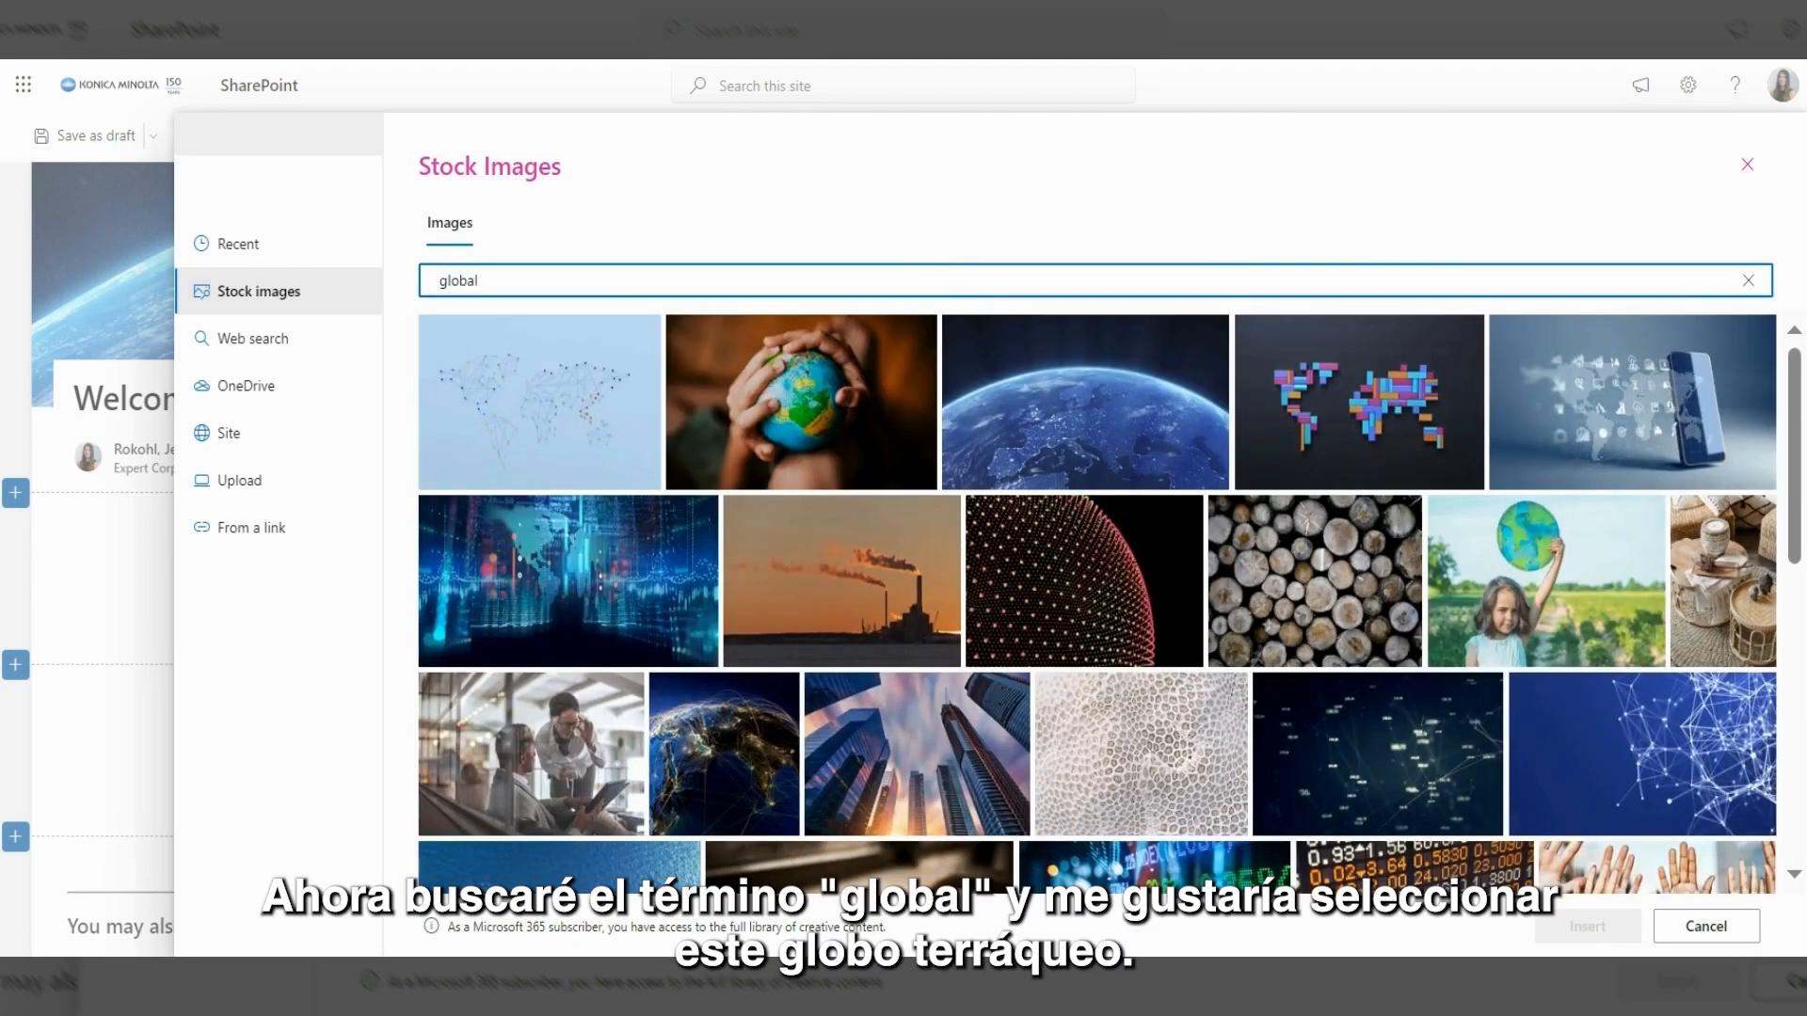
pyautogui.moveTo(1083, 359)
pyautogui.click(1082, 359)
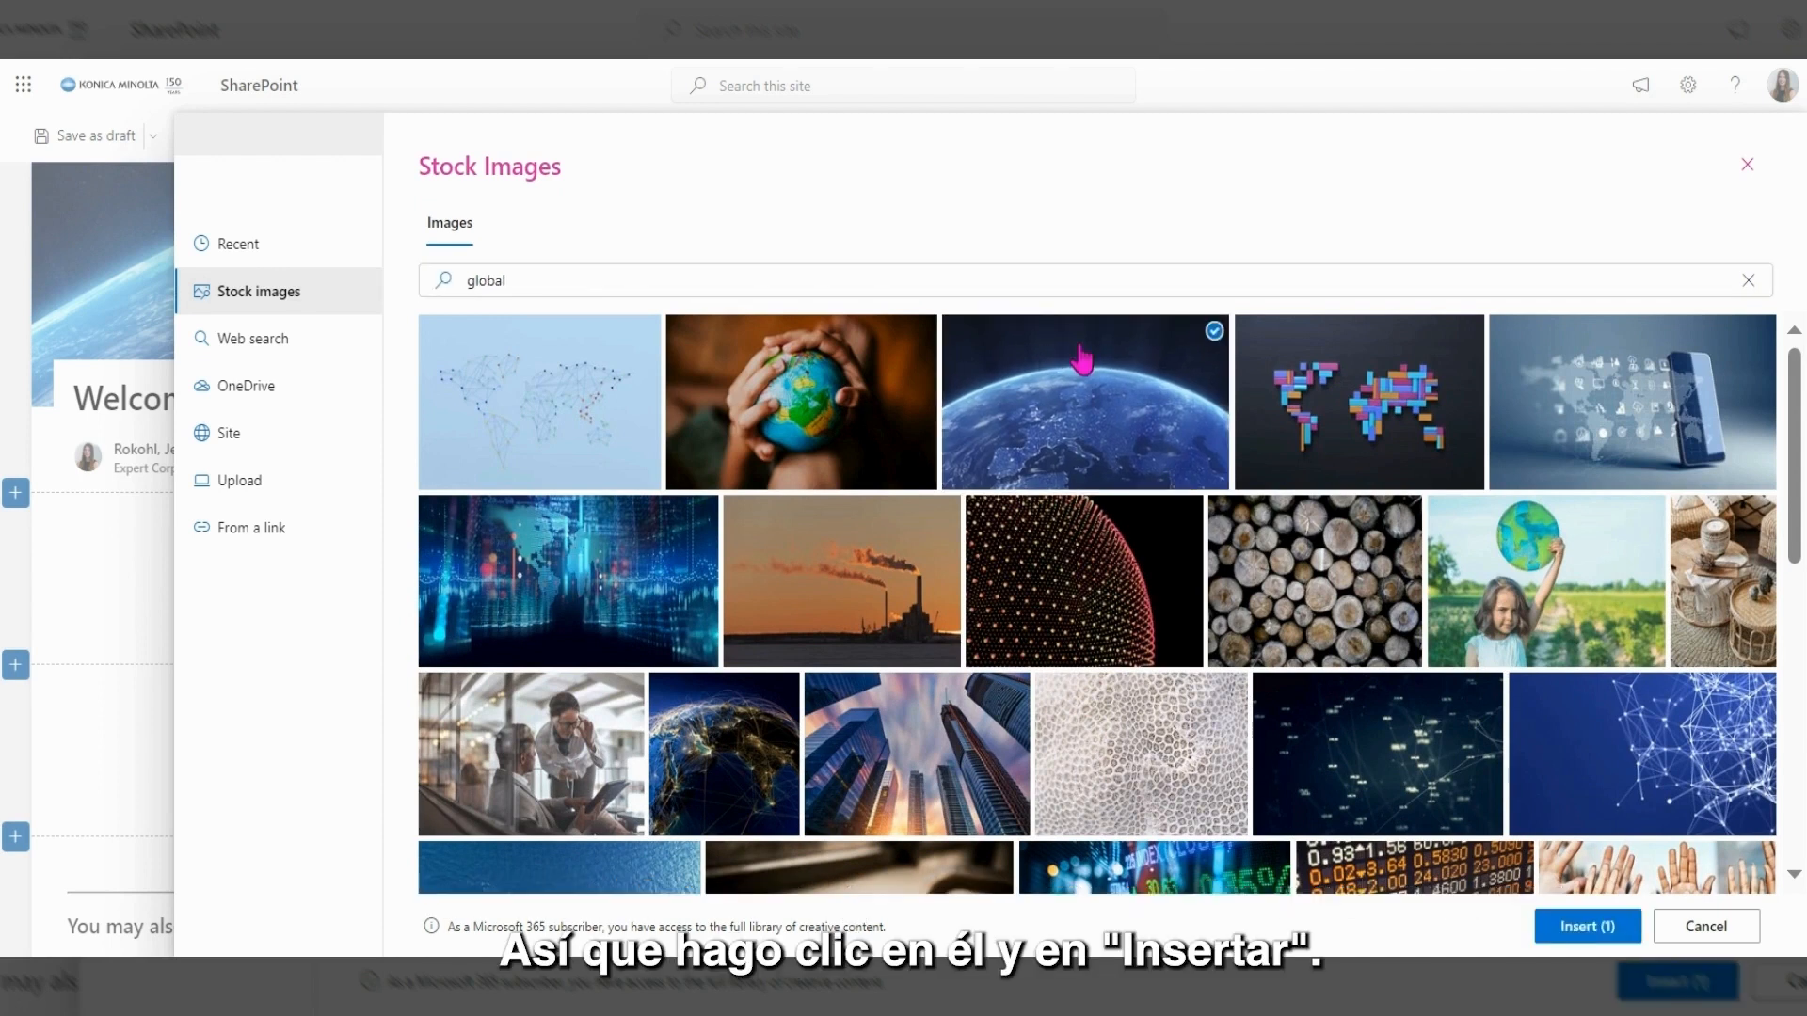
pyautogui.click(1579, 931)
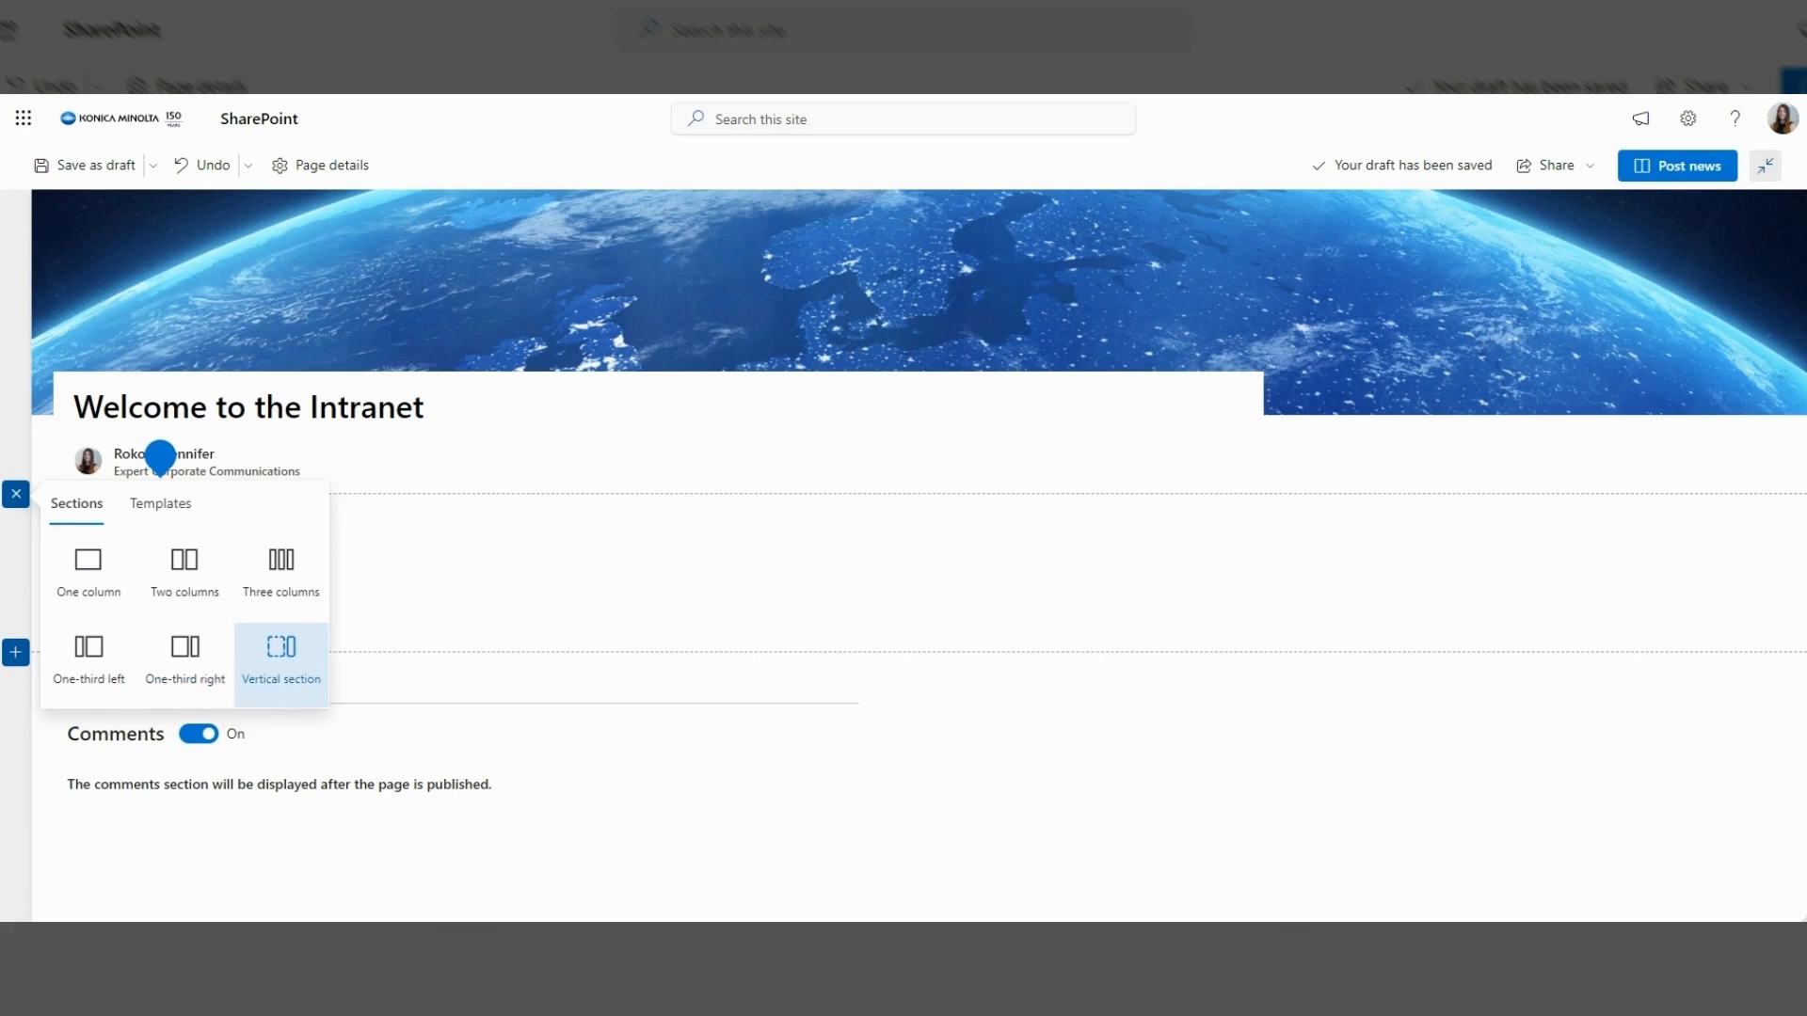
# Insert a One-third right section beneath the post header.
pyautogui.click(217, 690)
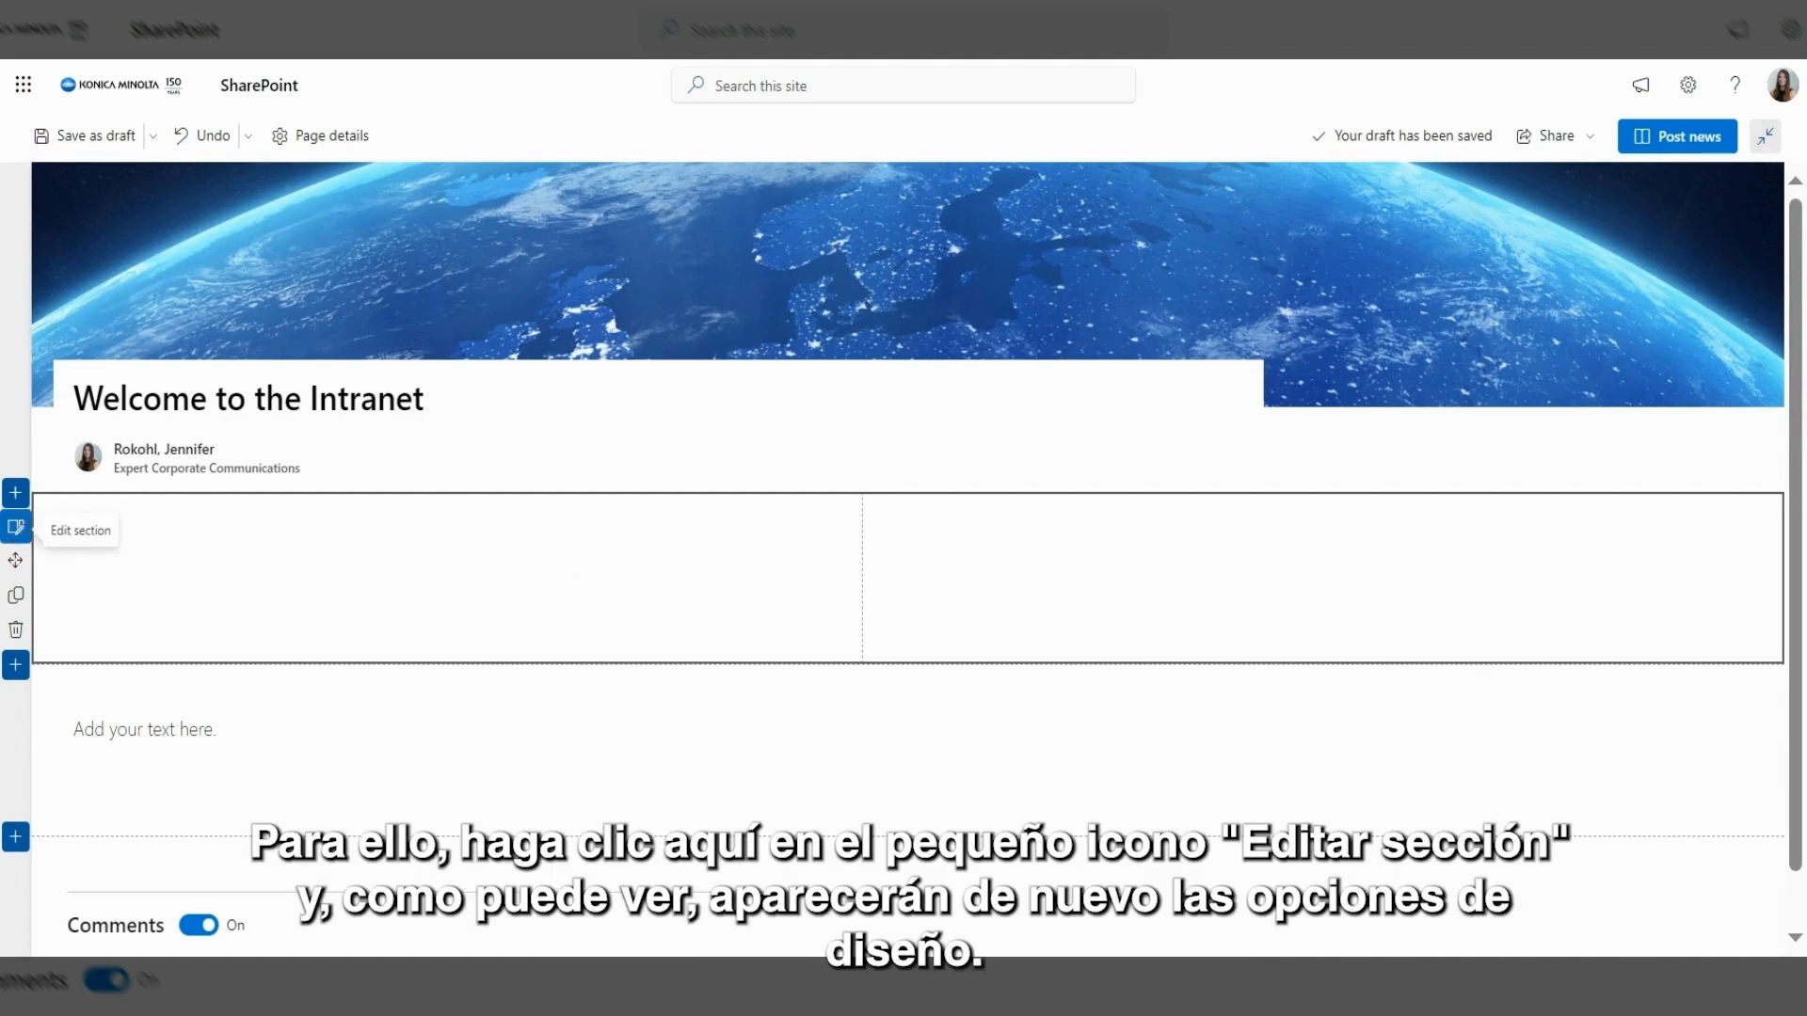
pyautogui.click(16, 528)
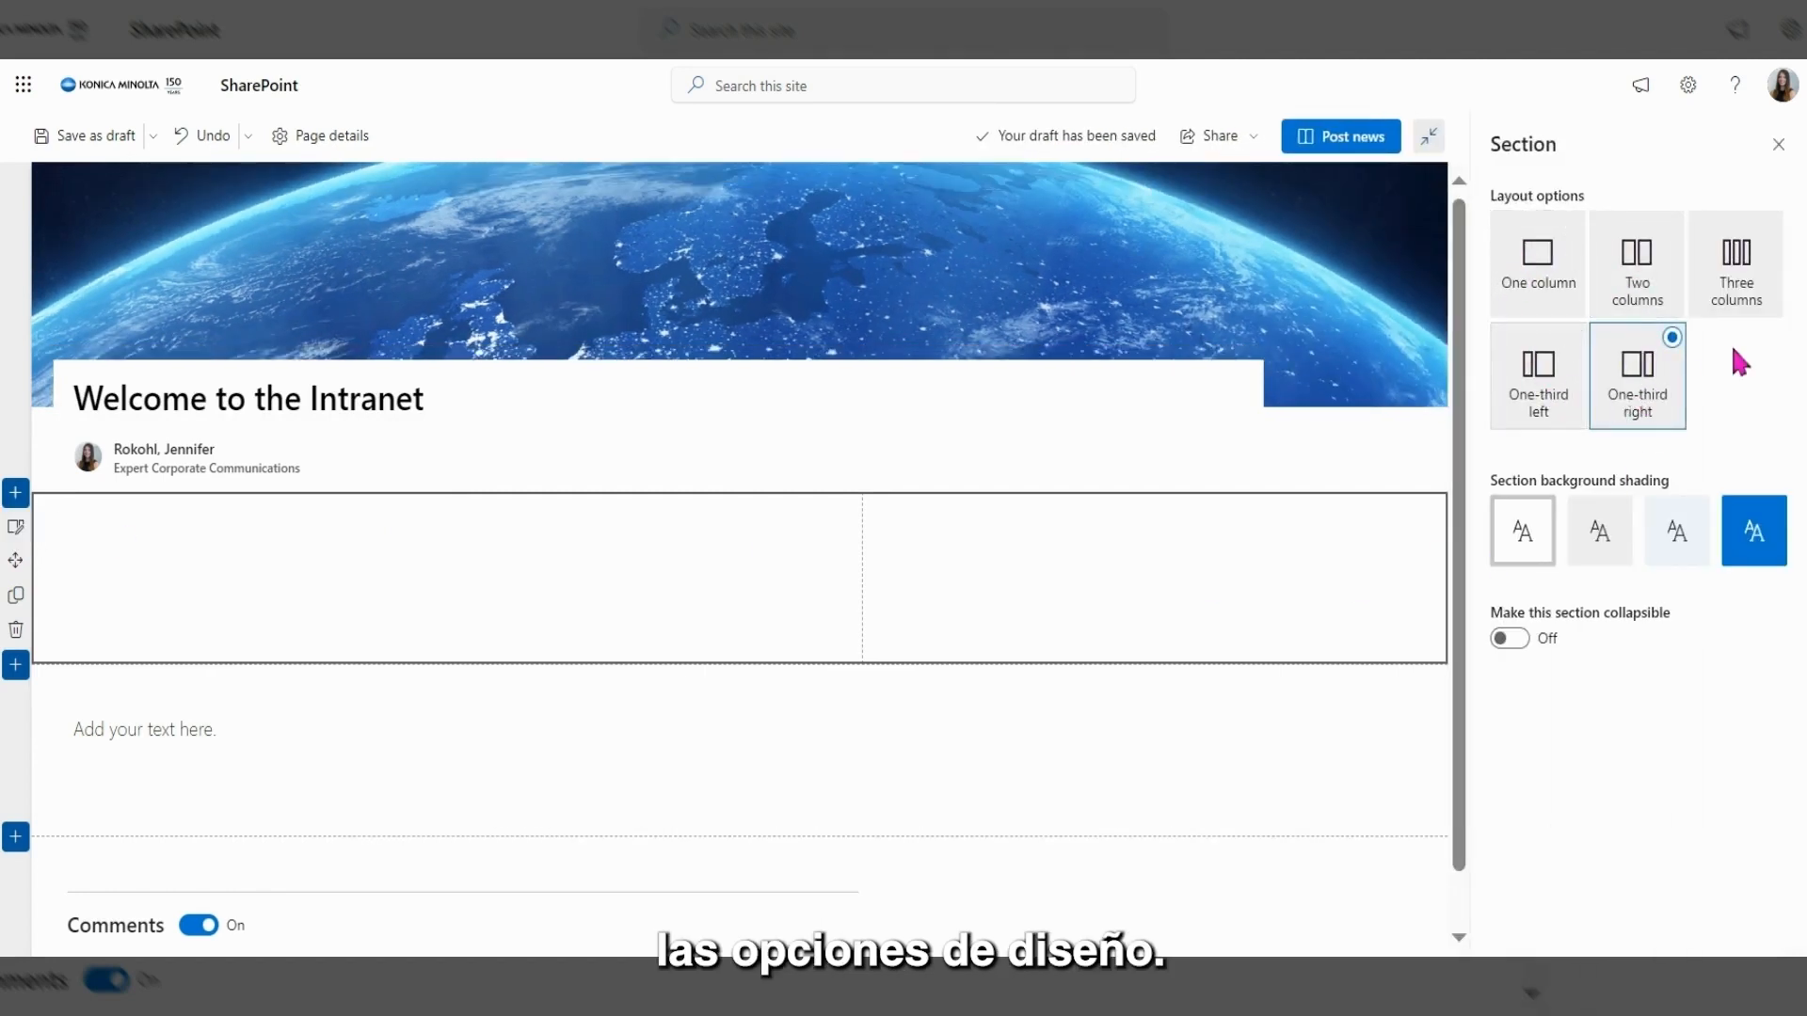
pyautogui.click(1649, 299)
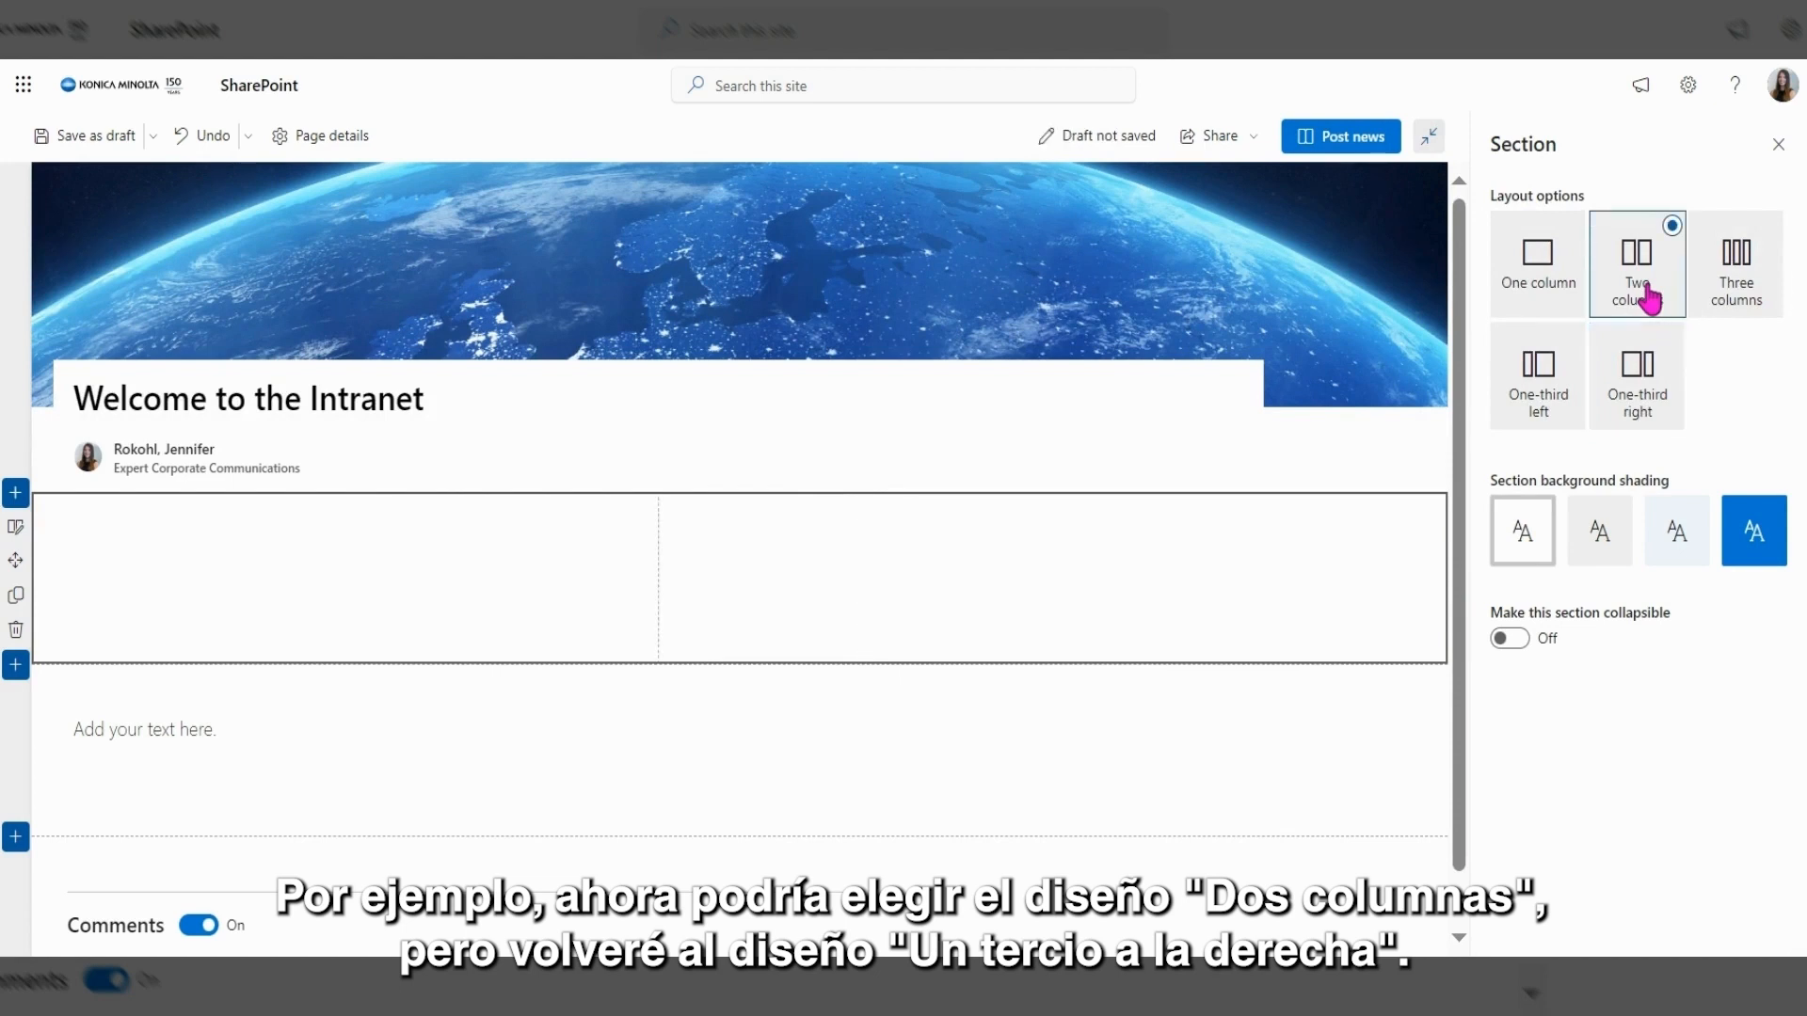
pyautogui.click(1649, 381)
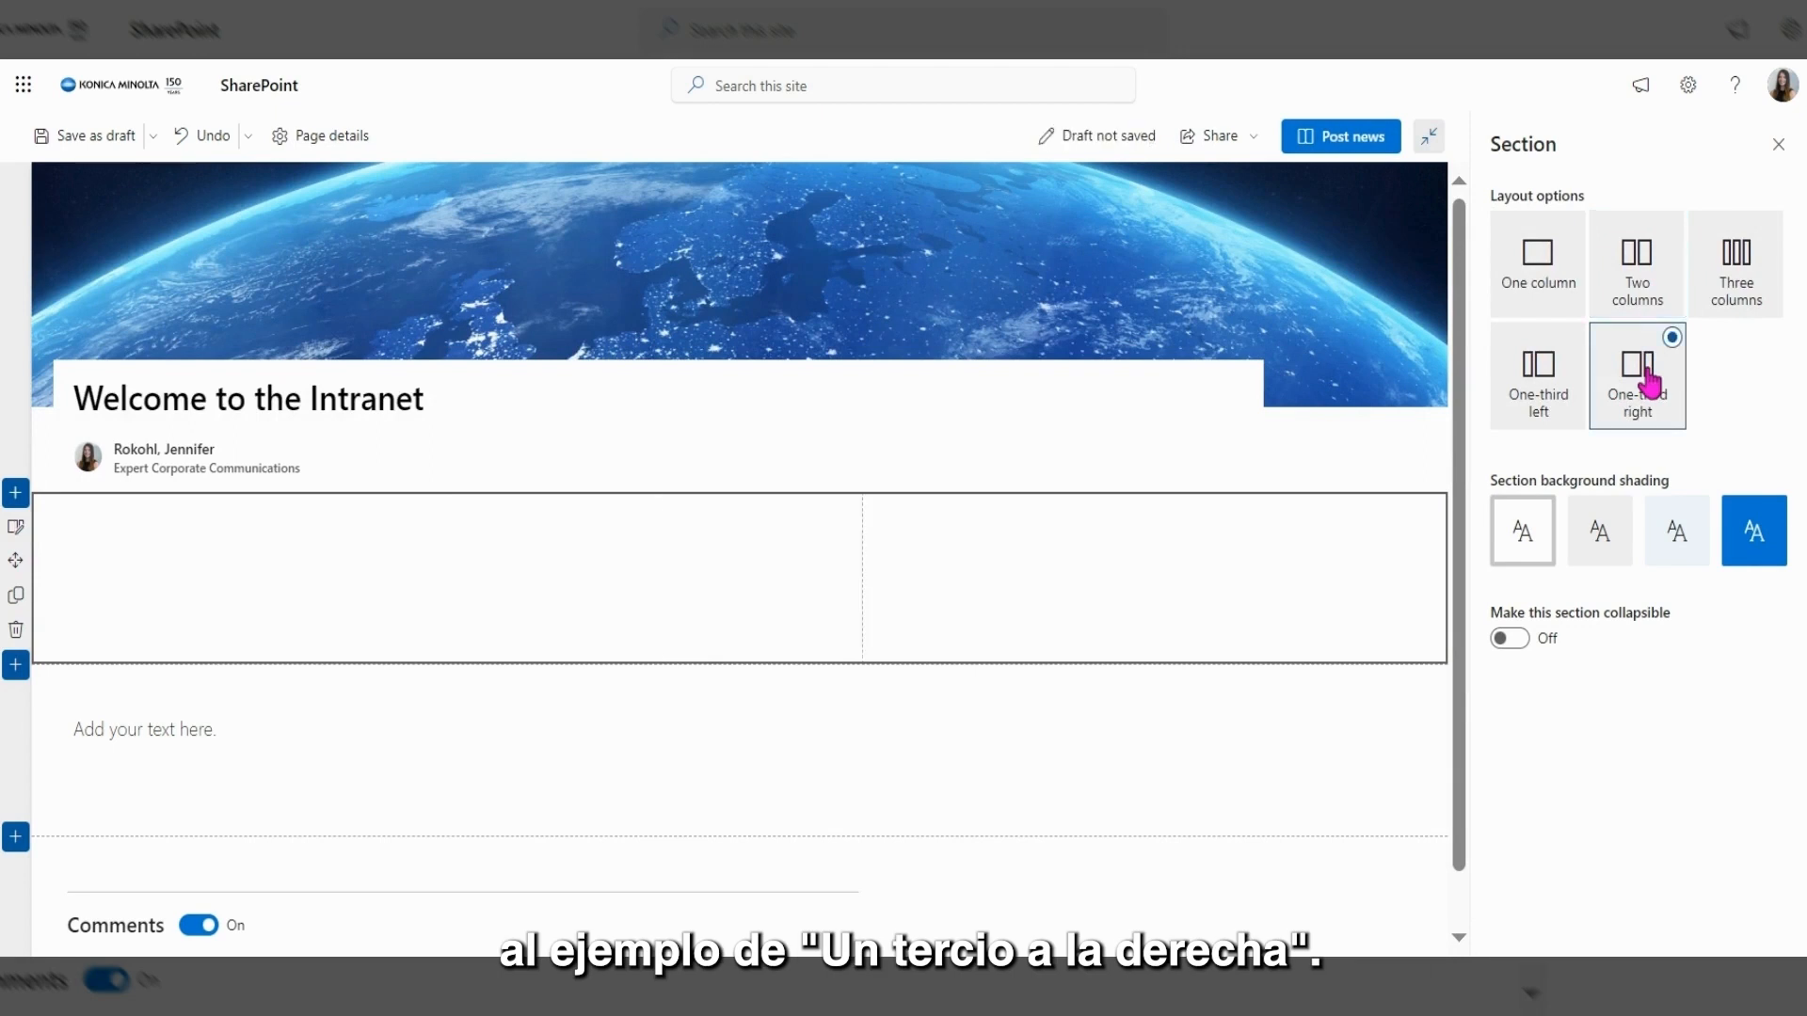
pyautogui.click(1779, 144)
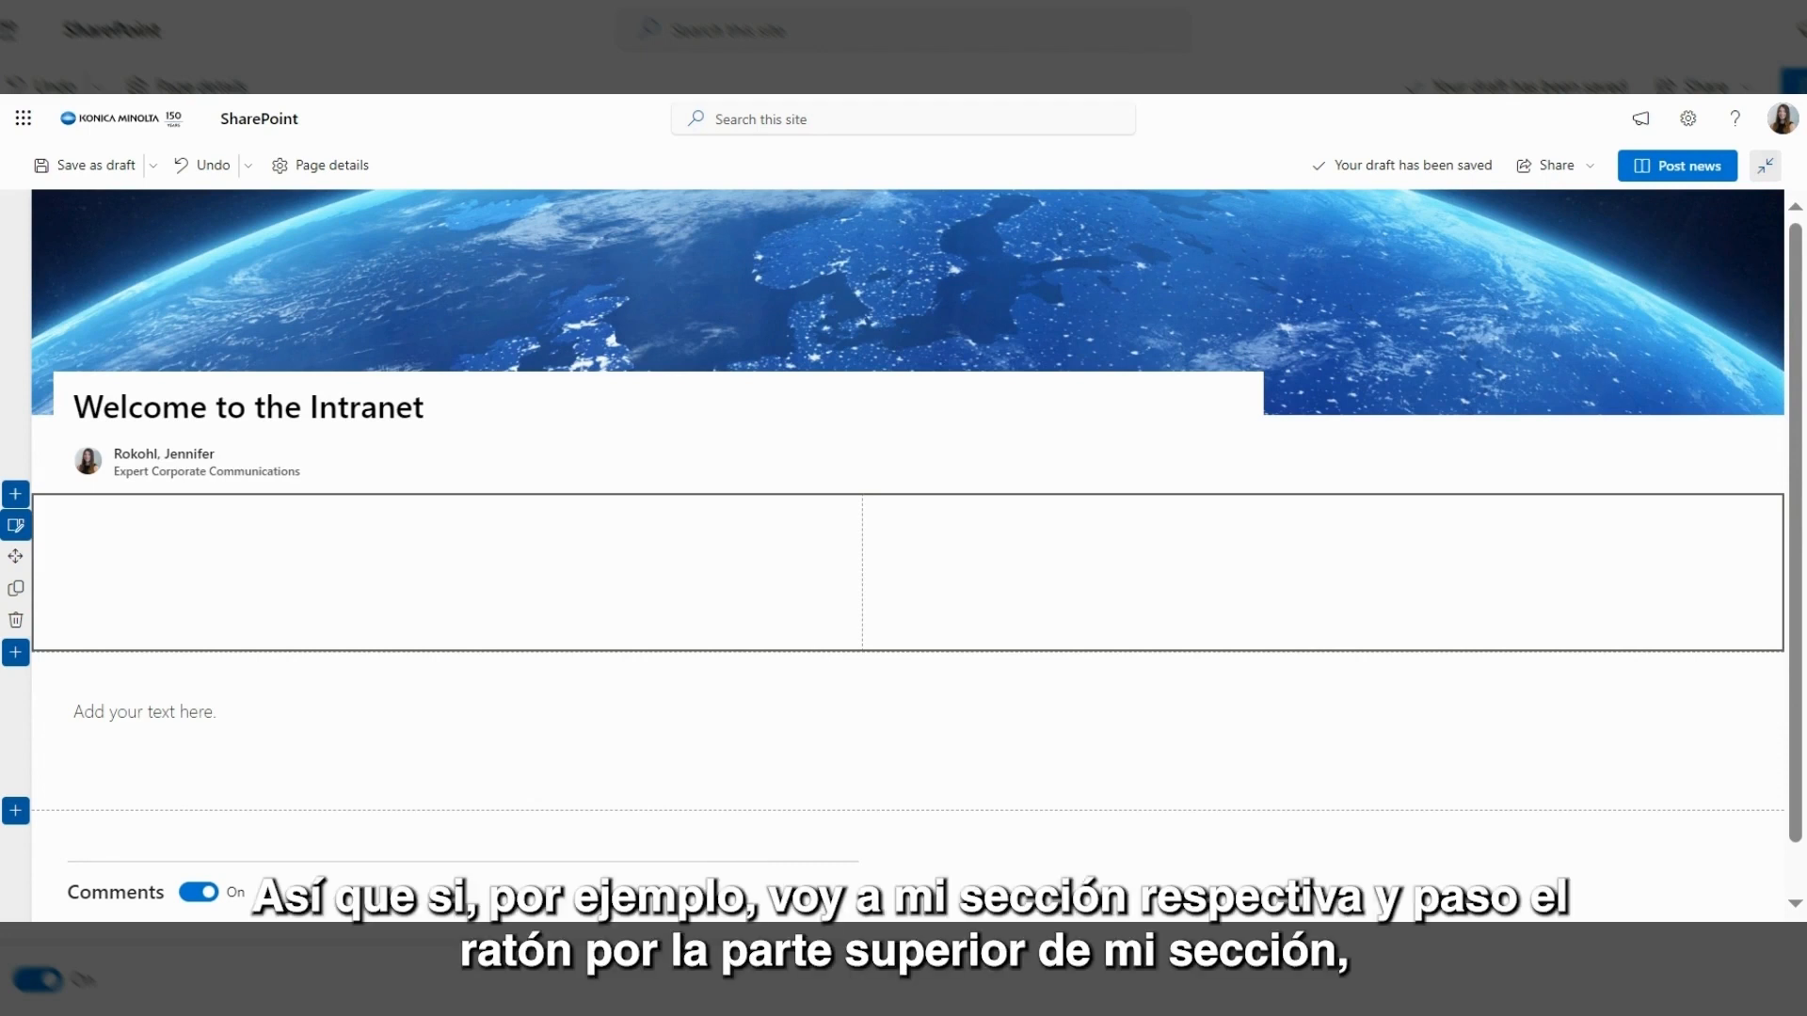
# Open the web part picker for column one and browse the available web parts.
pyautogui.moveTo(556, 532)
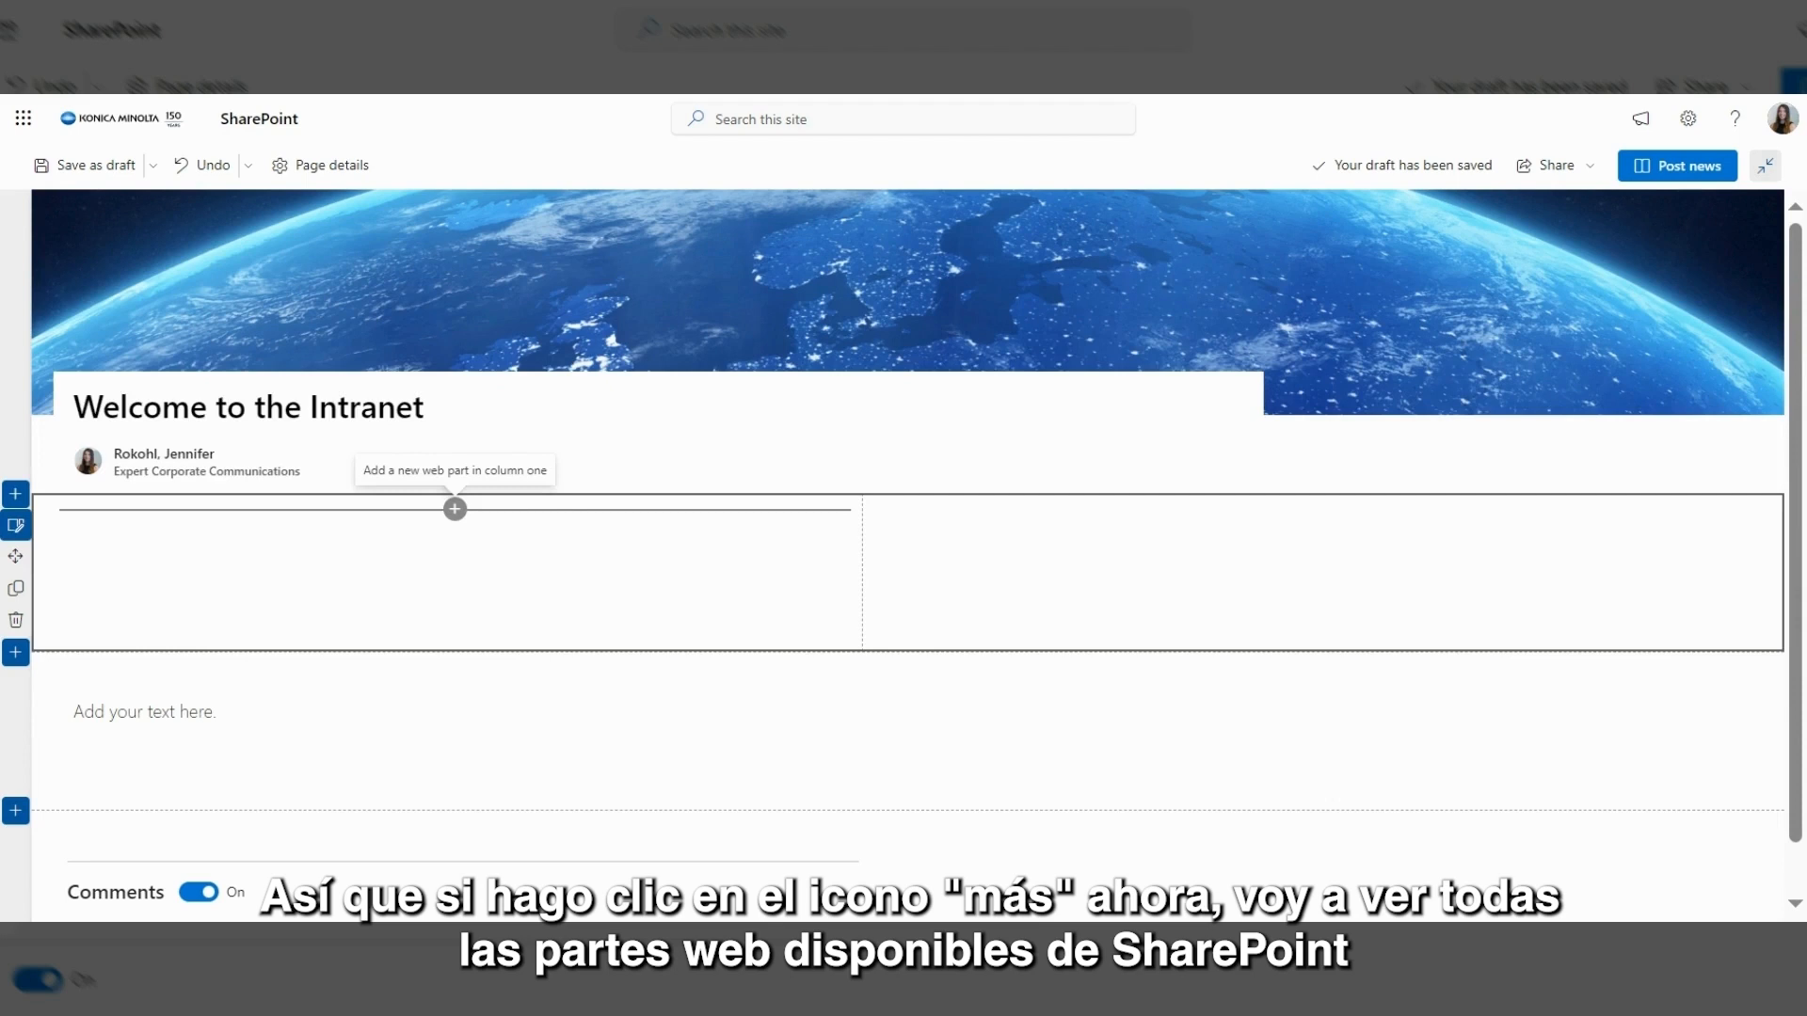
pyautogui.click(455, 510)
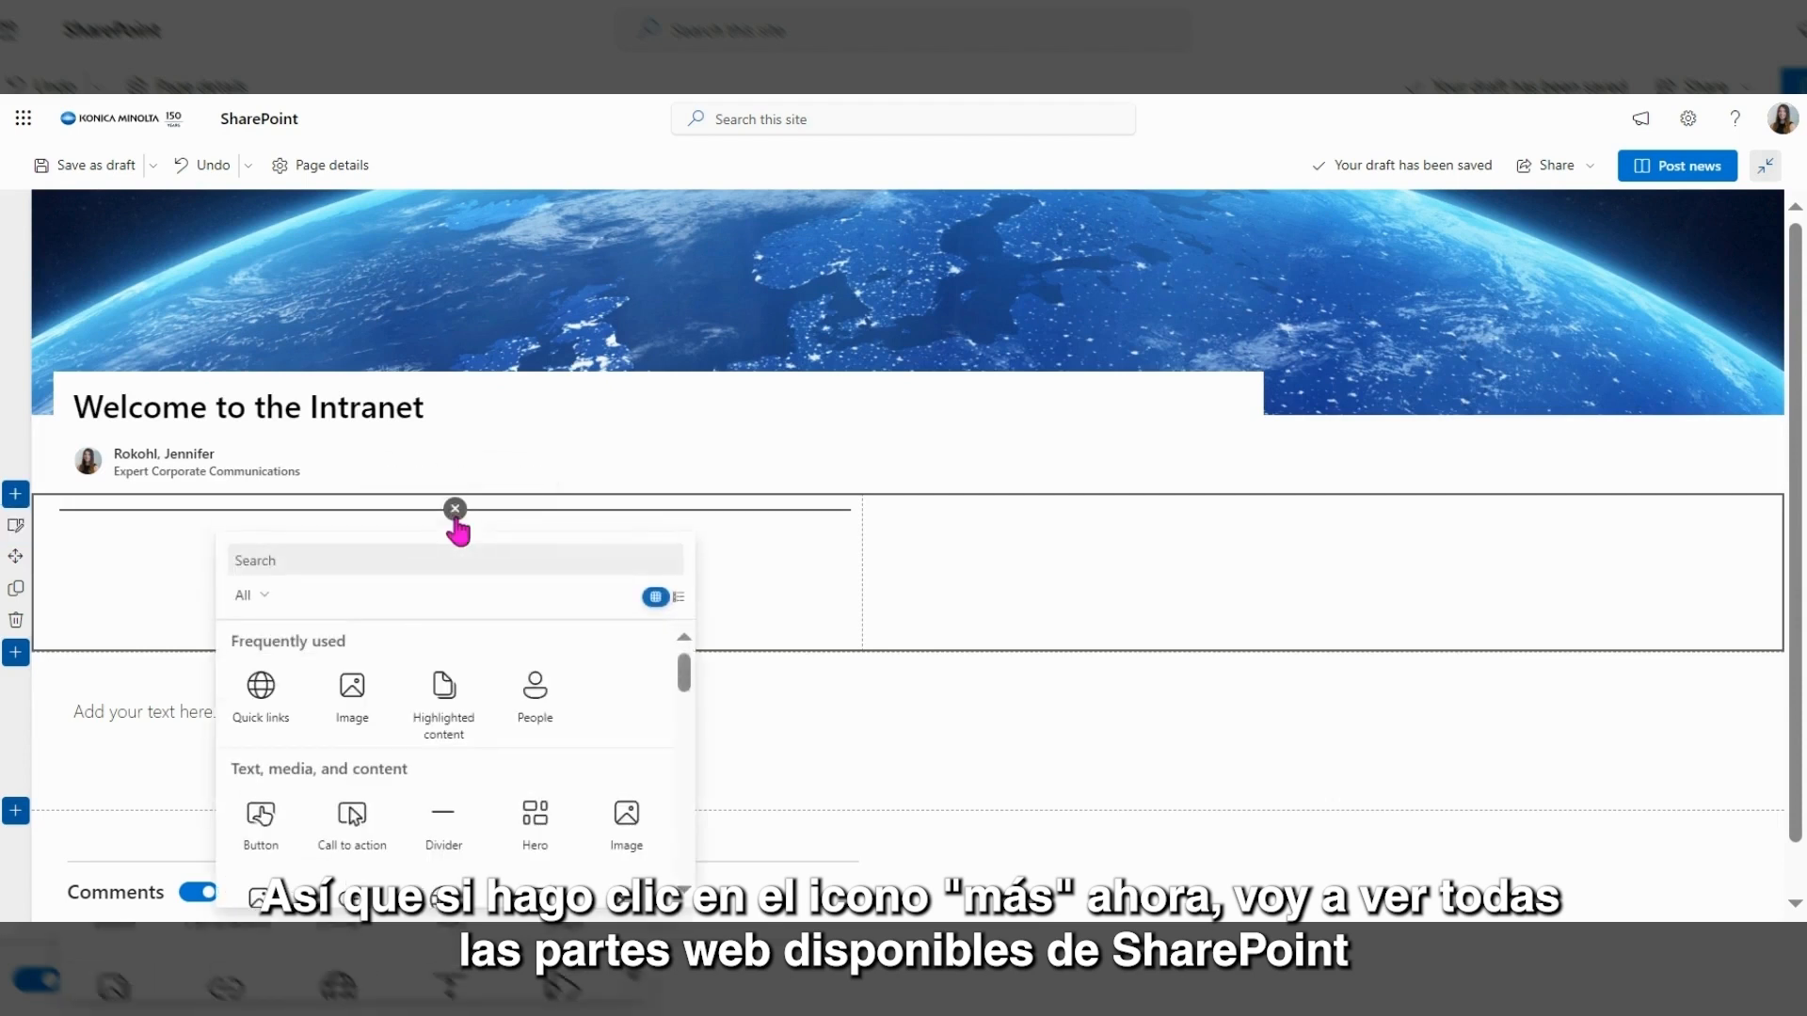
pyautogui.click(455, 509)
pyautogui.click(455, 456)
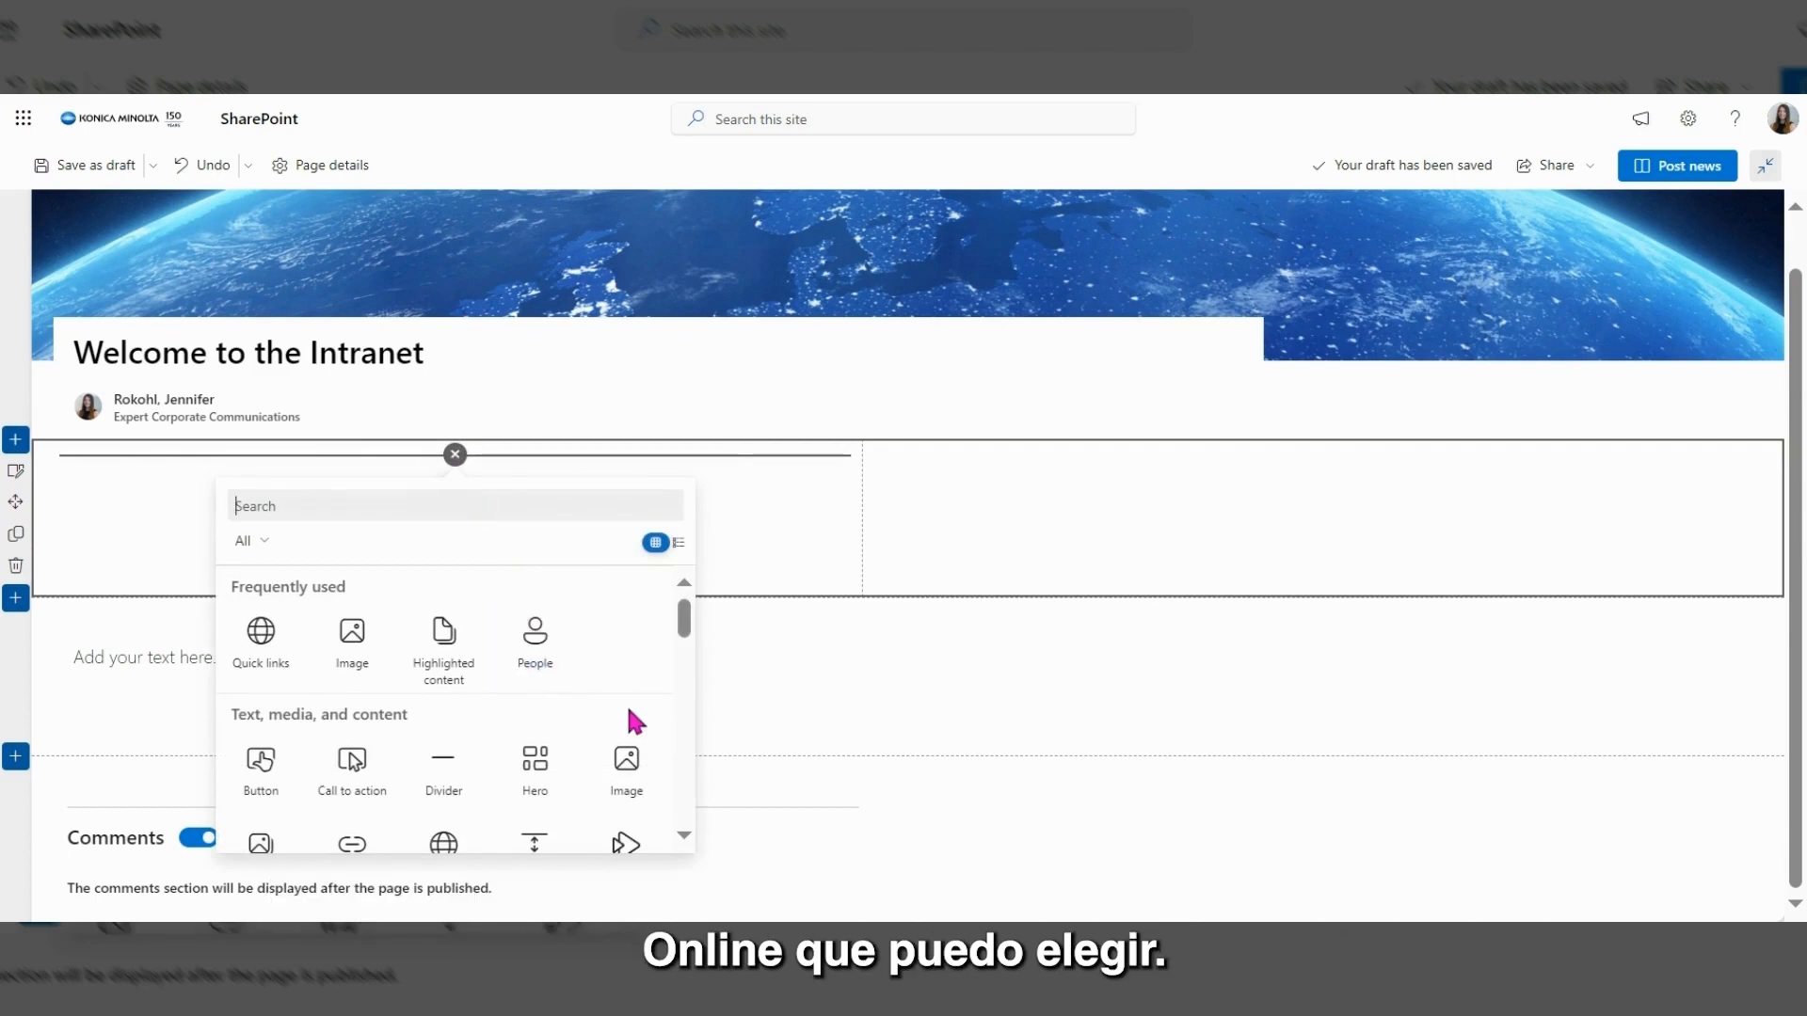
pyautogui.scroll(-1, 625, 703)
pyautogui.scroll(-1, 629, 717)
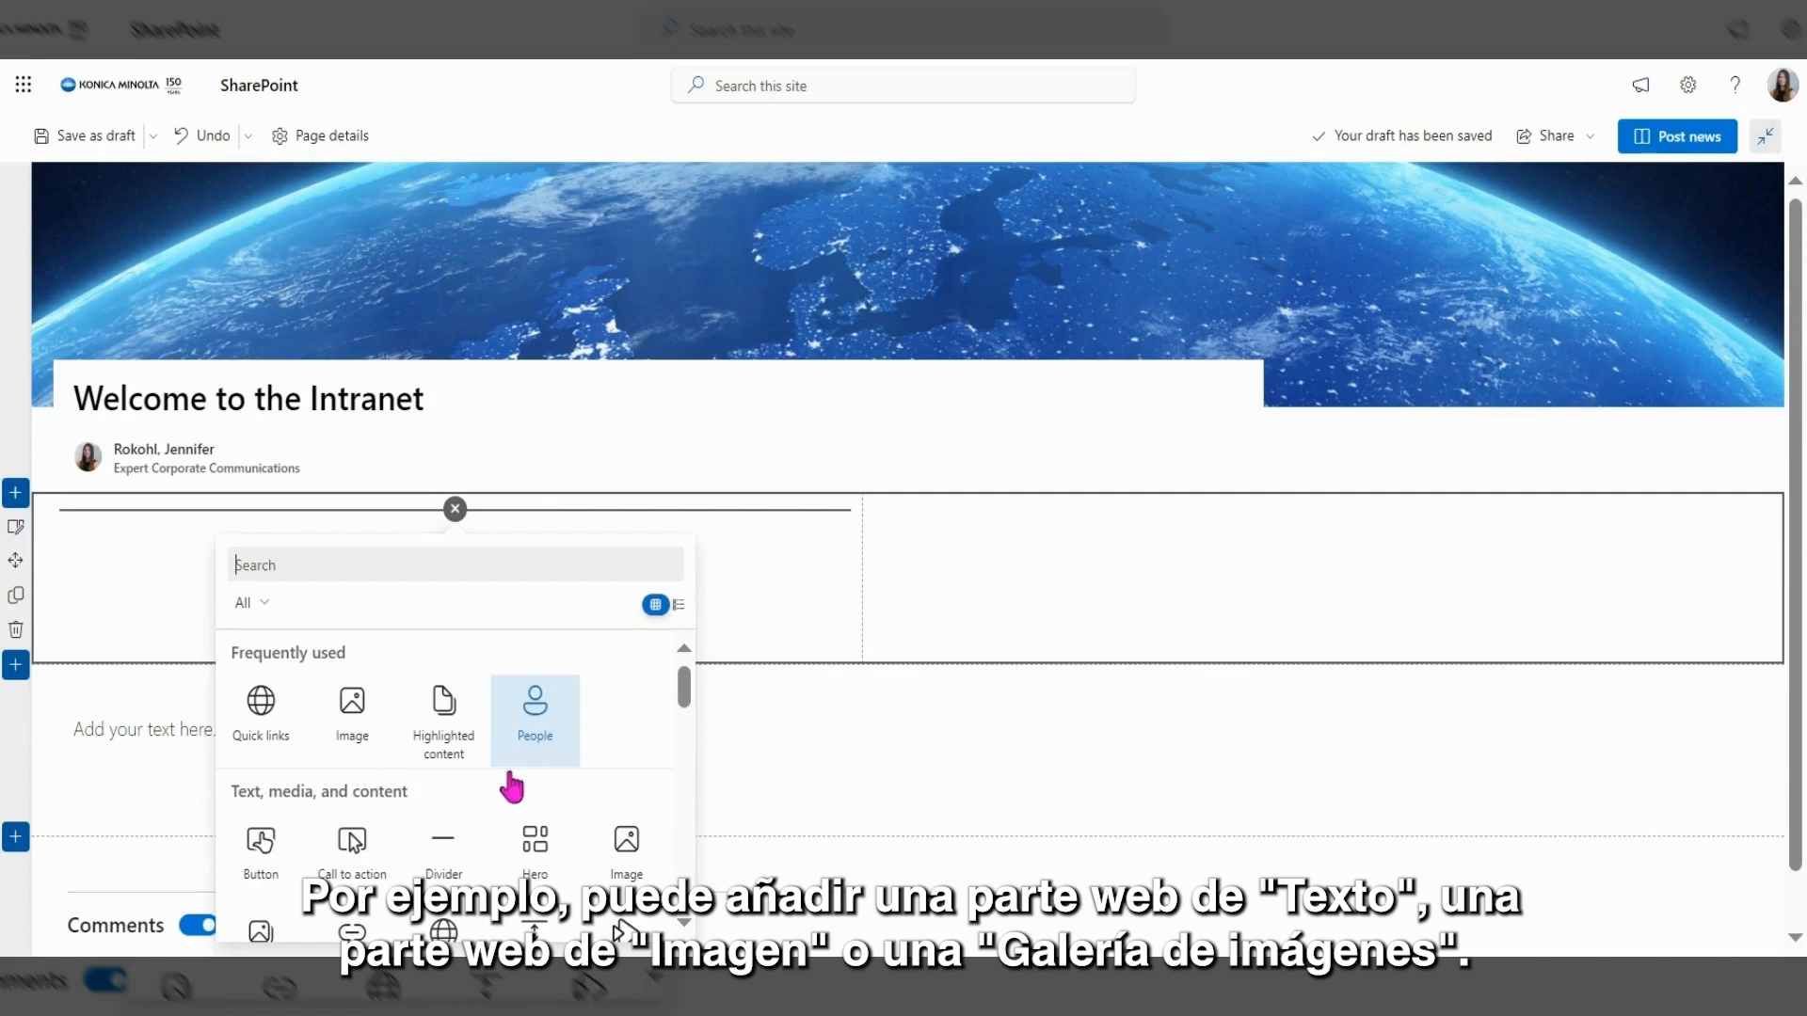
pyautogui.scroll(-2, 516, 782)
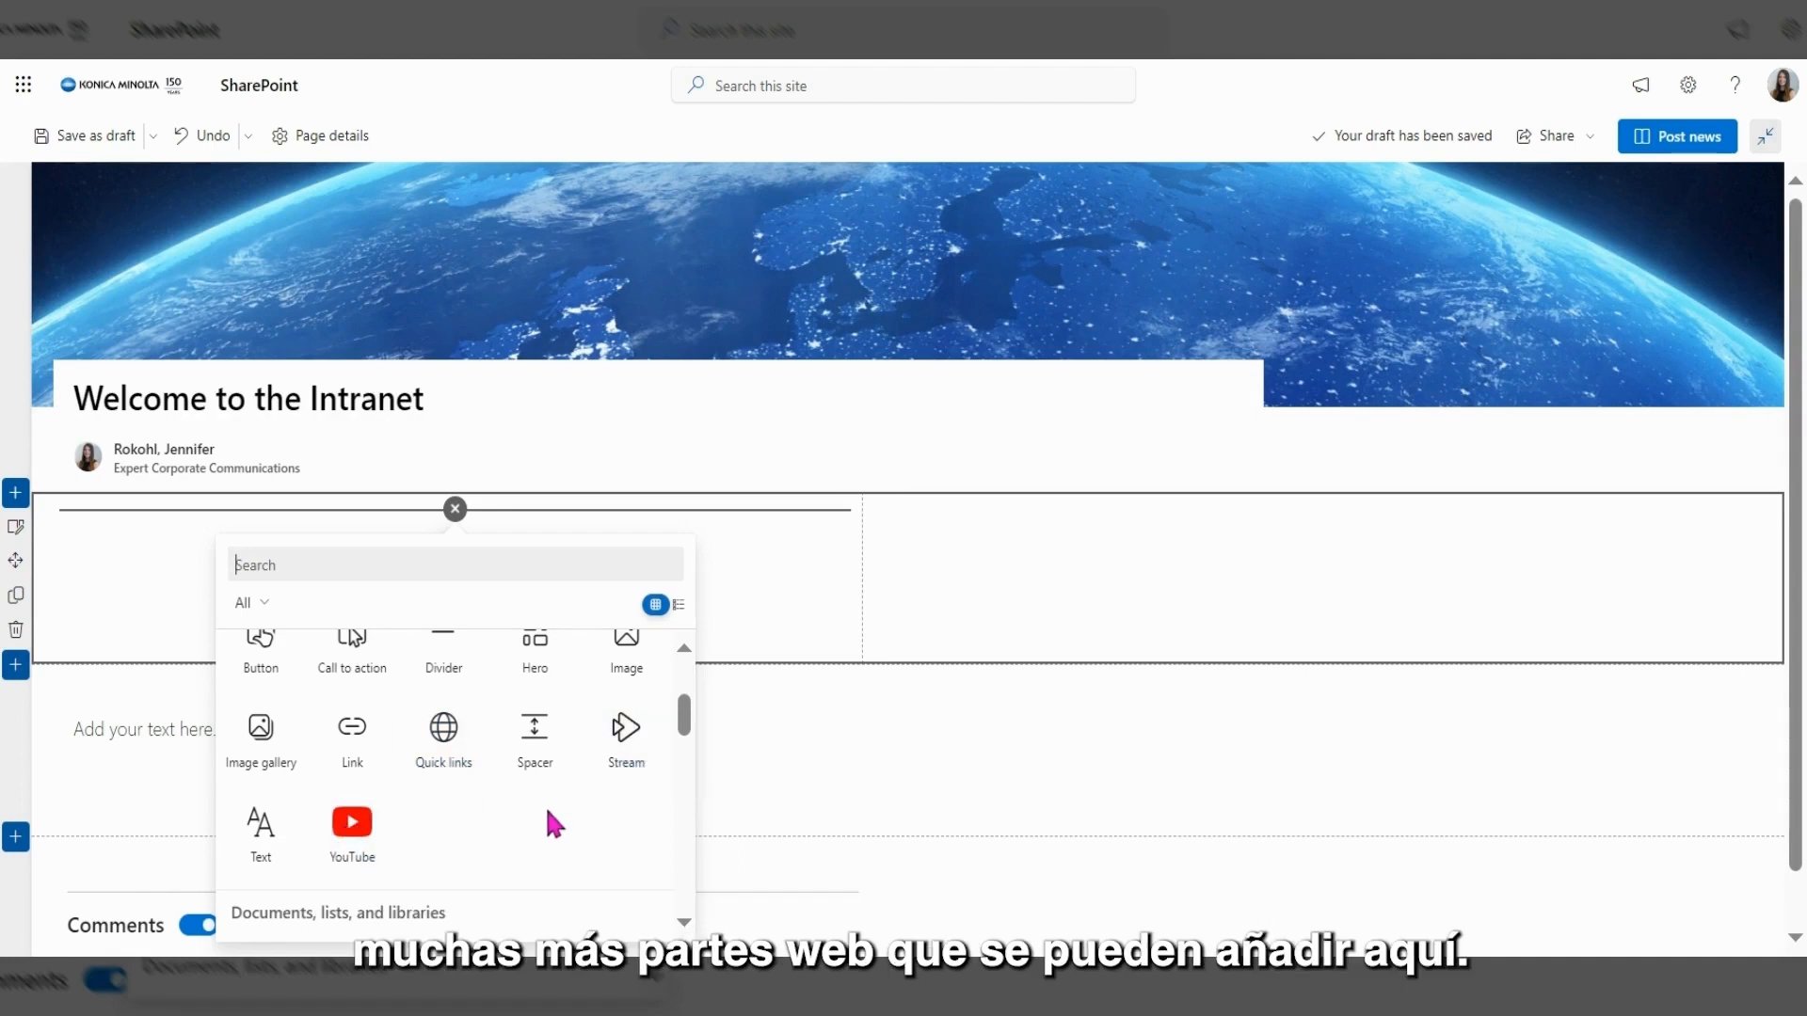
pyautogui.scroll(2, 445, 664)
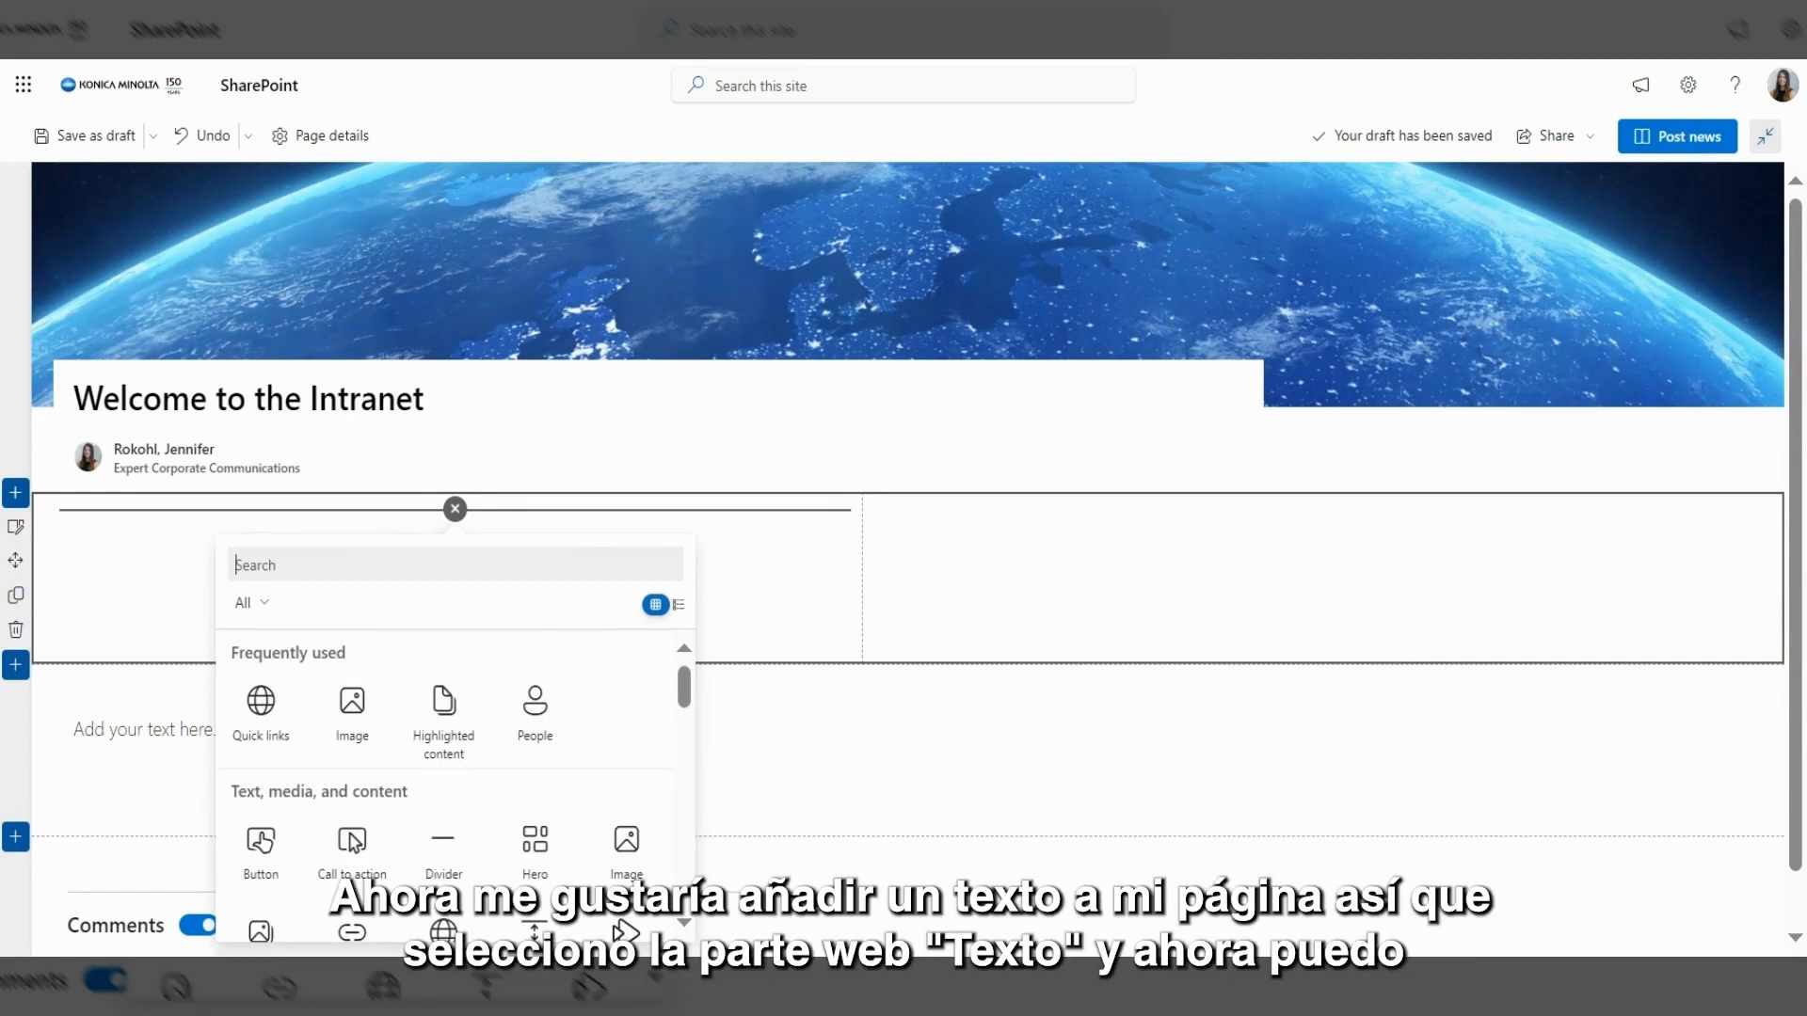
pyautogui.scroll(-2, 565, 800)
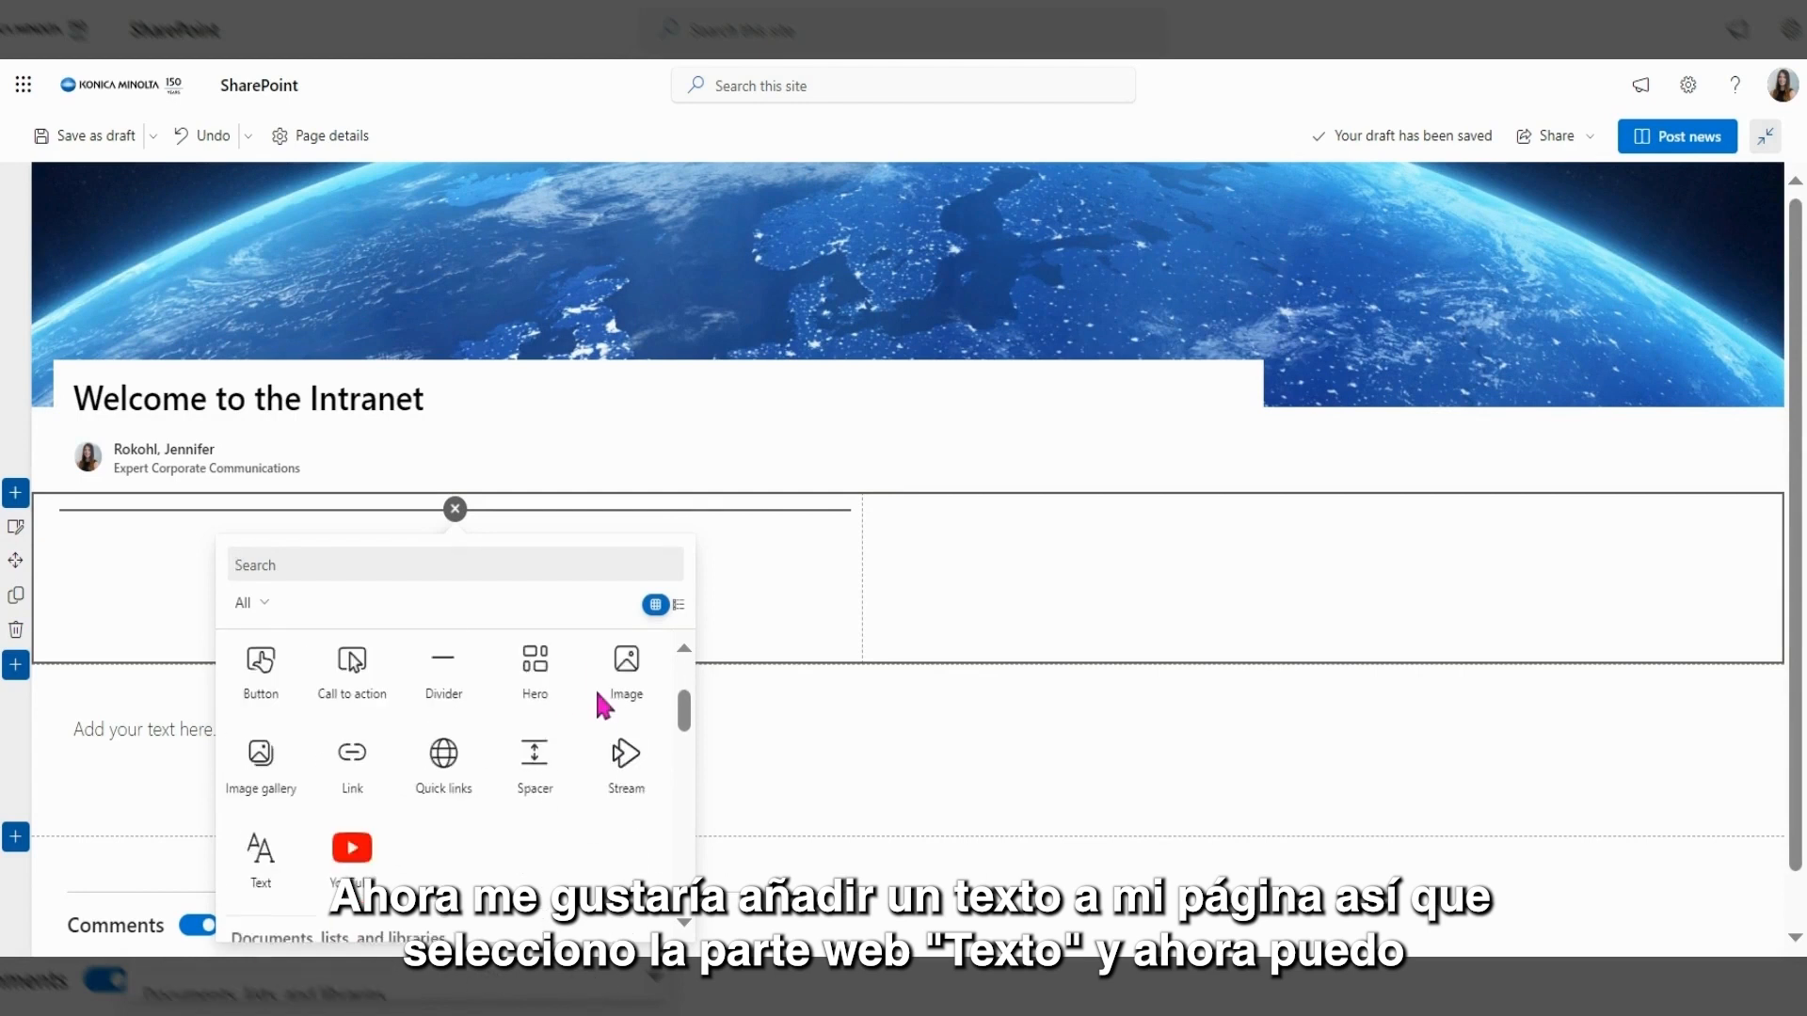
# Add a Text web part in column one reading 'Welcome to the Intranet'.
pyautogui.click(260, 870)
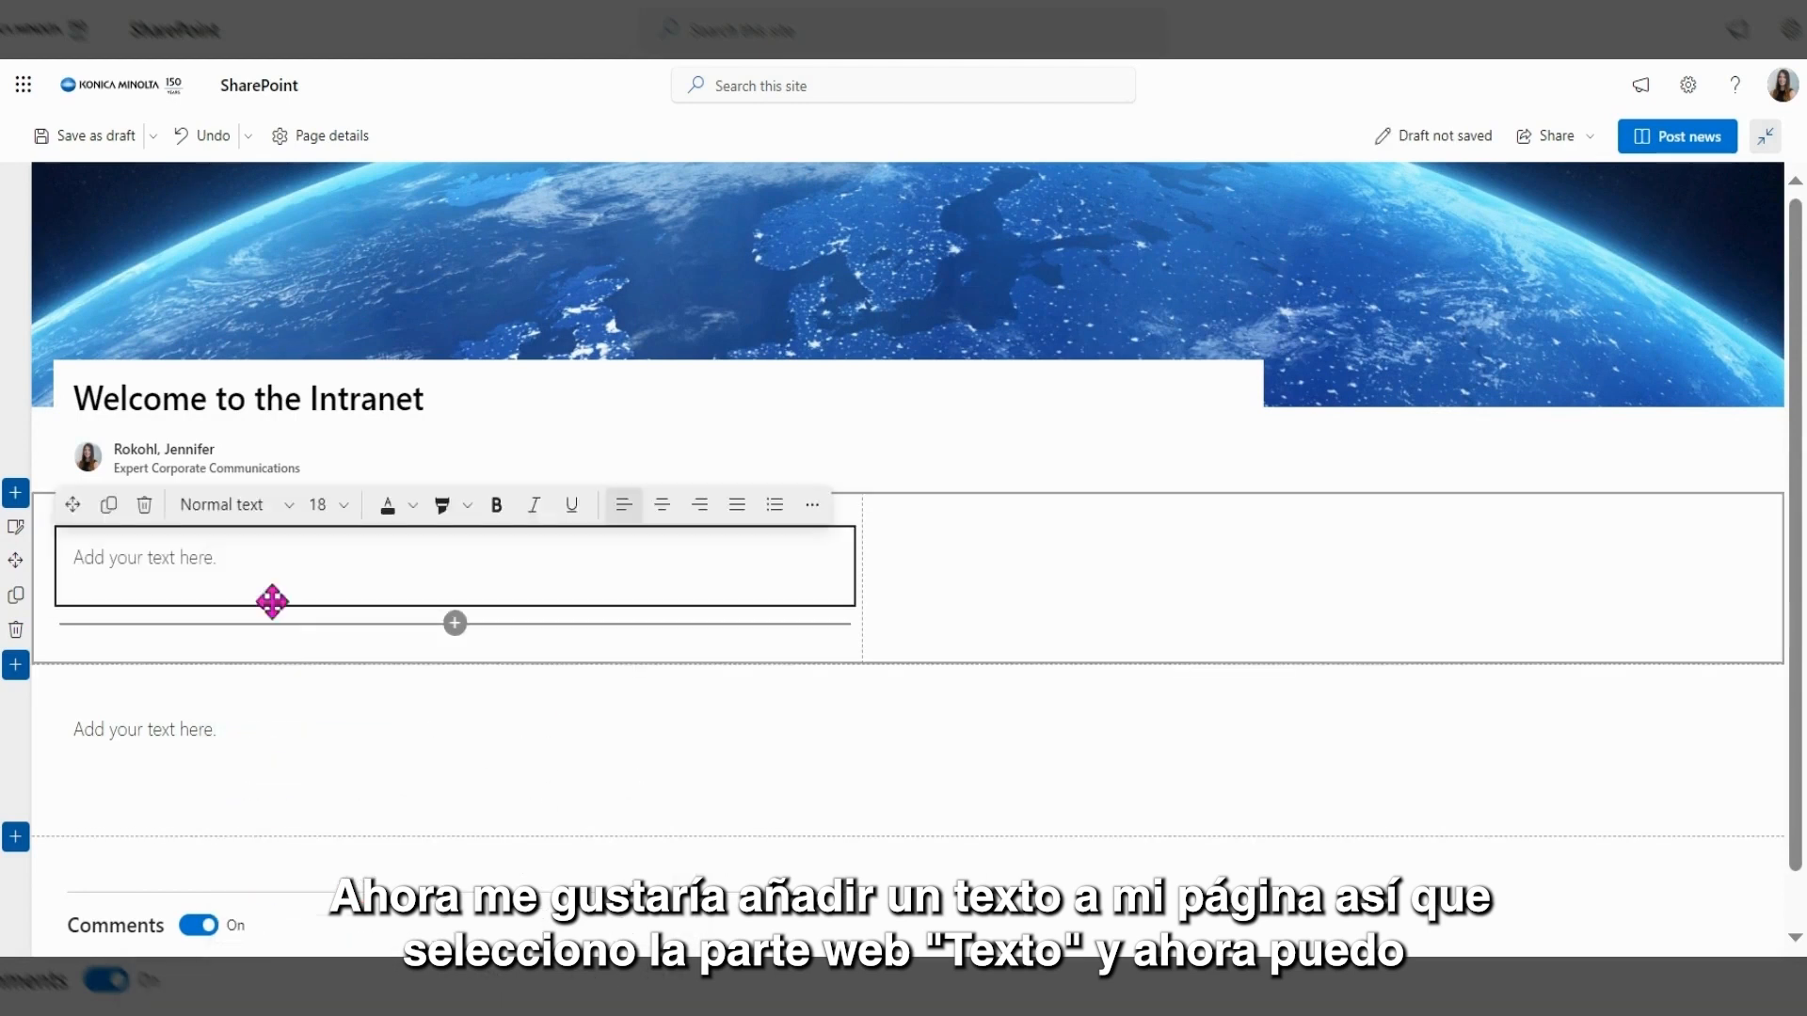
pyautogui.write('Welcome to the Intranet')
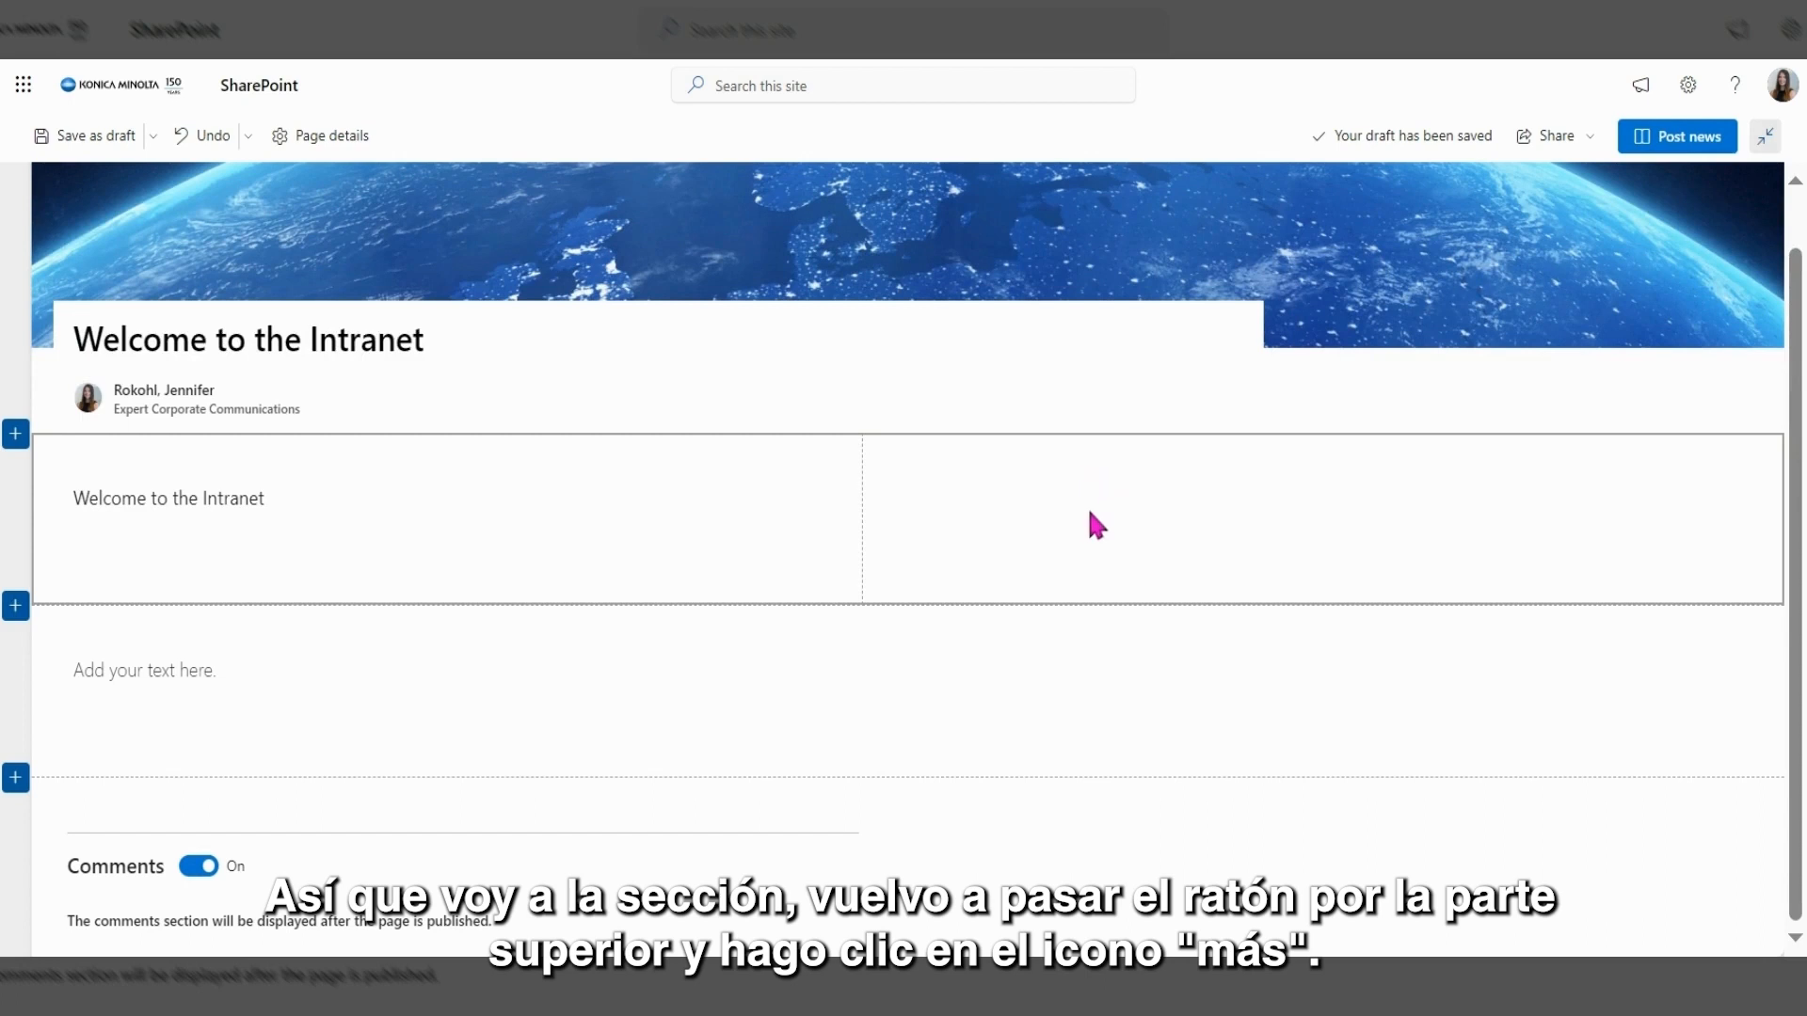
pyautogui.moveTo(1070, 466)
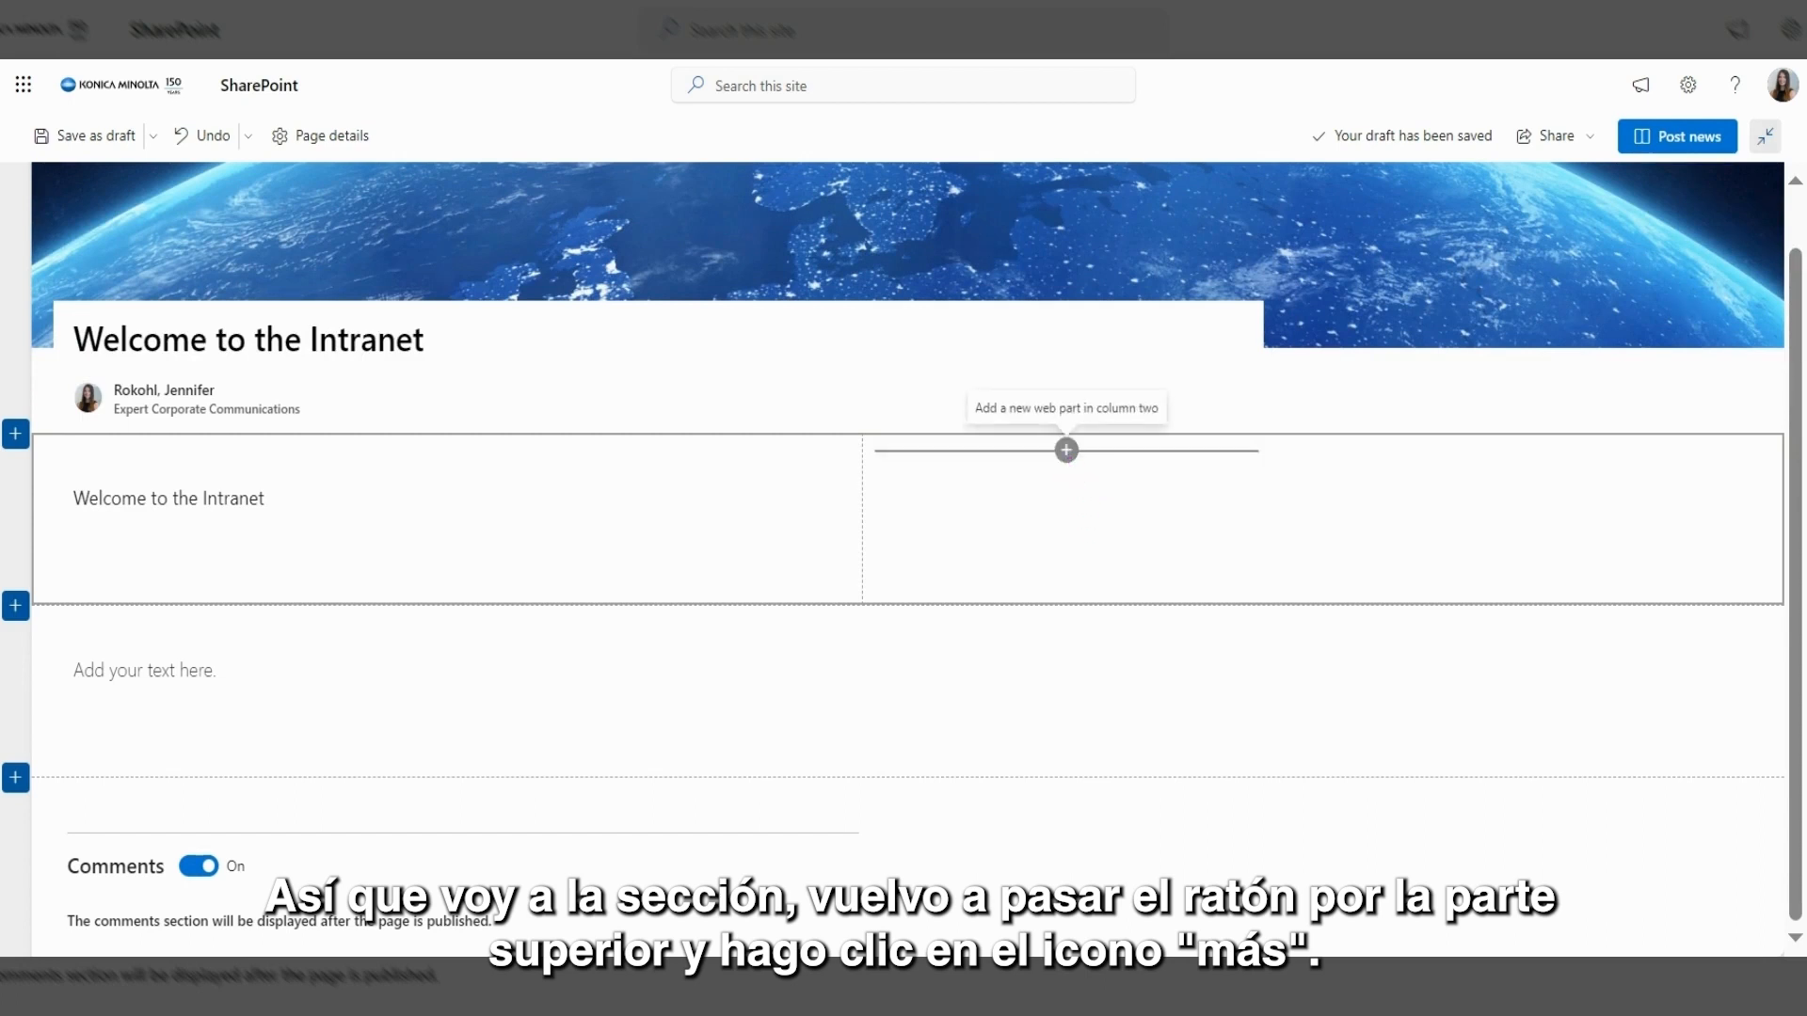
# Add an Image web part in column two with the stock photo of a man watering plants.
pyautogui.click(1067, 452)
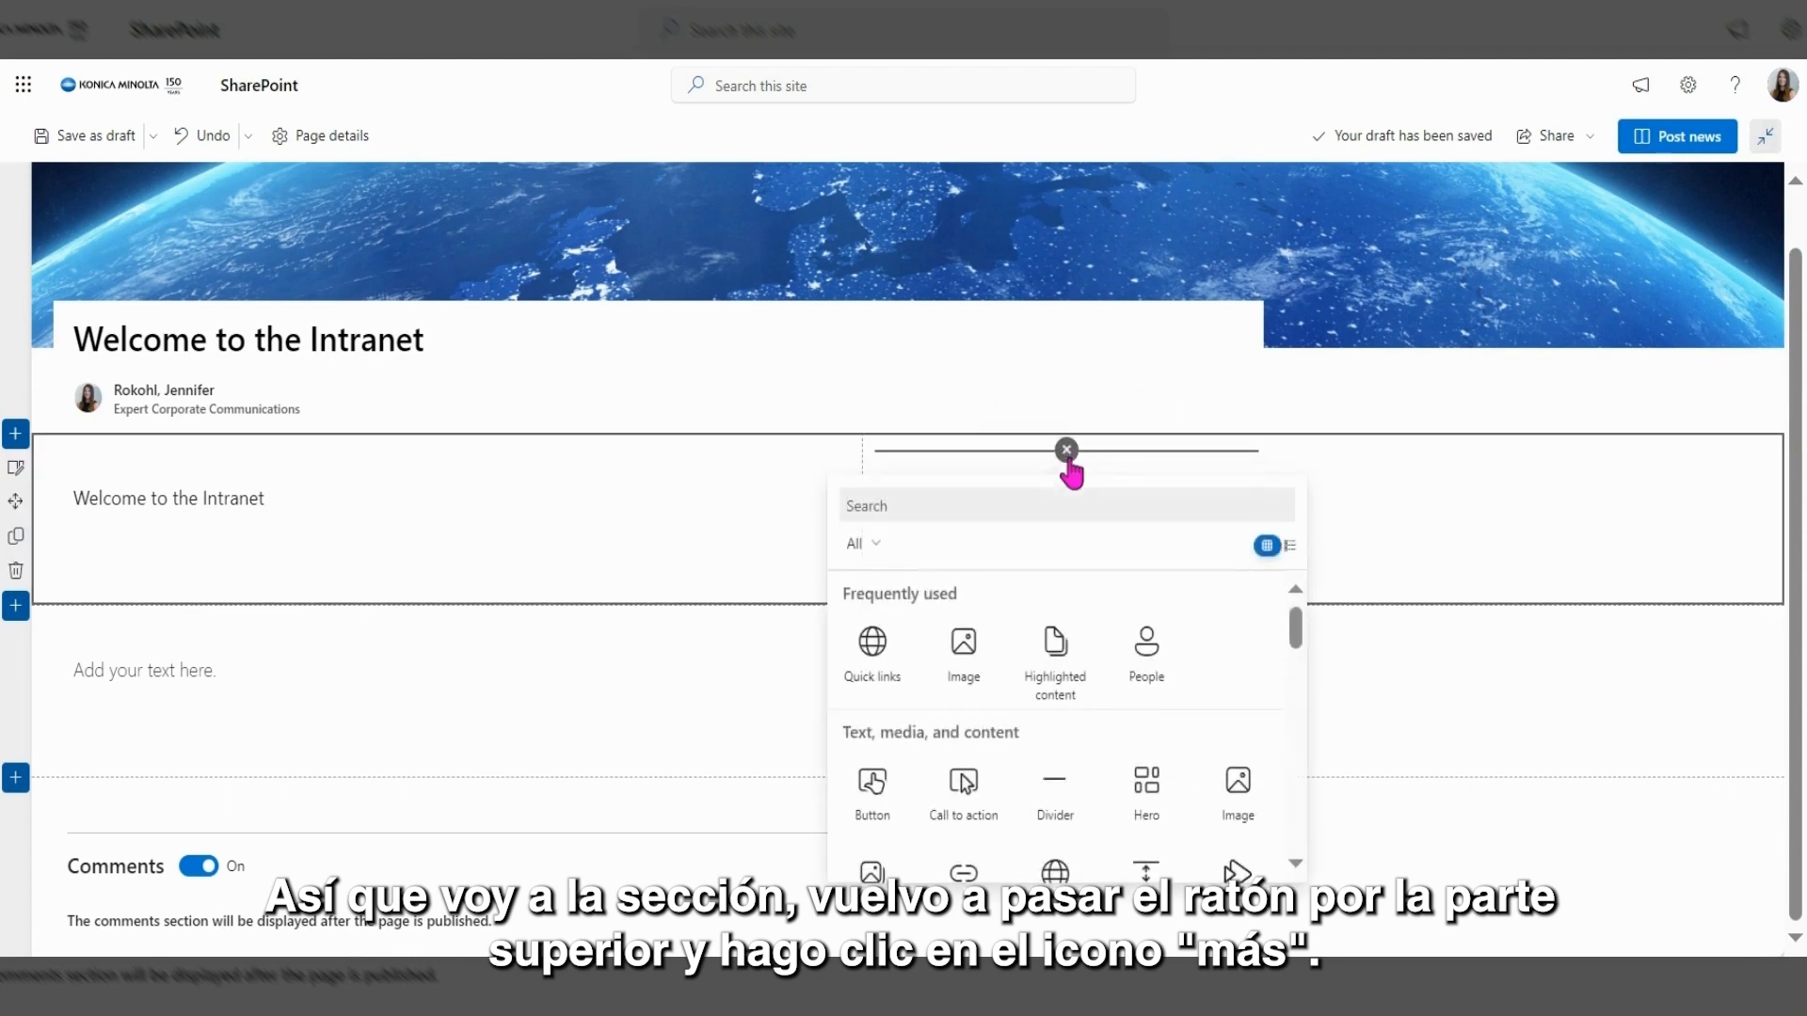
pyautogui.click(1251, 803)
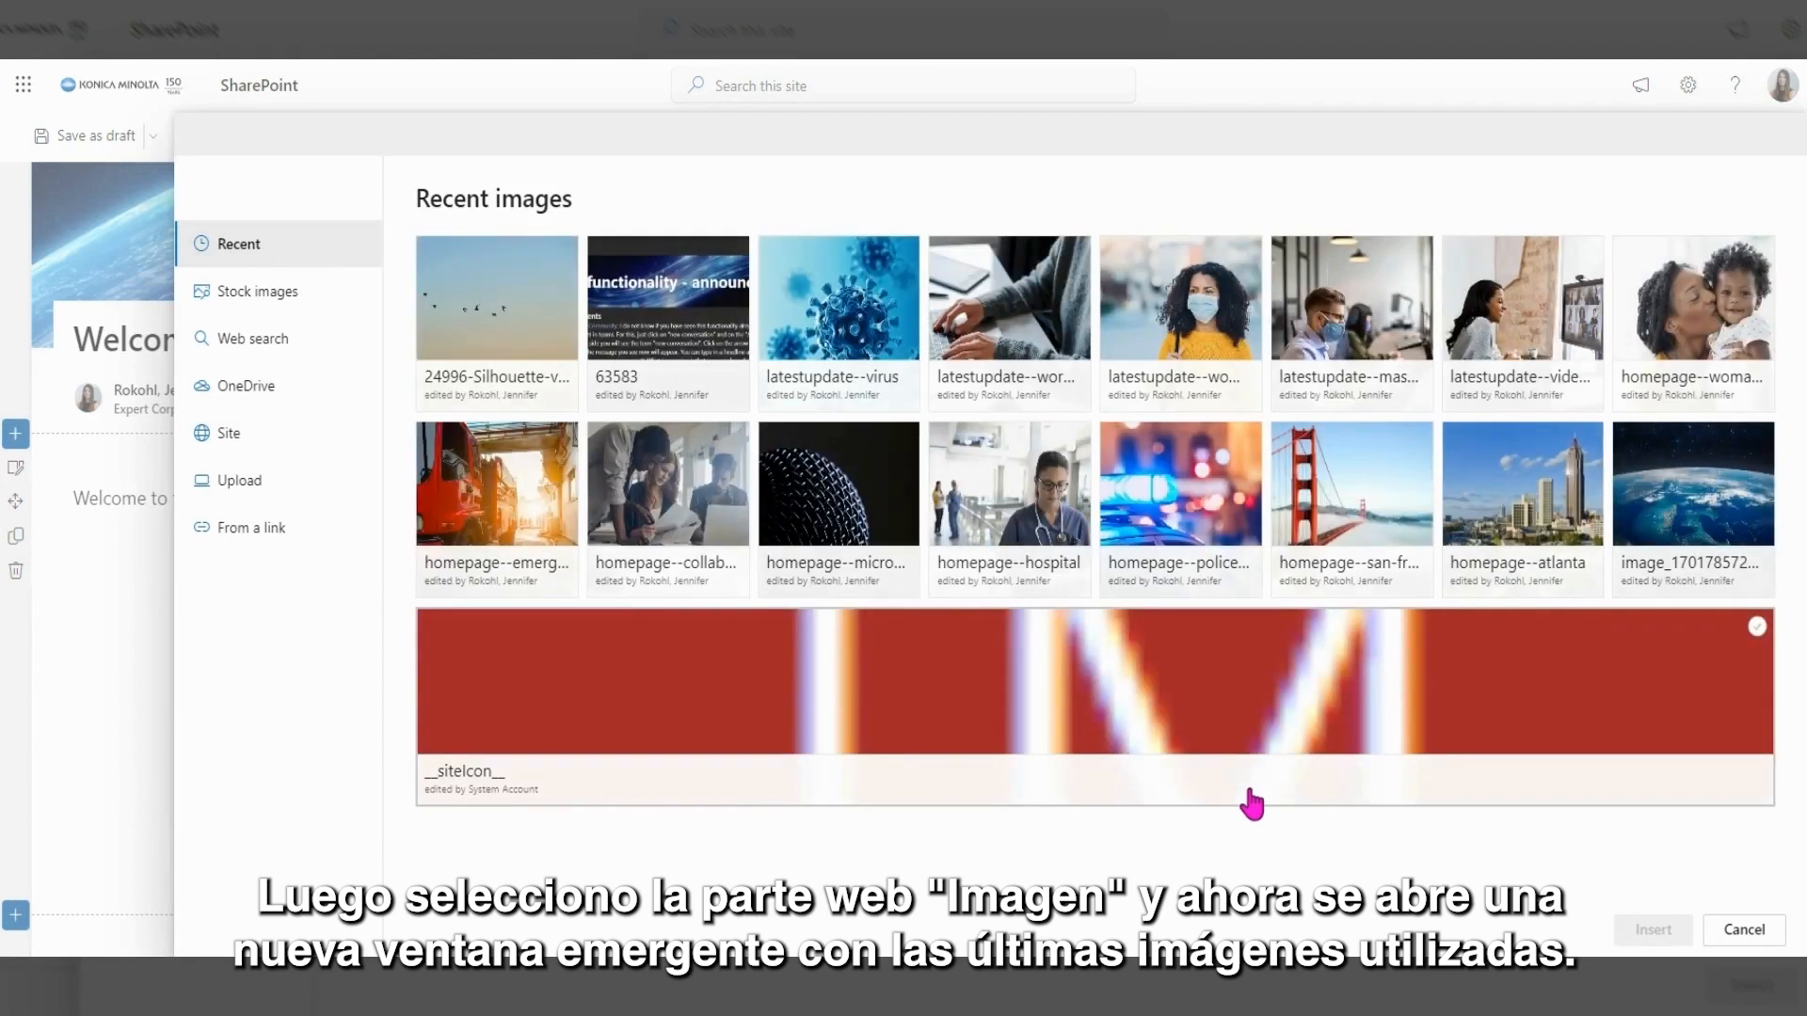
pyautogui.click(316, 307)
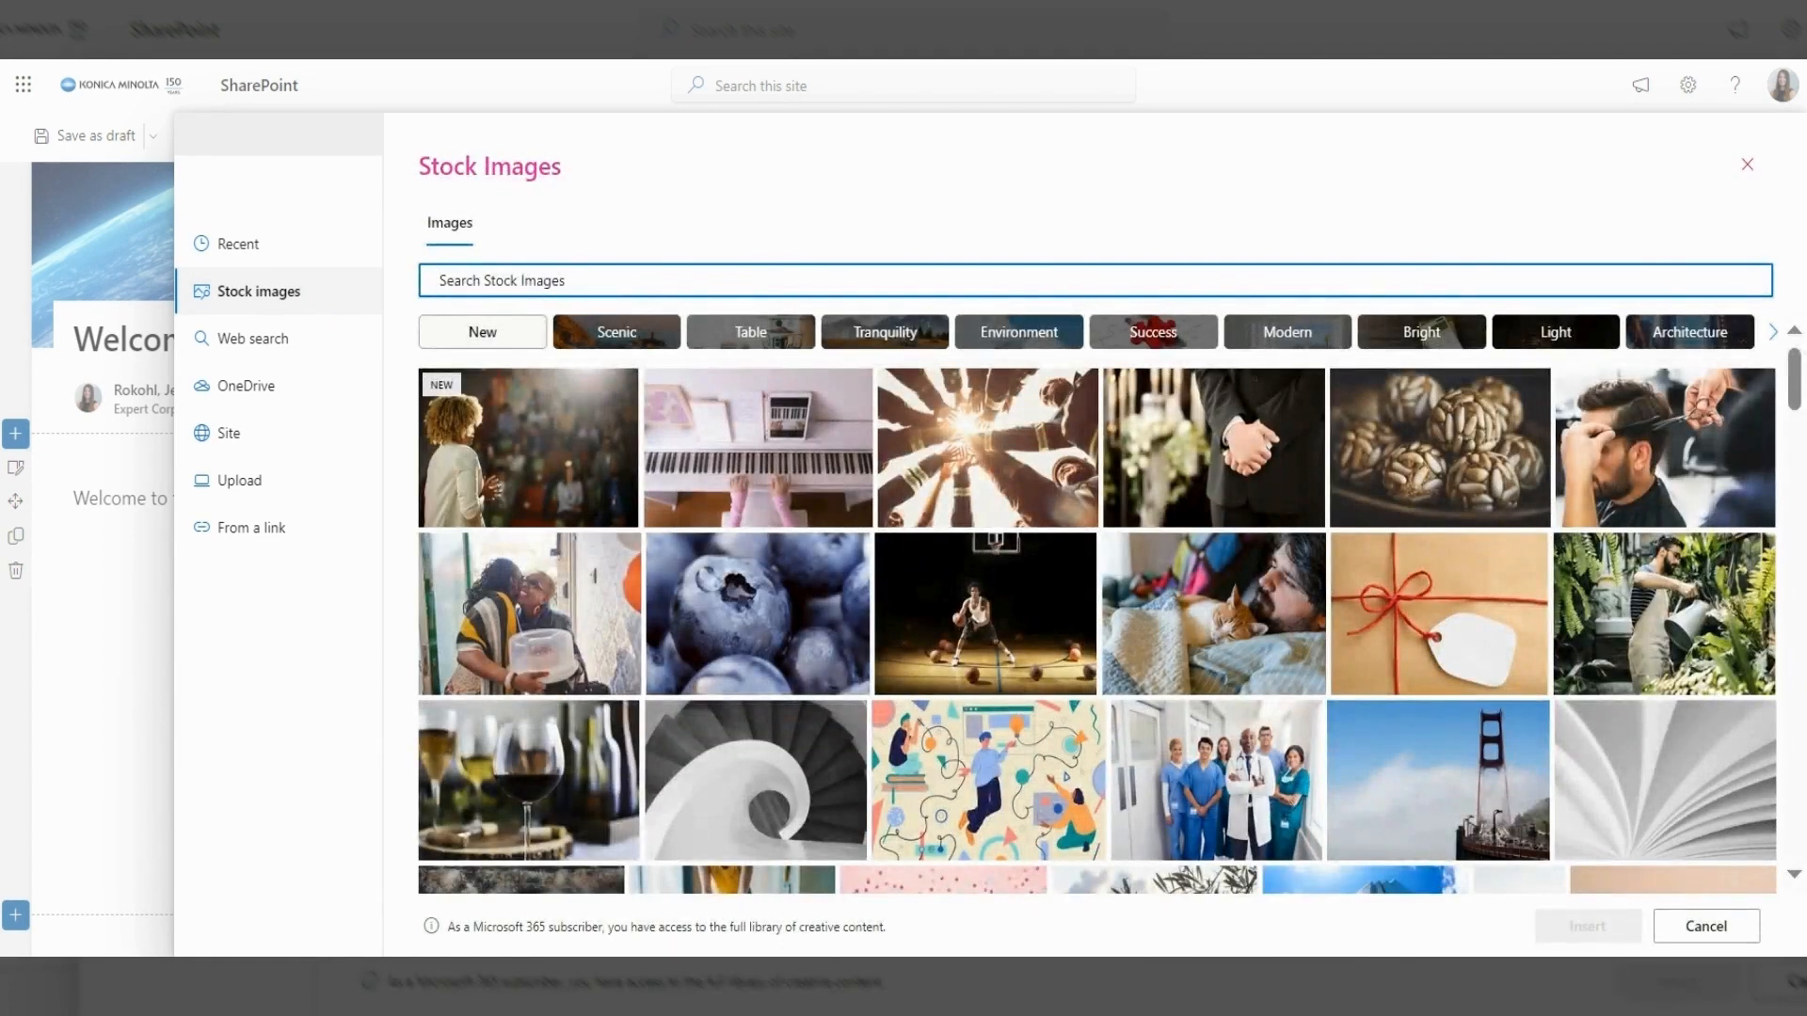
pyautogui.click(1640, 614)
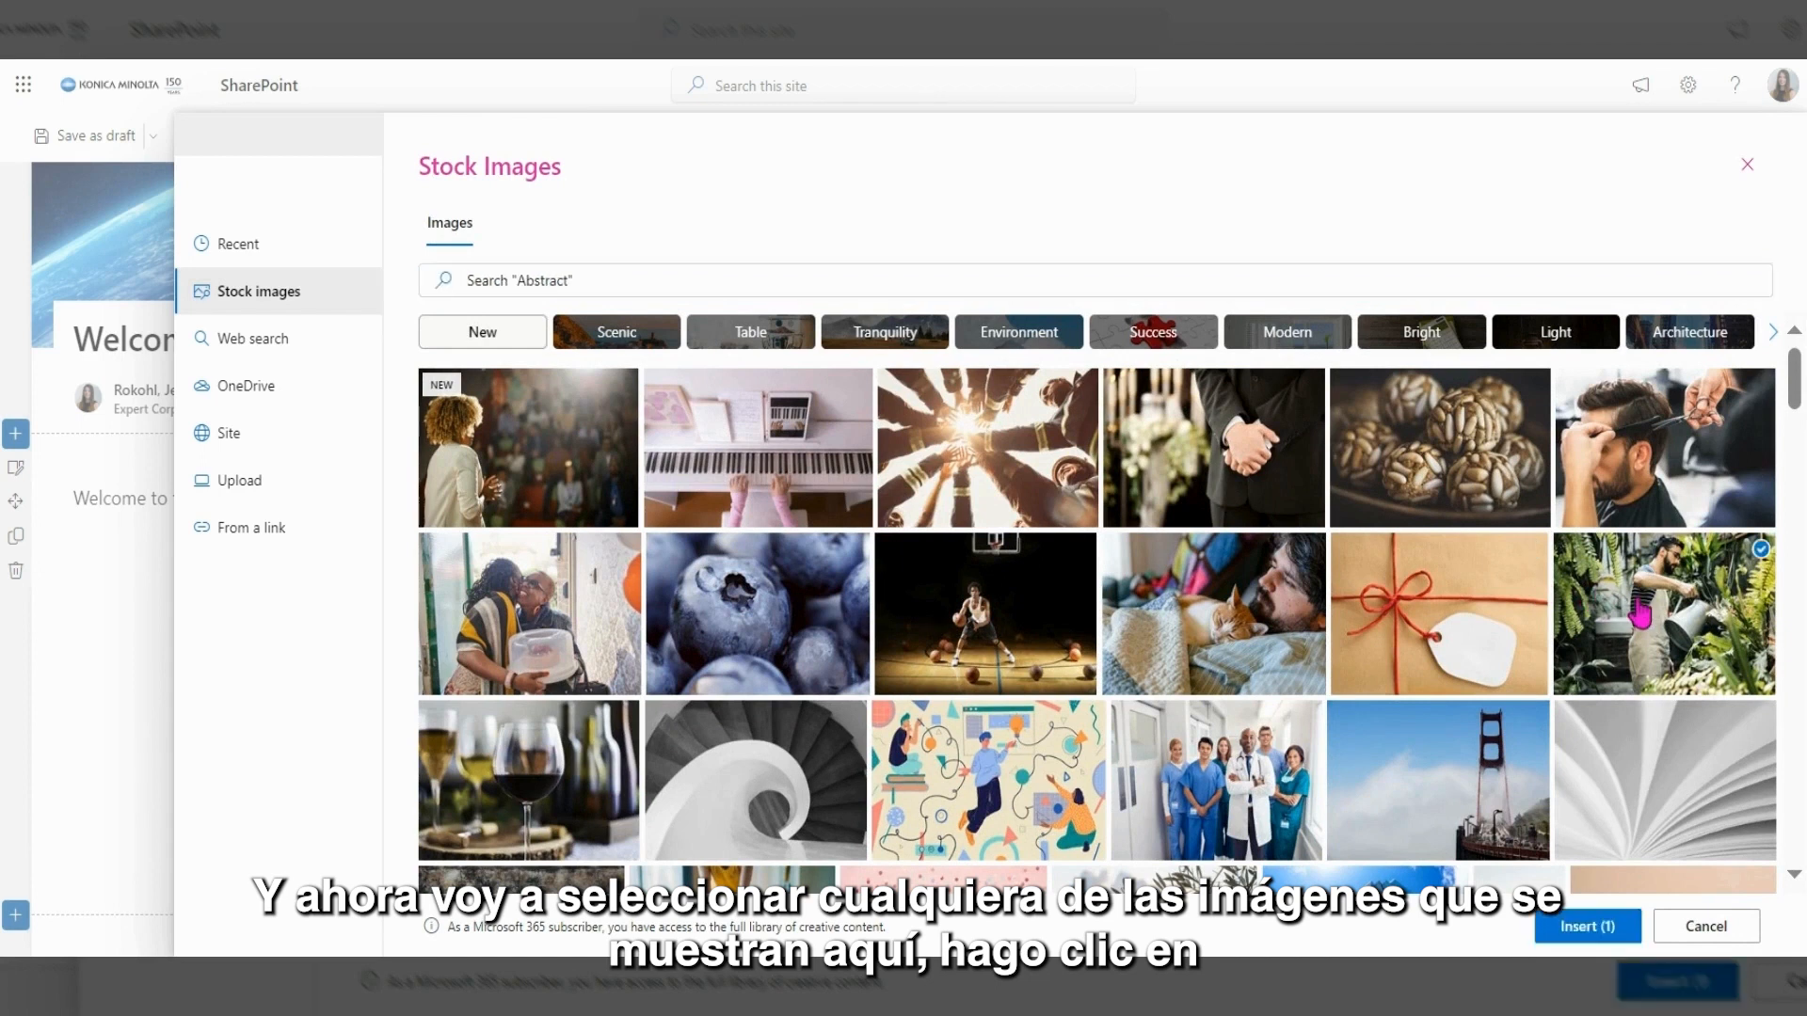
pyautogui.click(1582, 932)
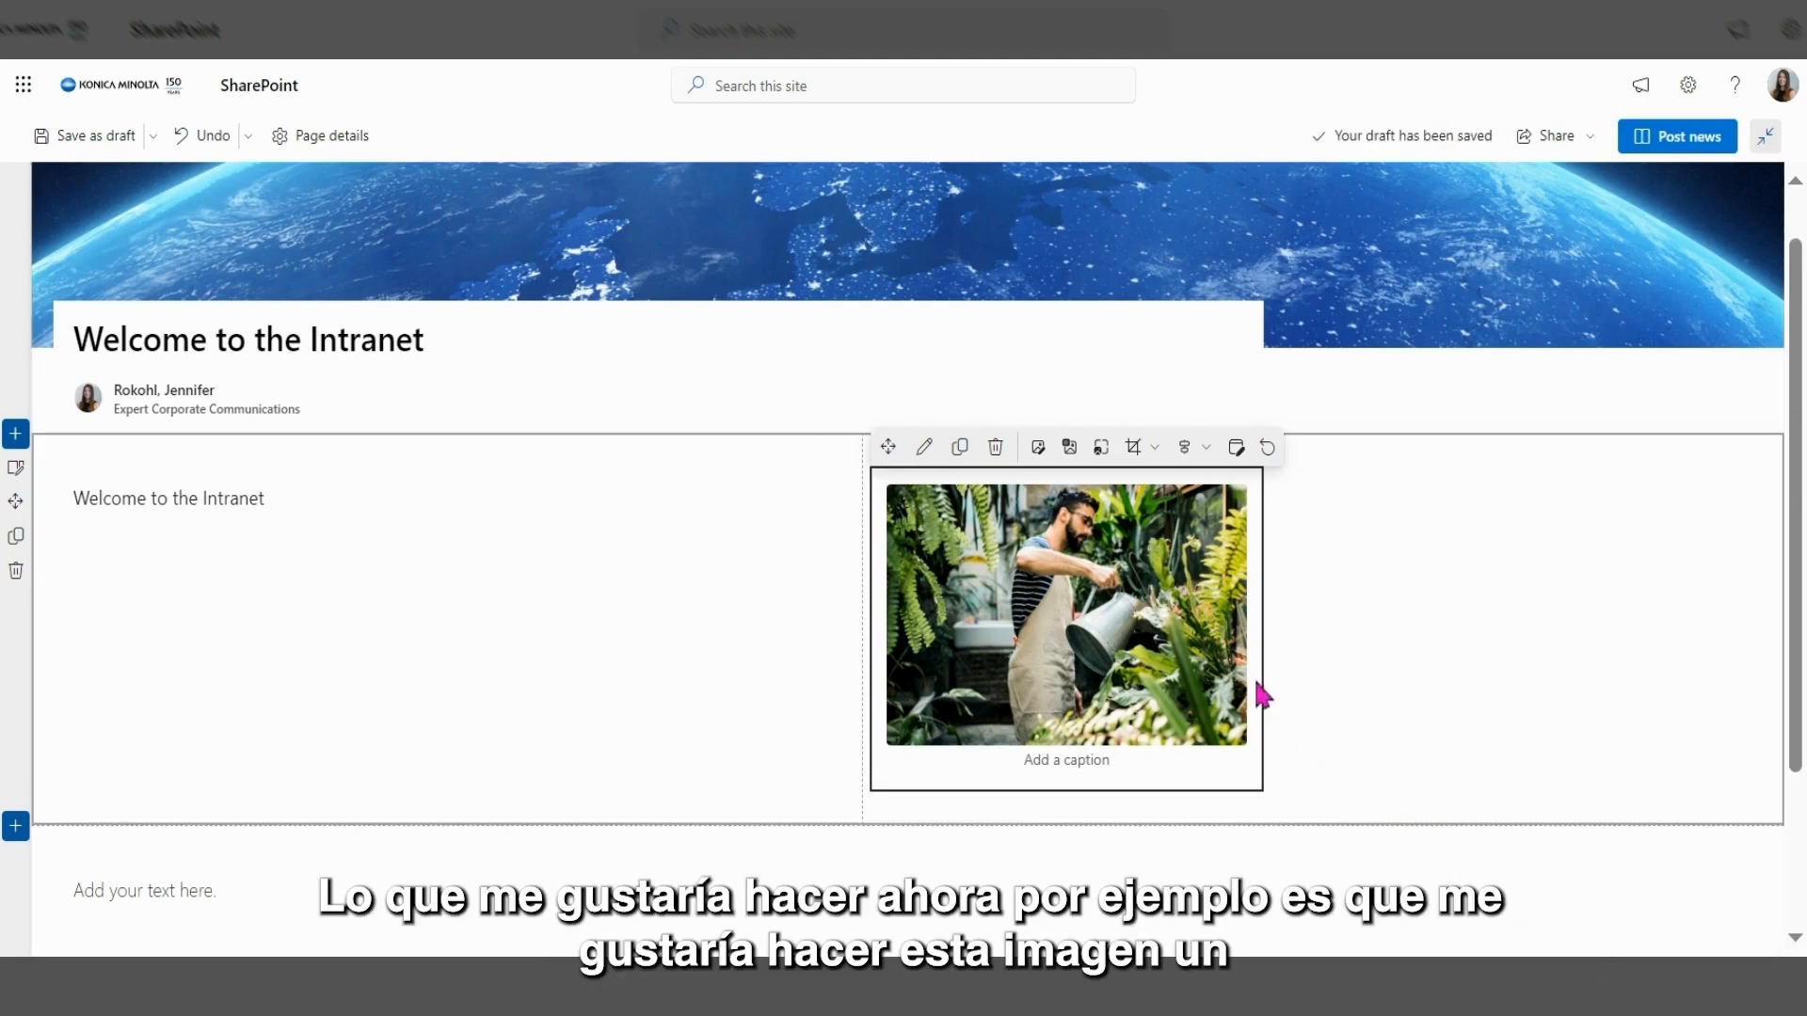
# Shrink the plant photo by dragging its bottom-right corner up and left.
pyautogui.click(1224, 656)
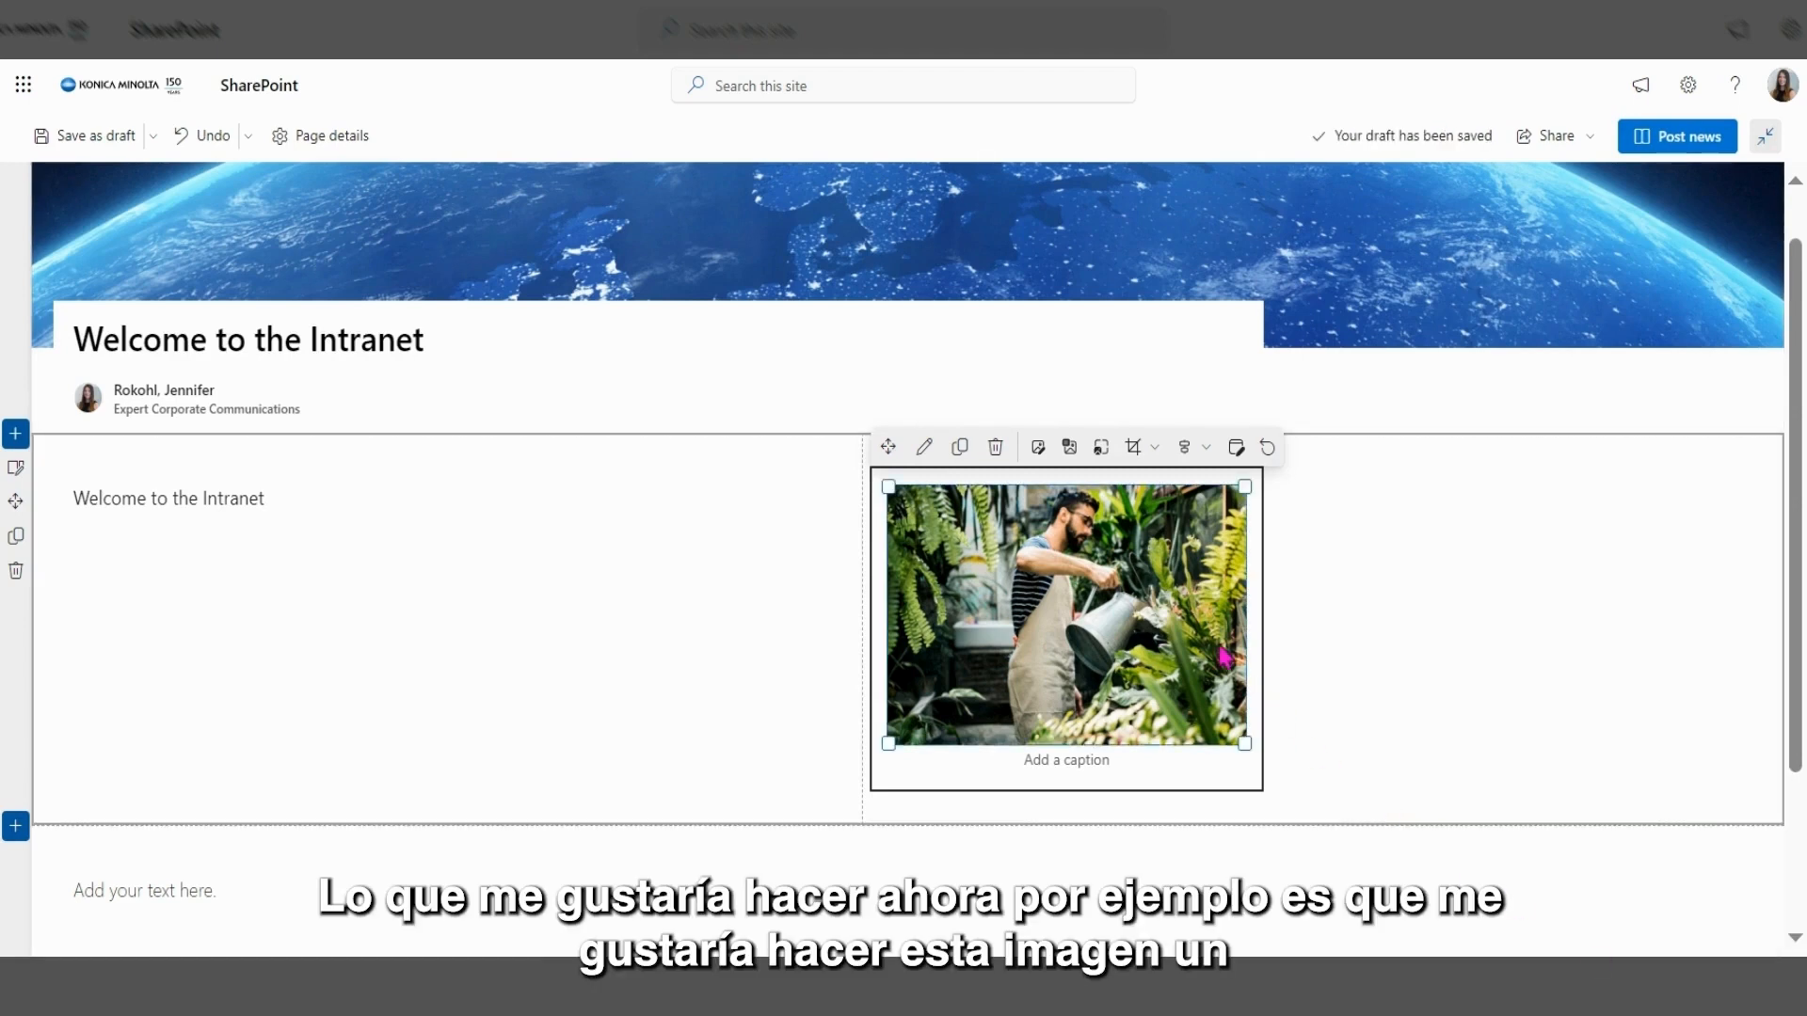
pyautogui.click(1245, 752)
pyautogui.click(1223, 724)
pyautogui.moveTo(1245, 742); pyautogui.dragTo(1206, 706)
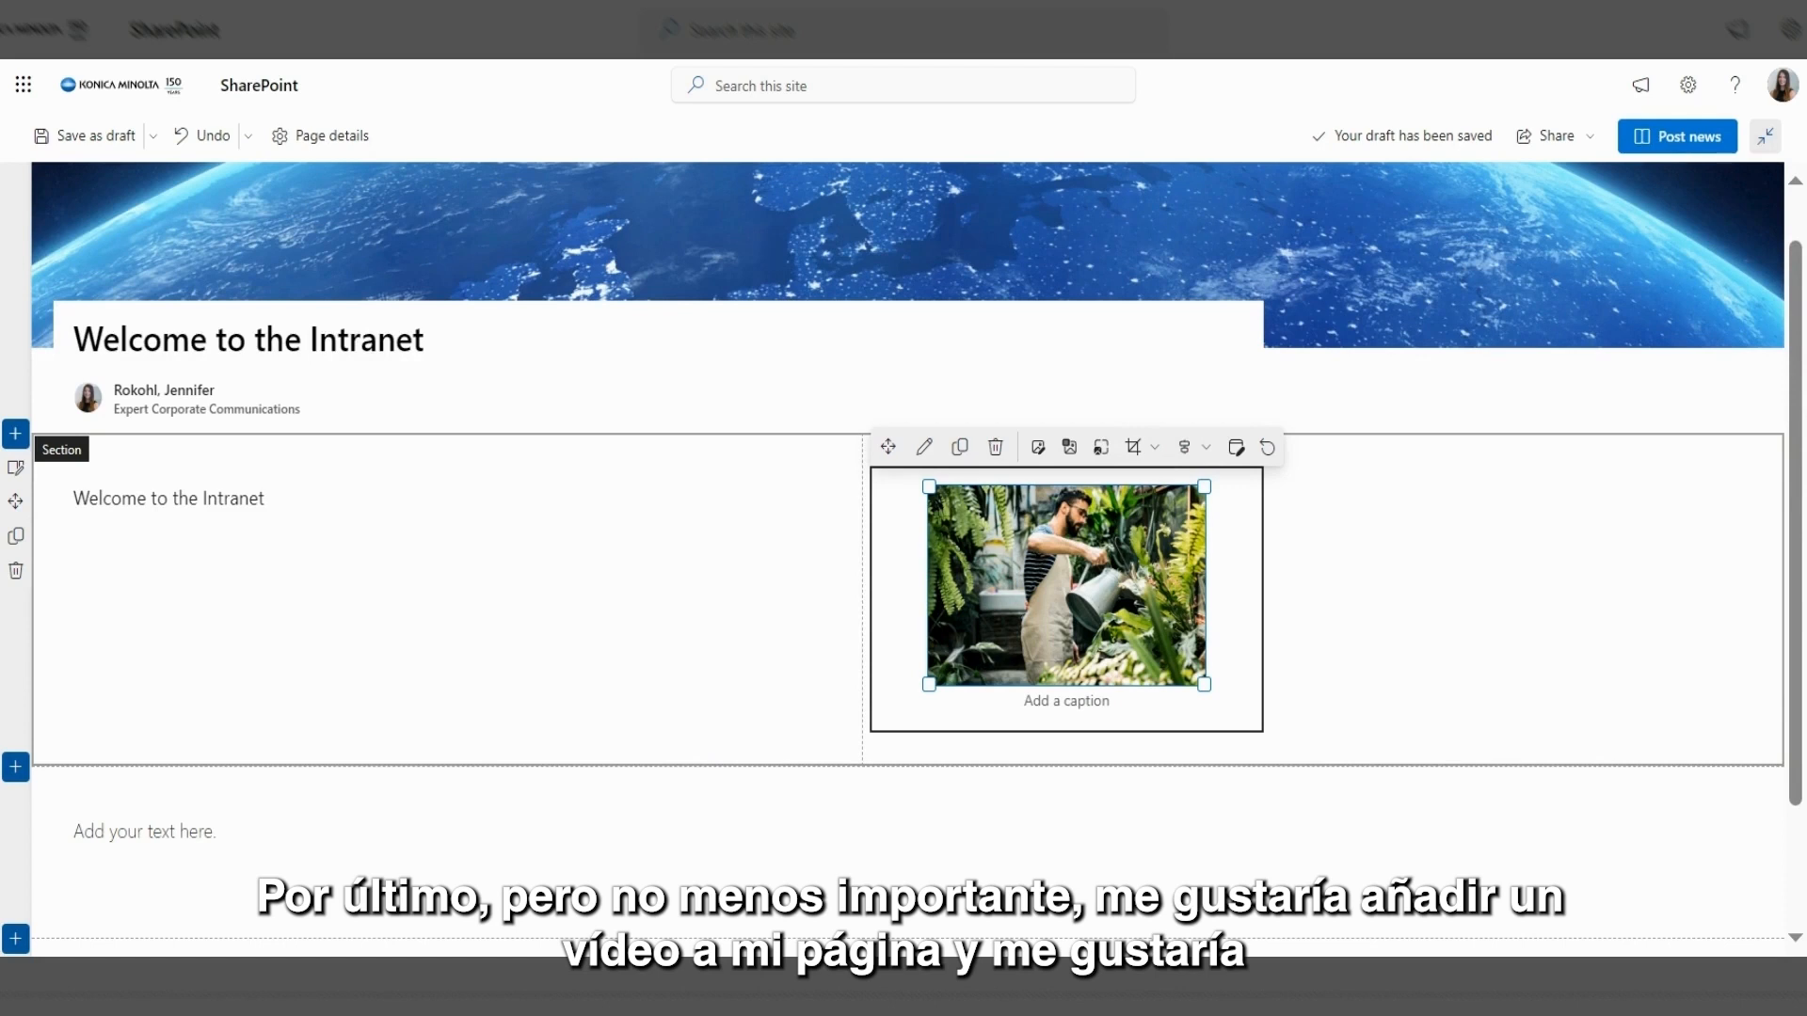
# Delete the empty Text web part below the photo section.
pyautogui.scroll(-1, 902, 557)
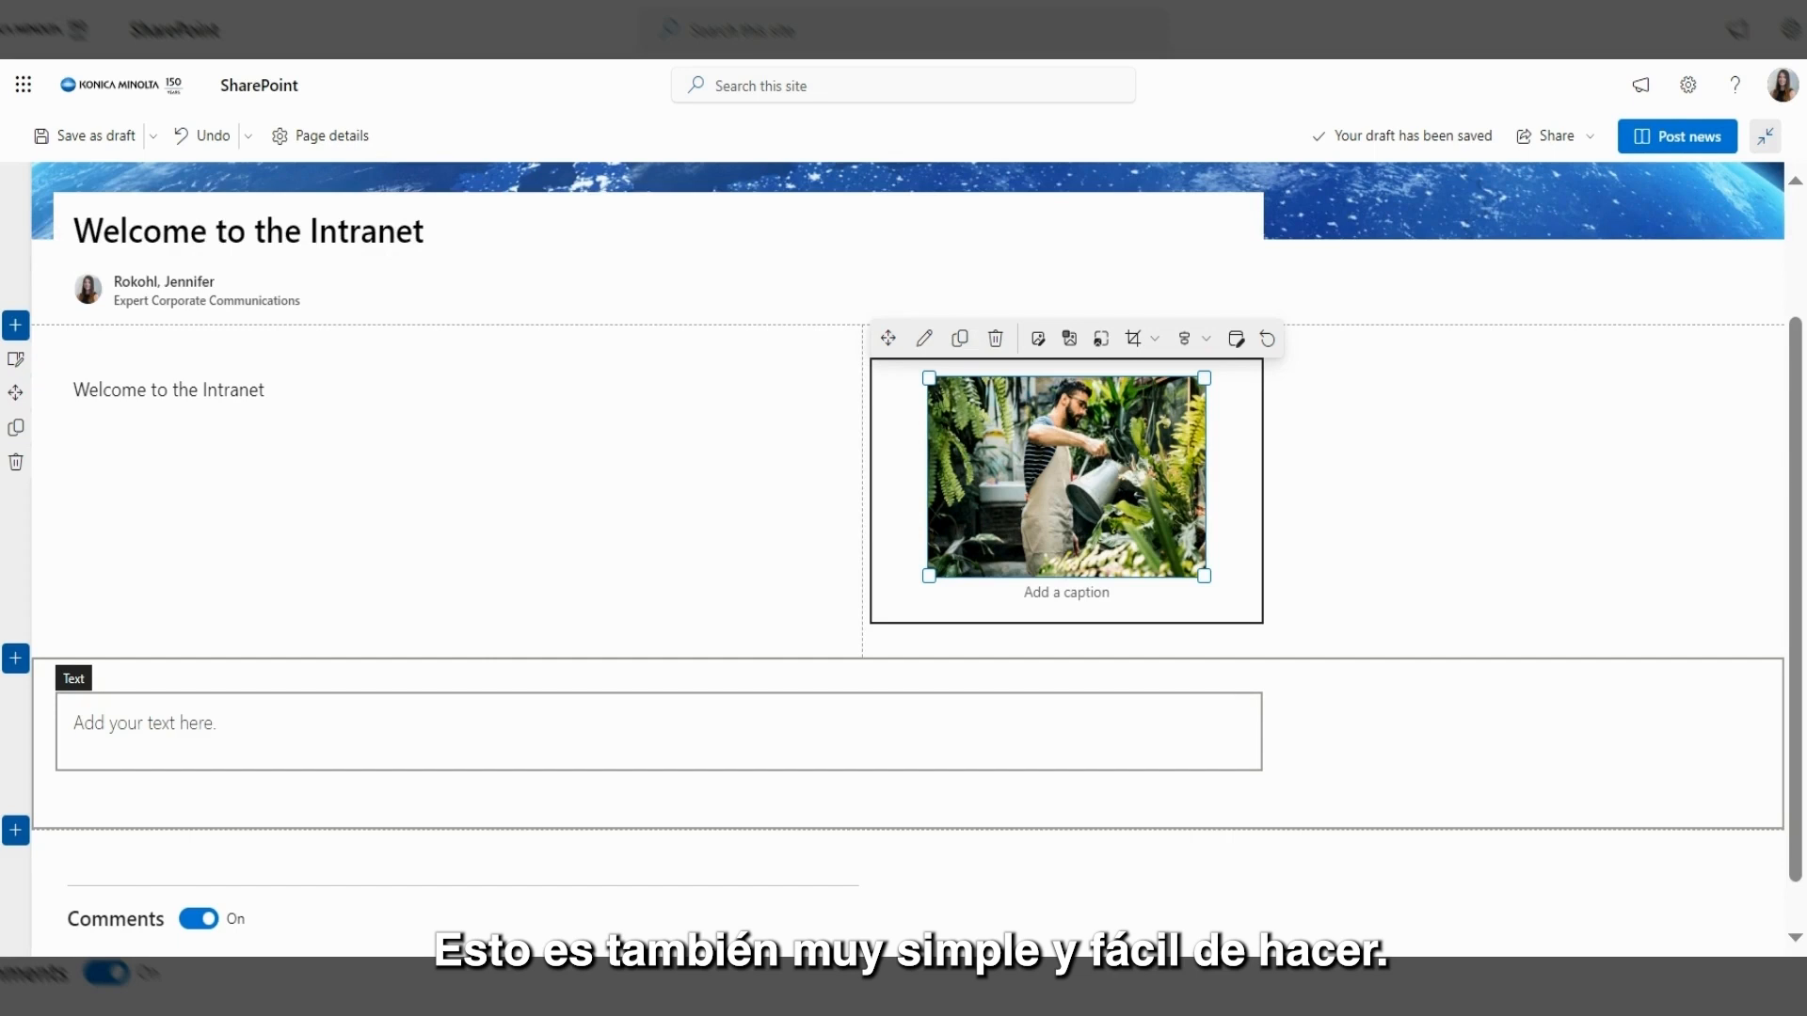
pyautogui.click(323, 700)
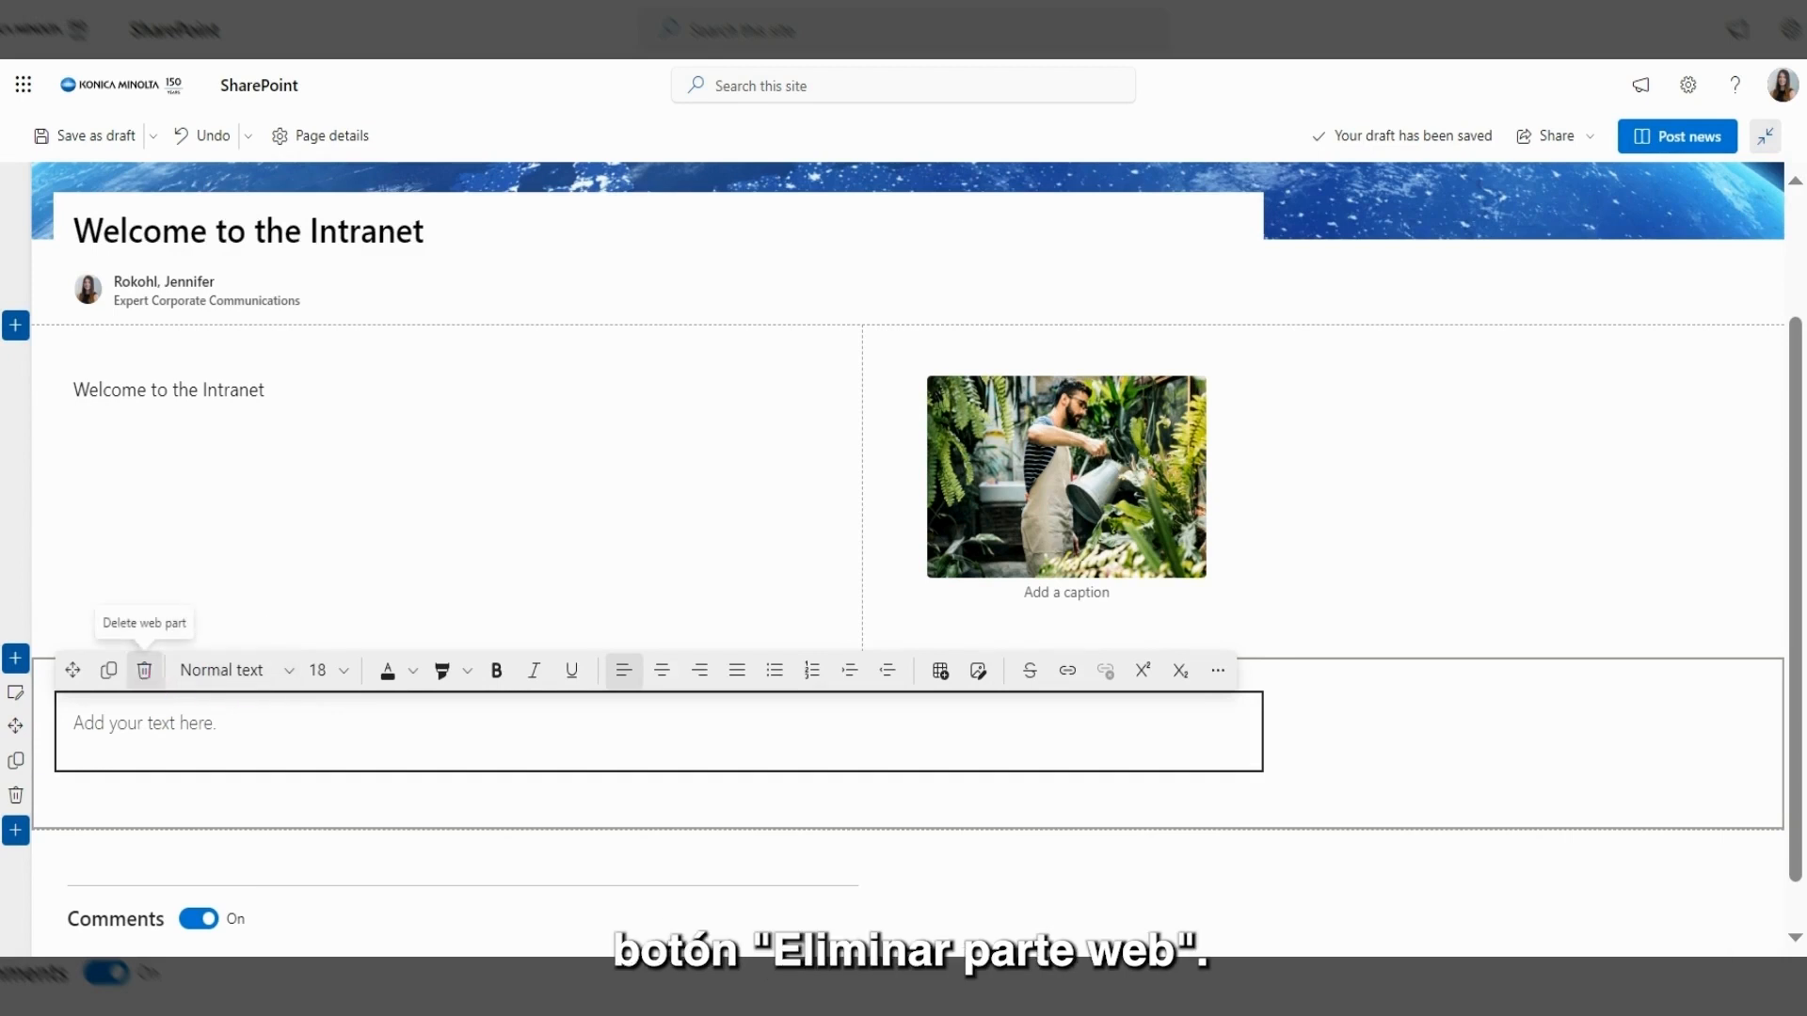
pyautogui.click(147, 670)
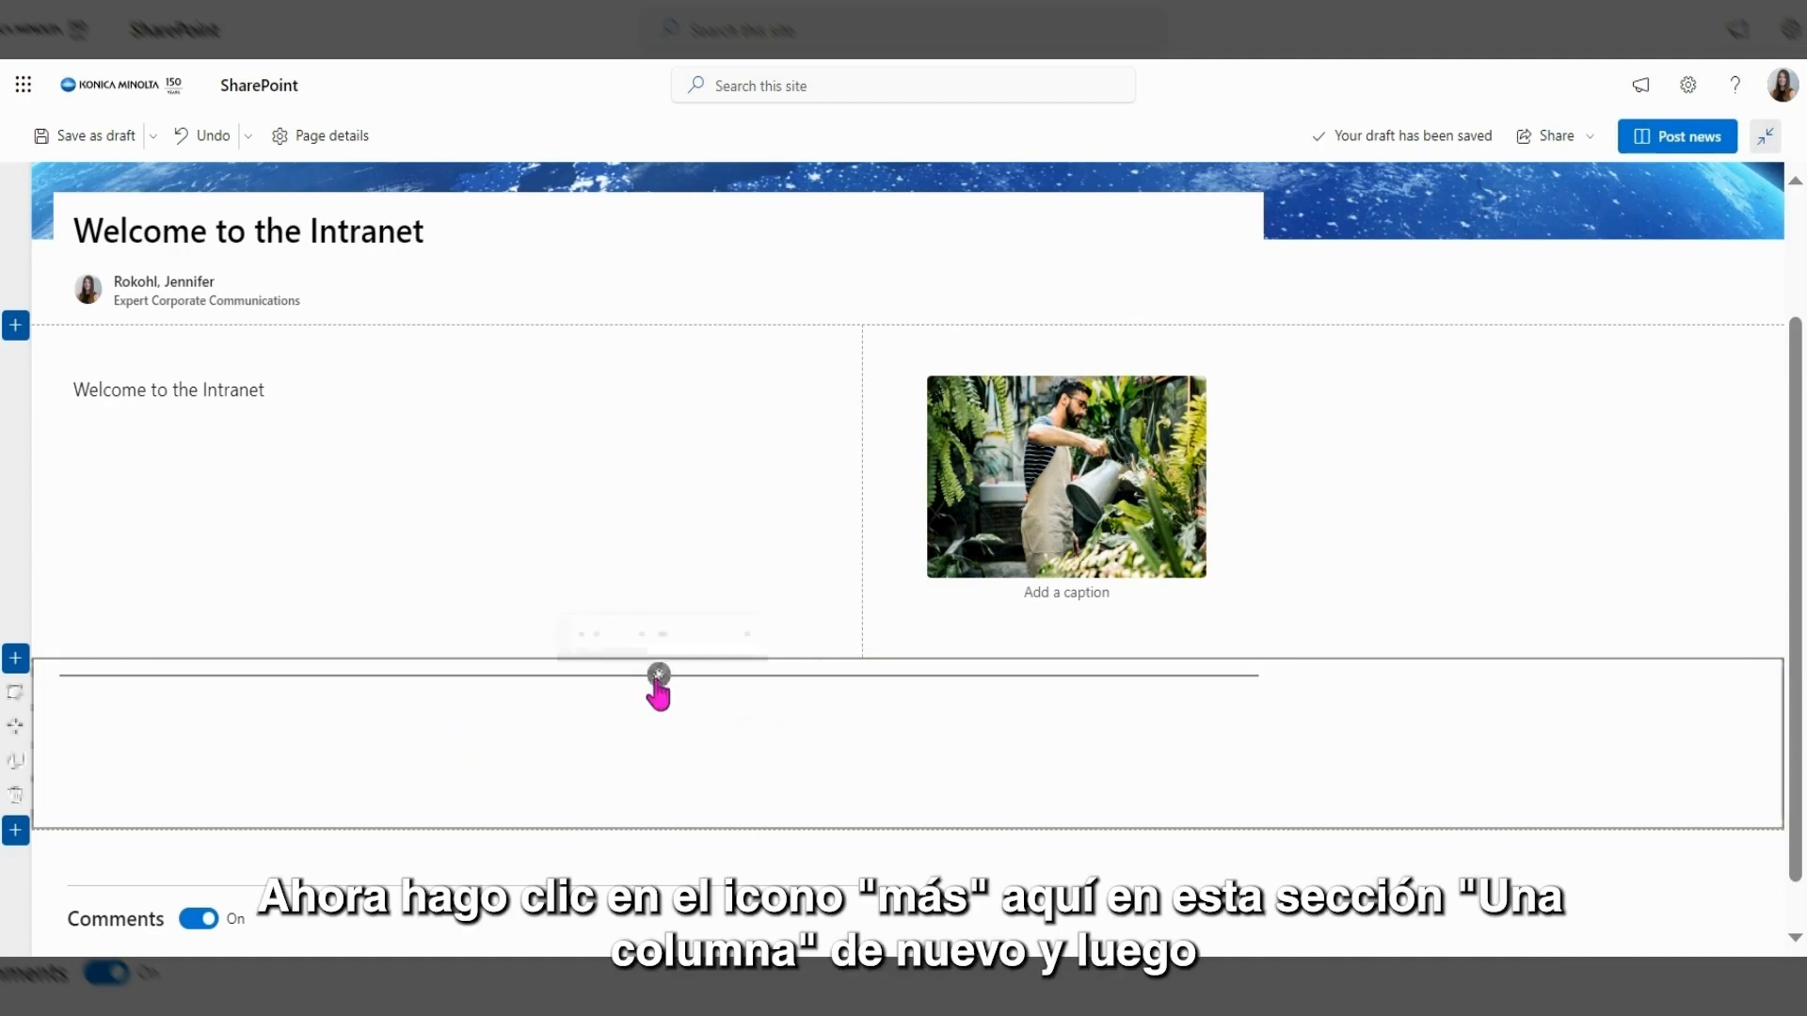
# Add a Stream web part to the empty one-column section.
pyautogui.click(657, 675)
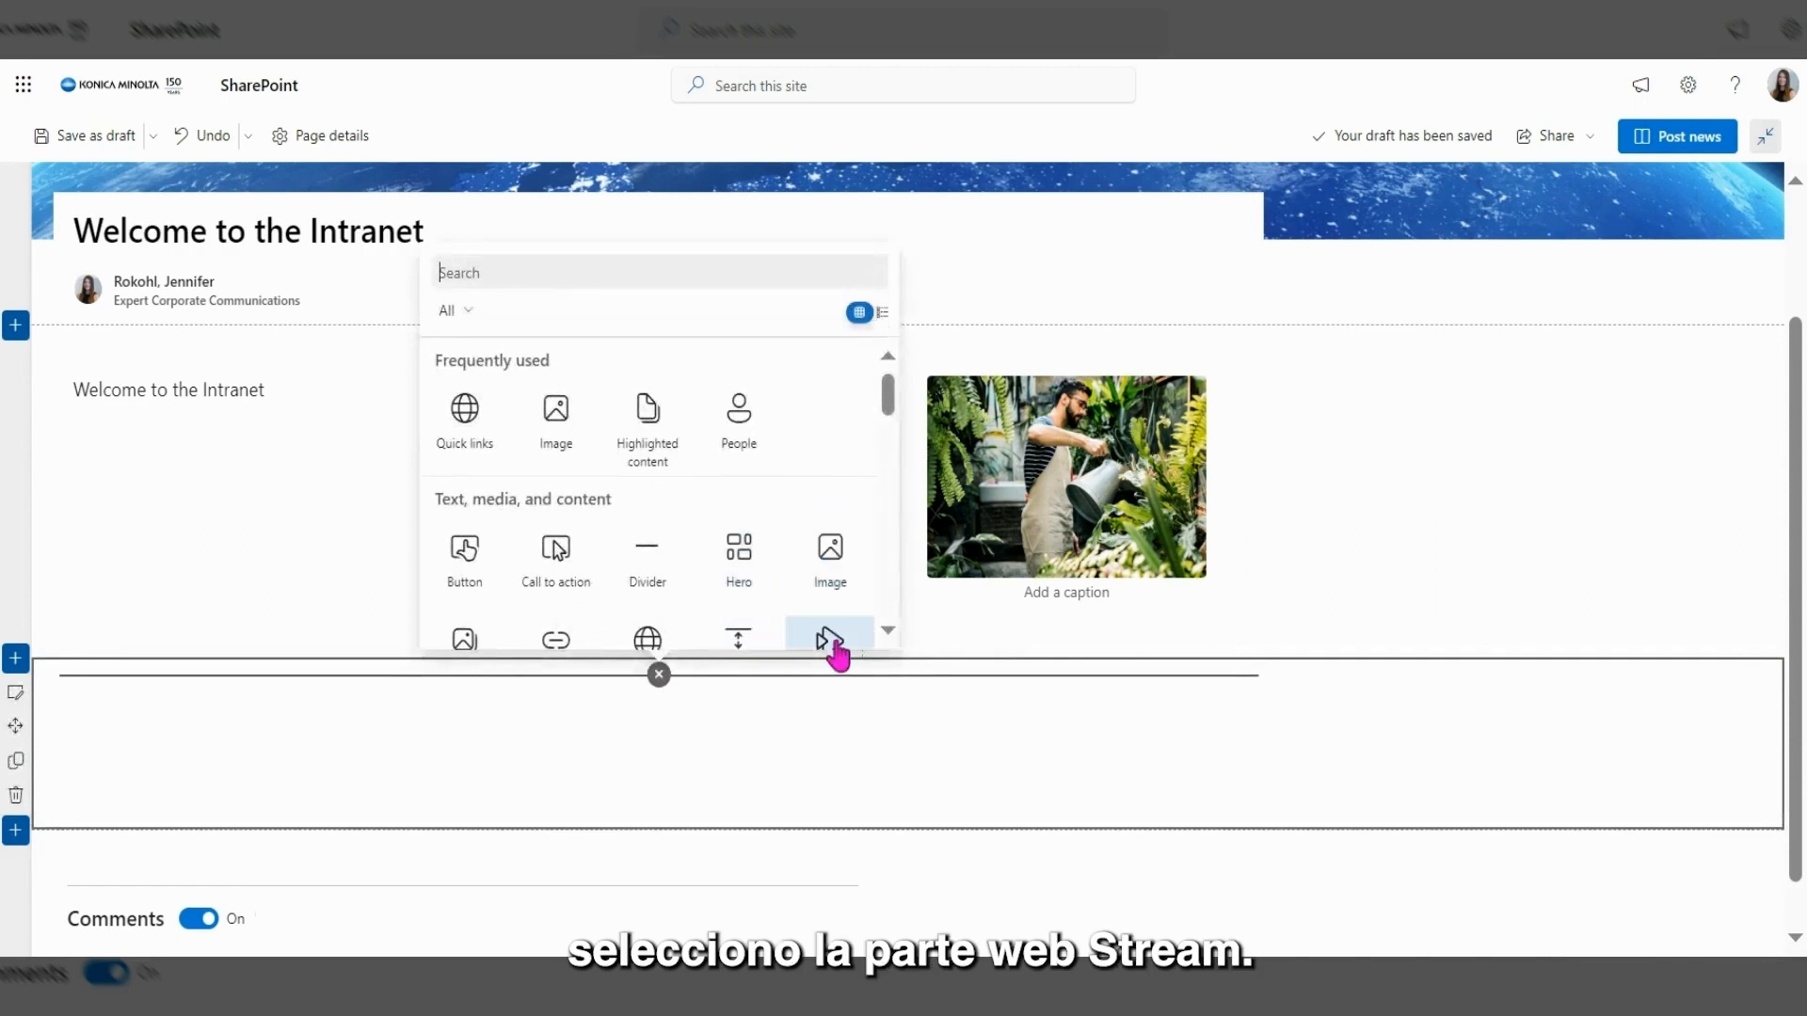
pyautogui.scroll(-2, 820, 541)
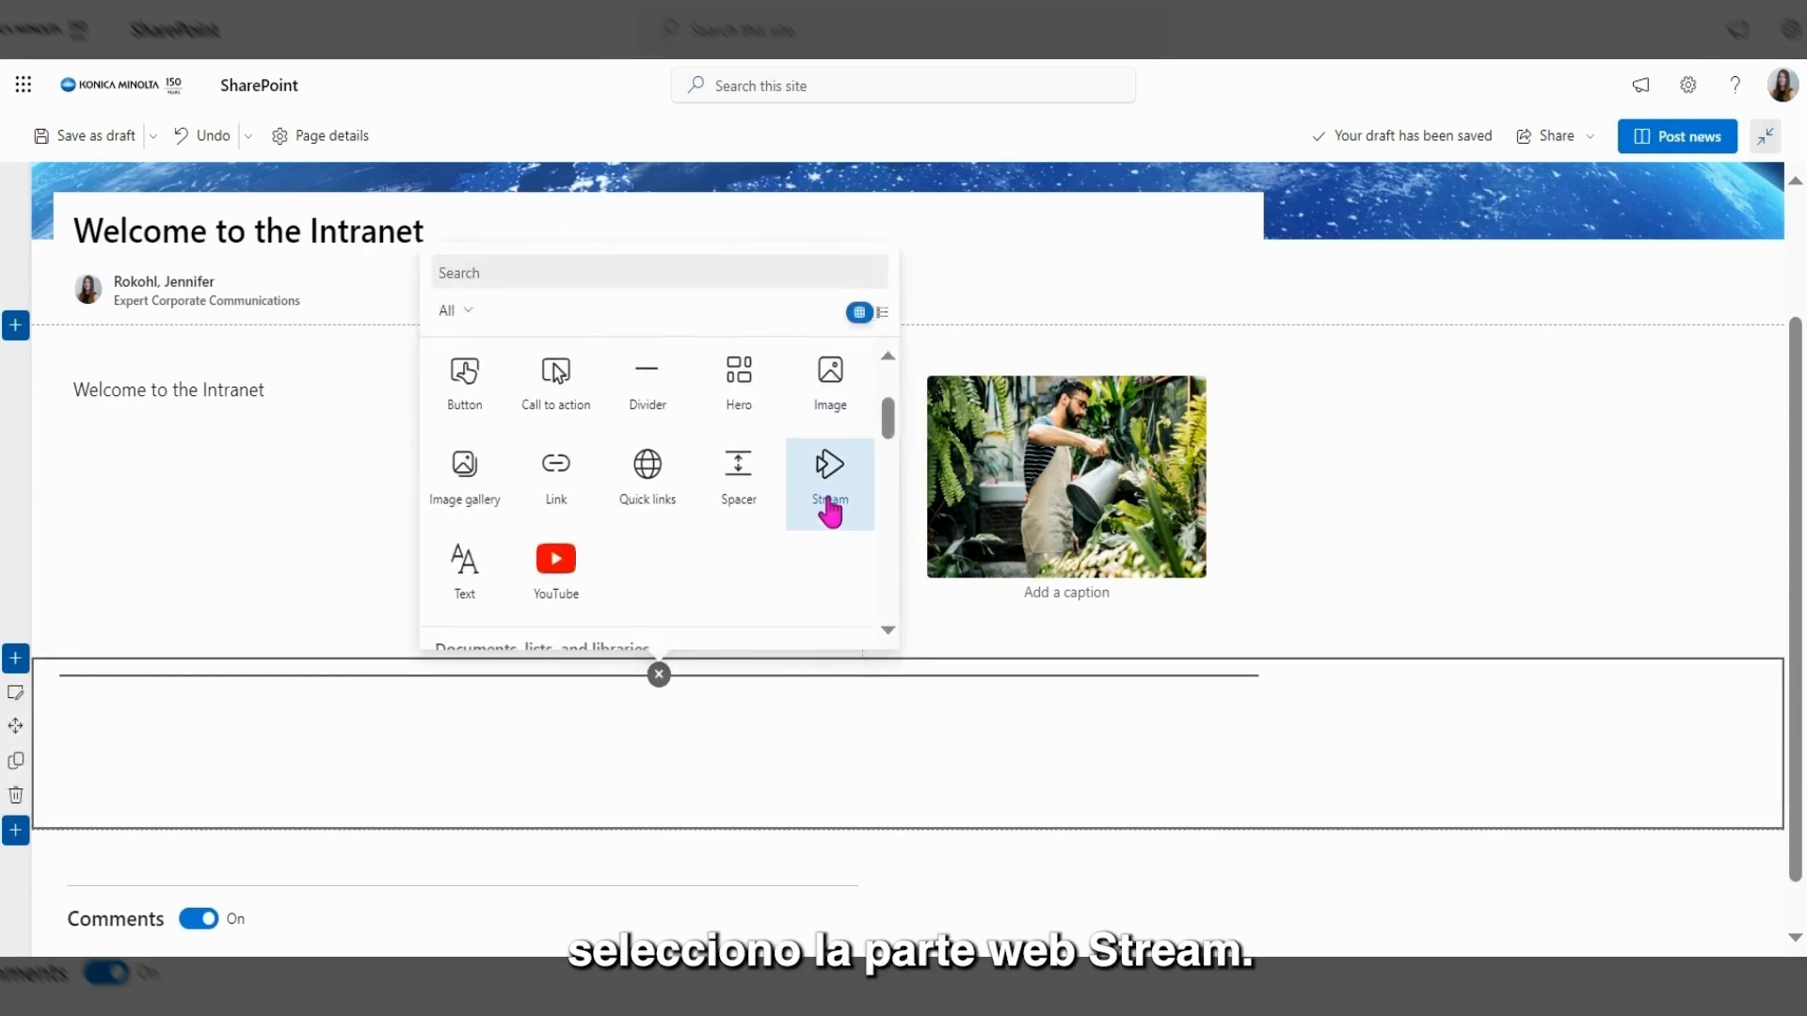
pyautogui.click(829, 508)
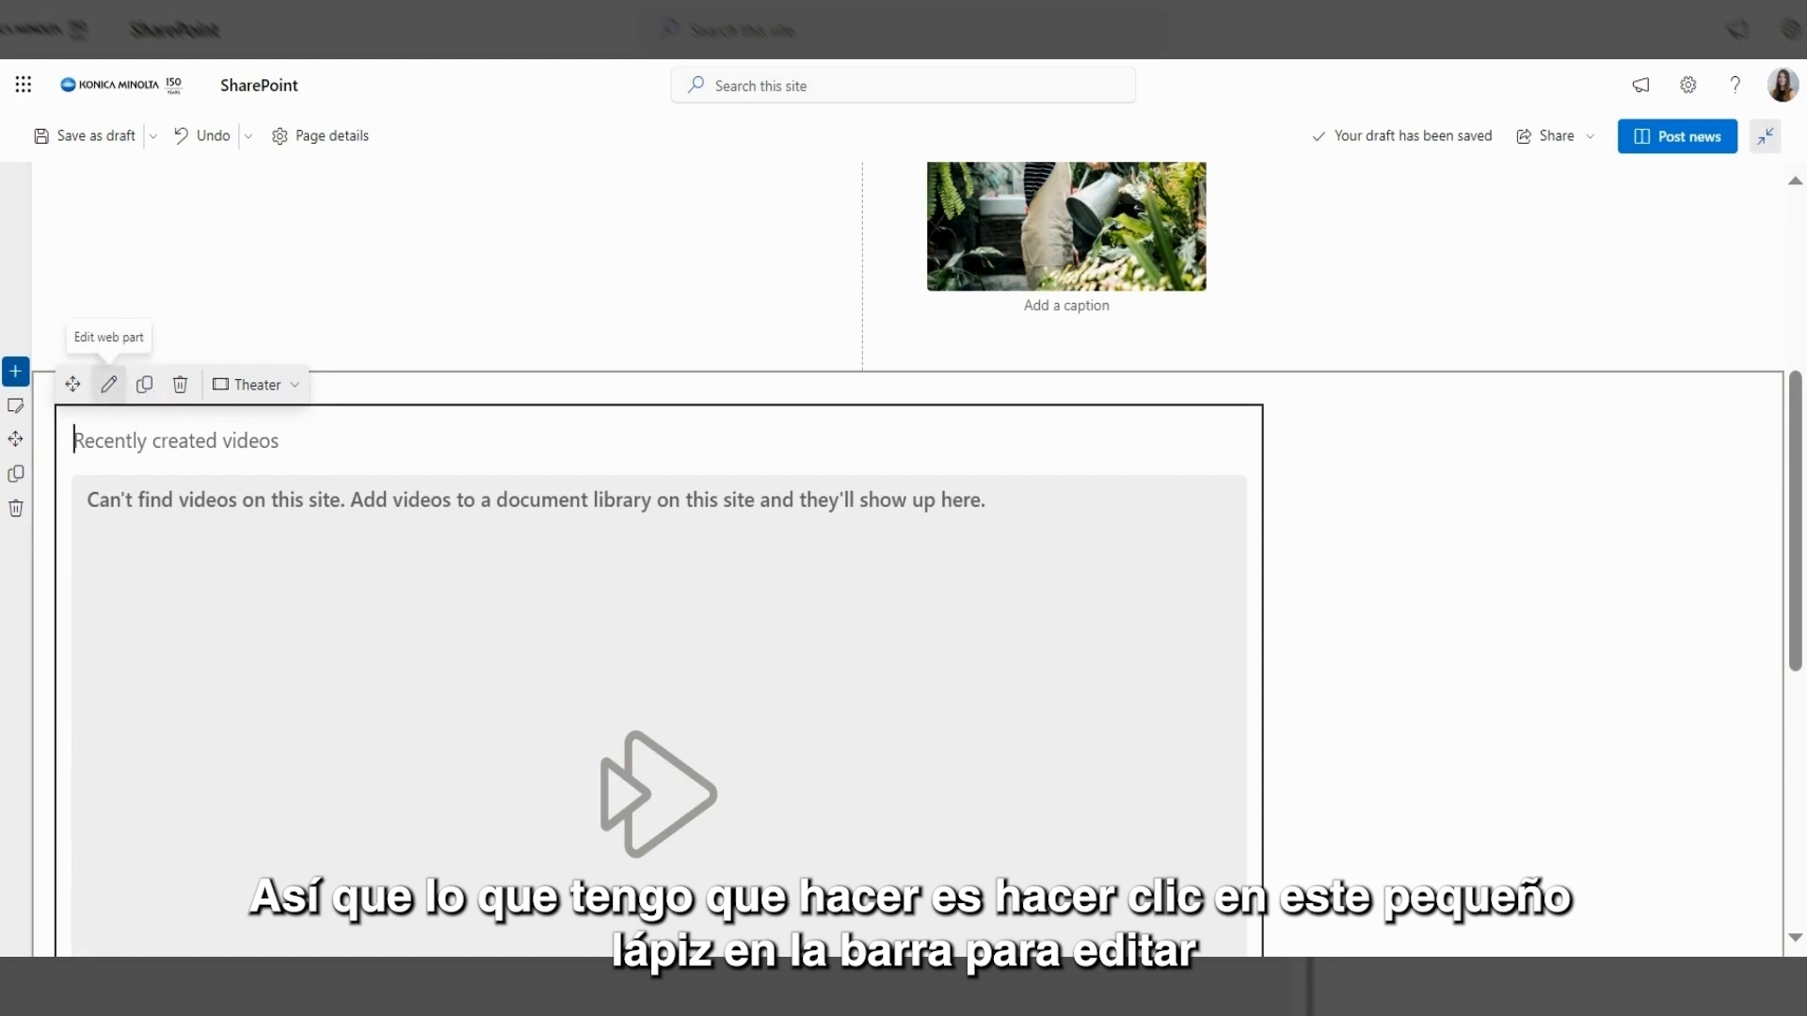
# Set the Stream part to Single video and embed 'How to create content in SharePoint Online' from its pasted link.
pyautogui.click(109, 388)
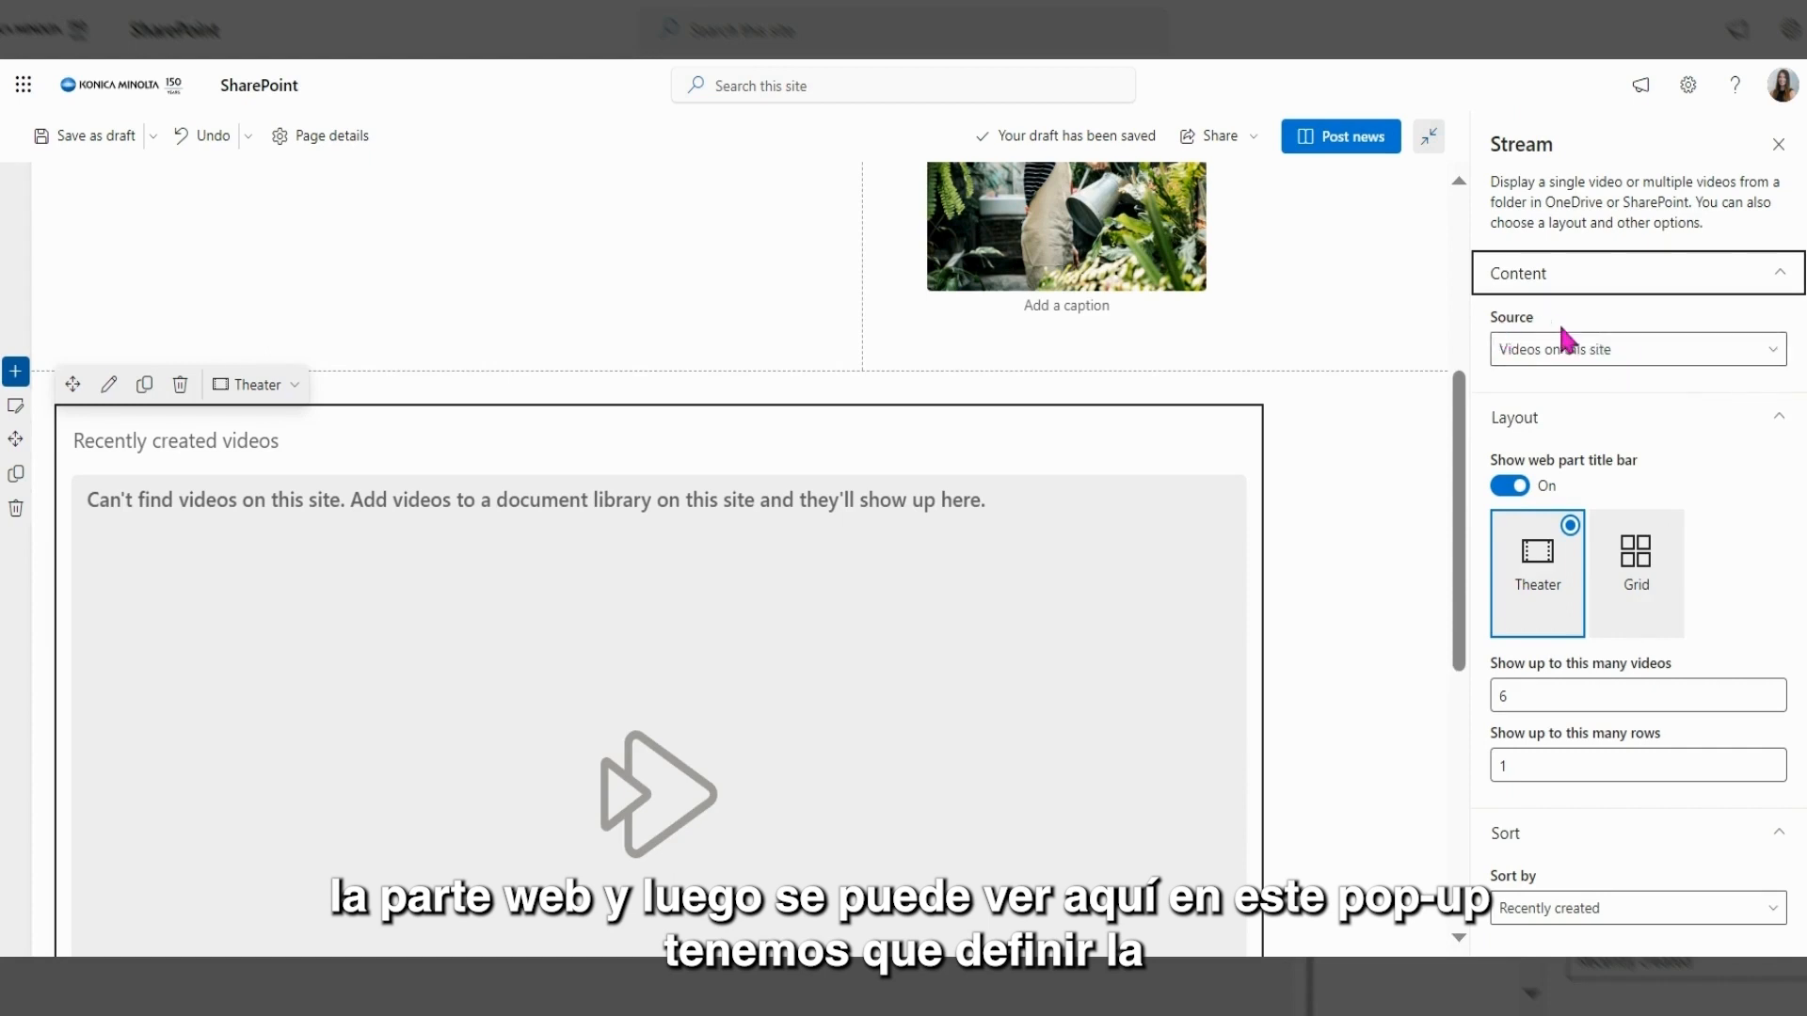
pyautogui.click(1779, 362)
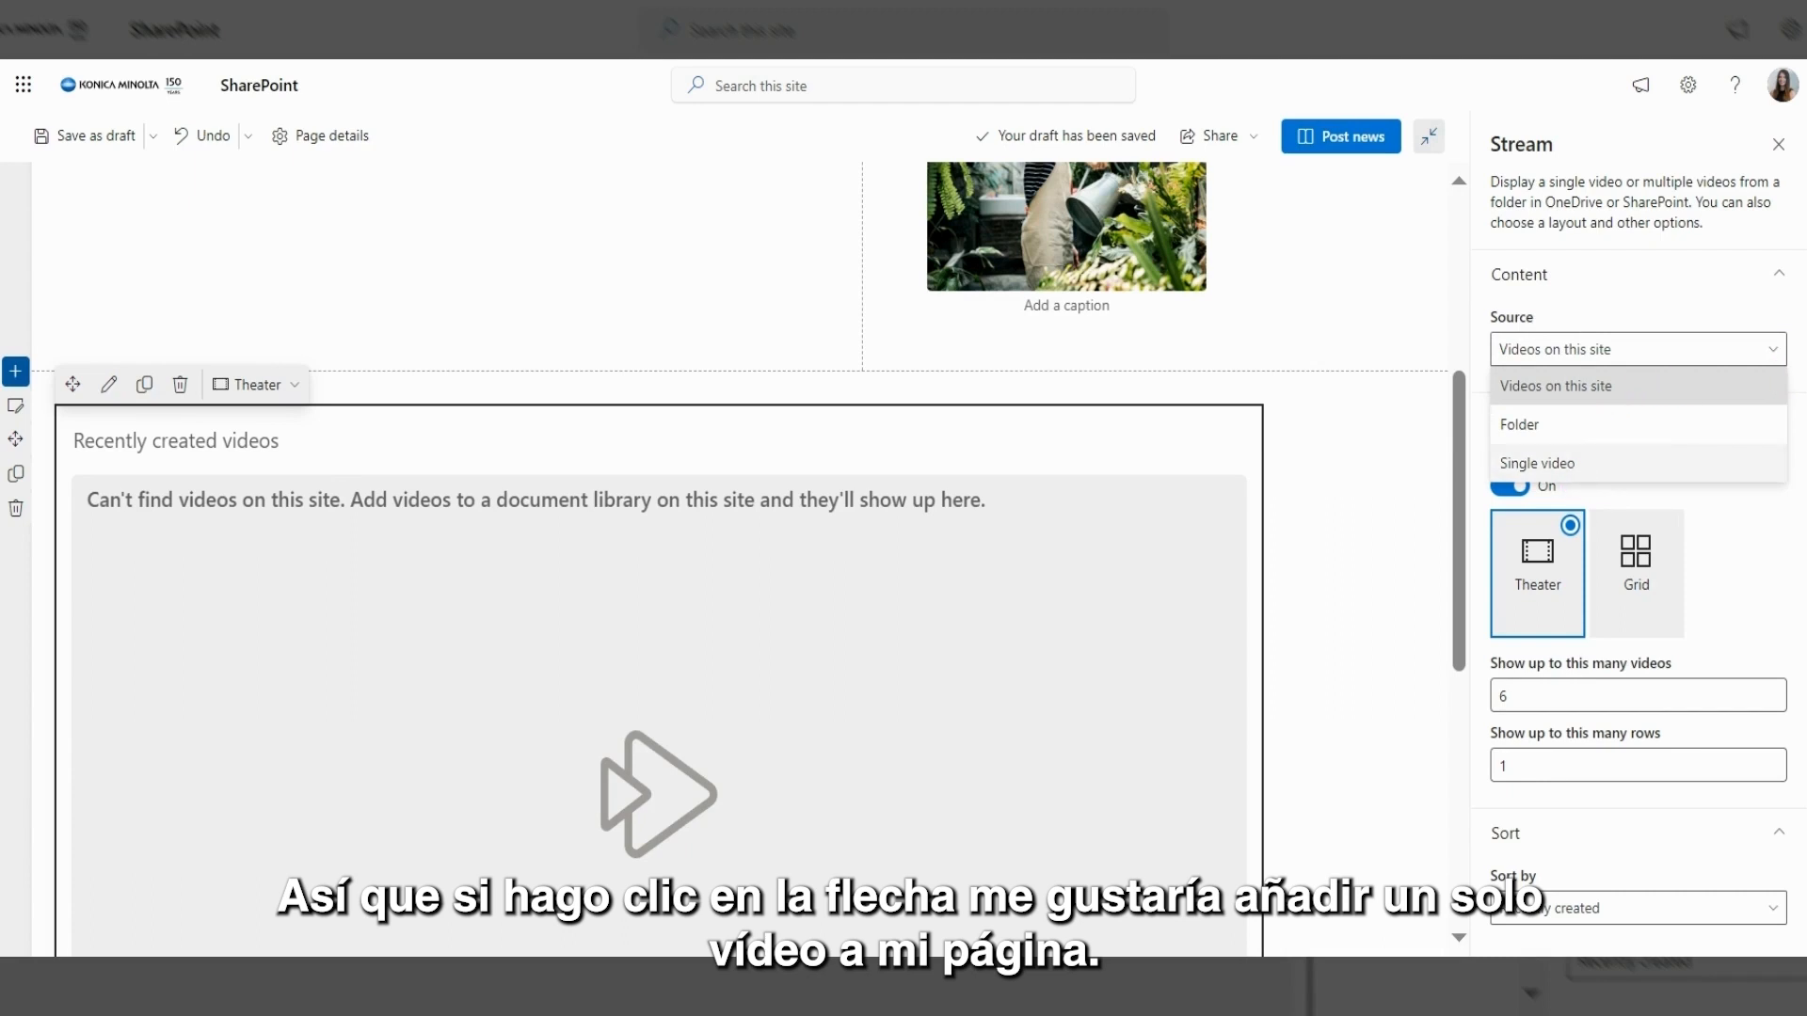
pyautogui.click(1573, 469)
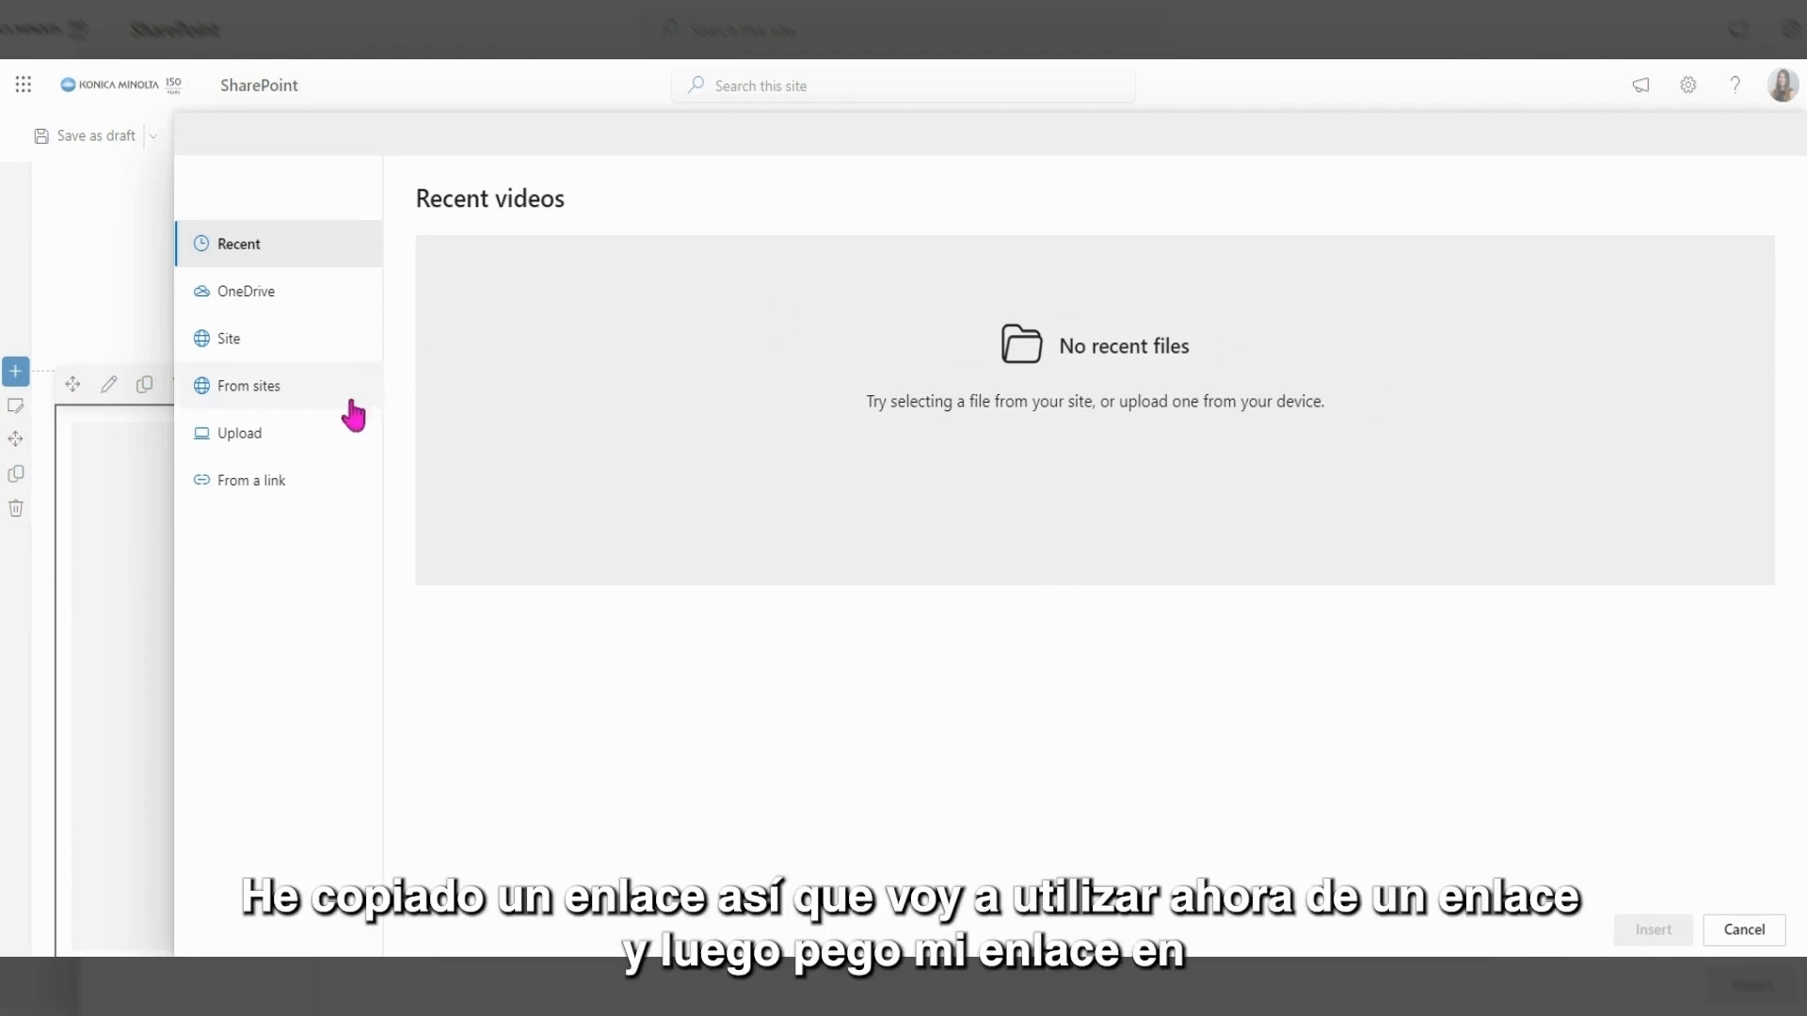
pyautogui.click(276, 486)
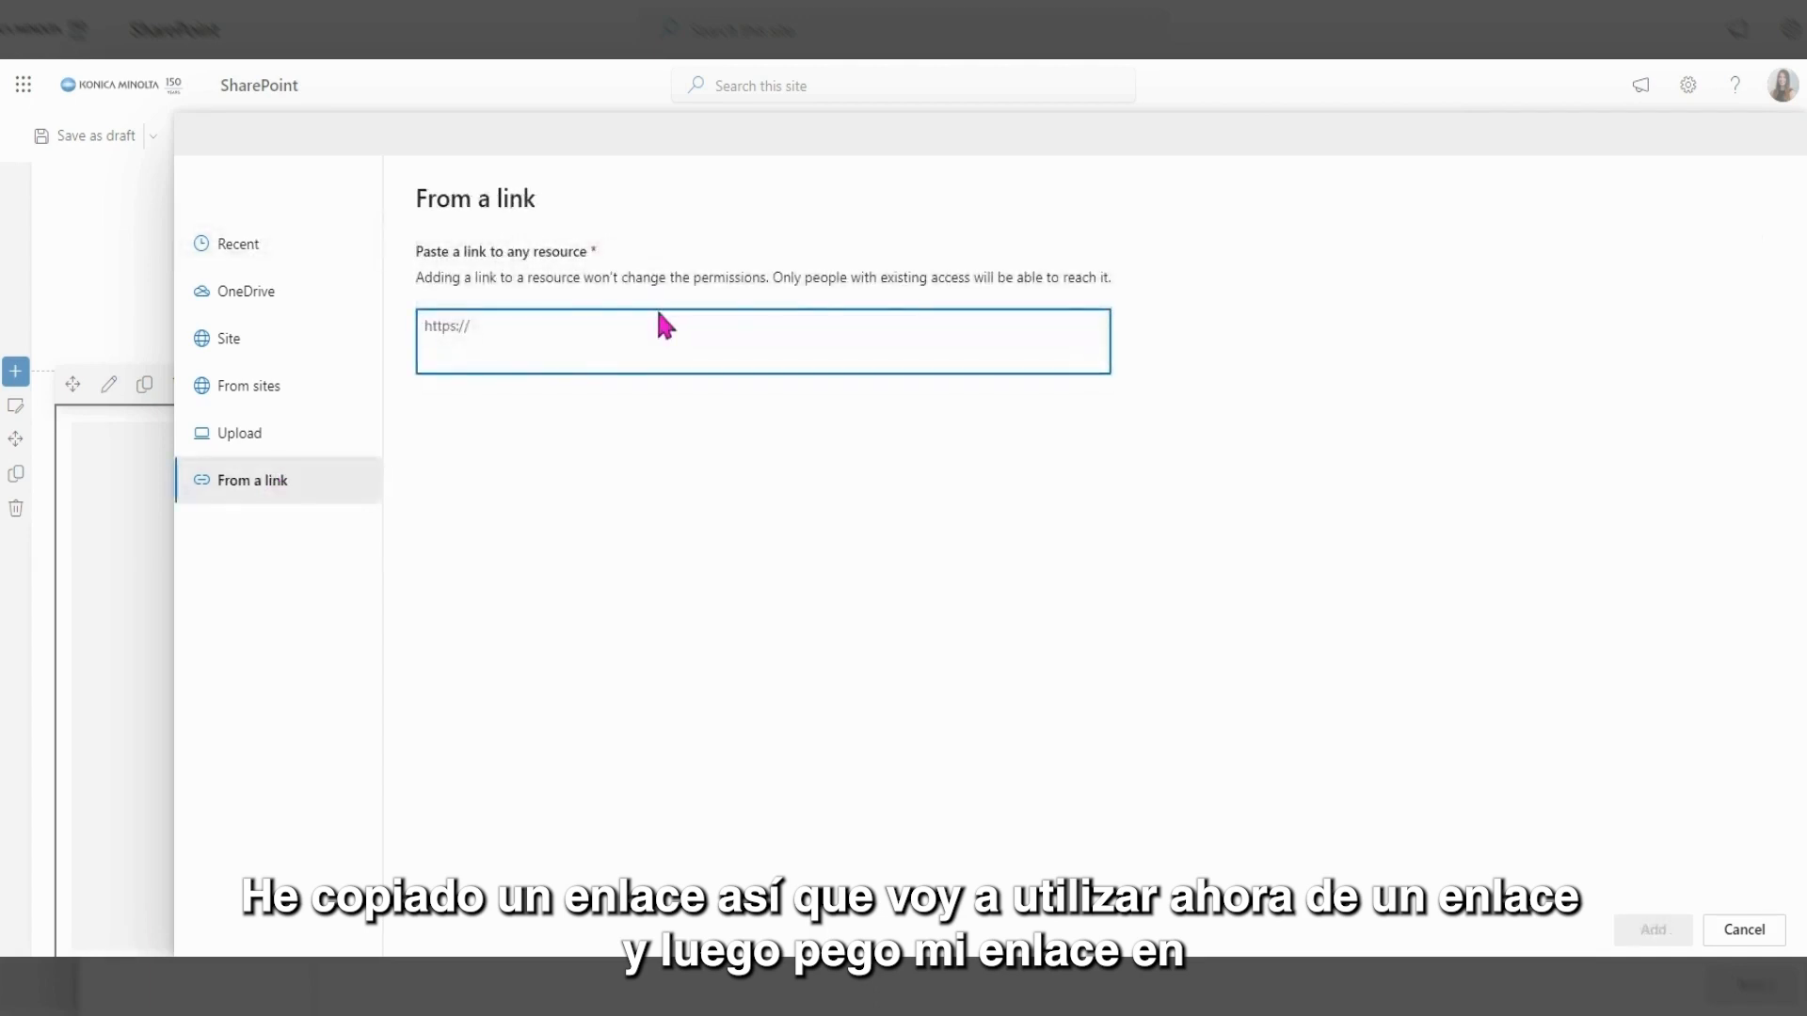
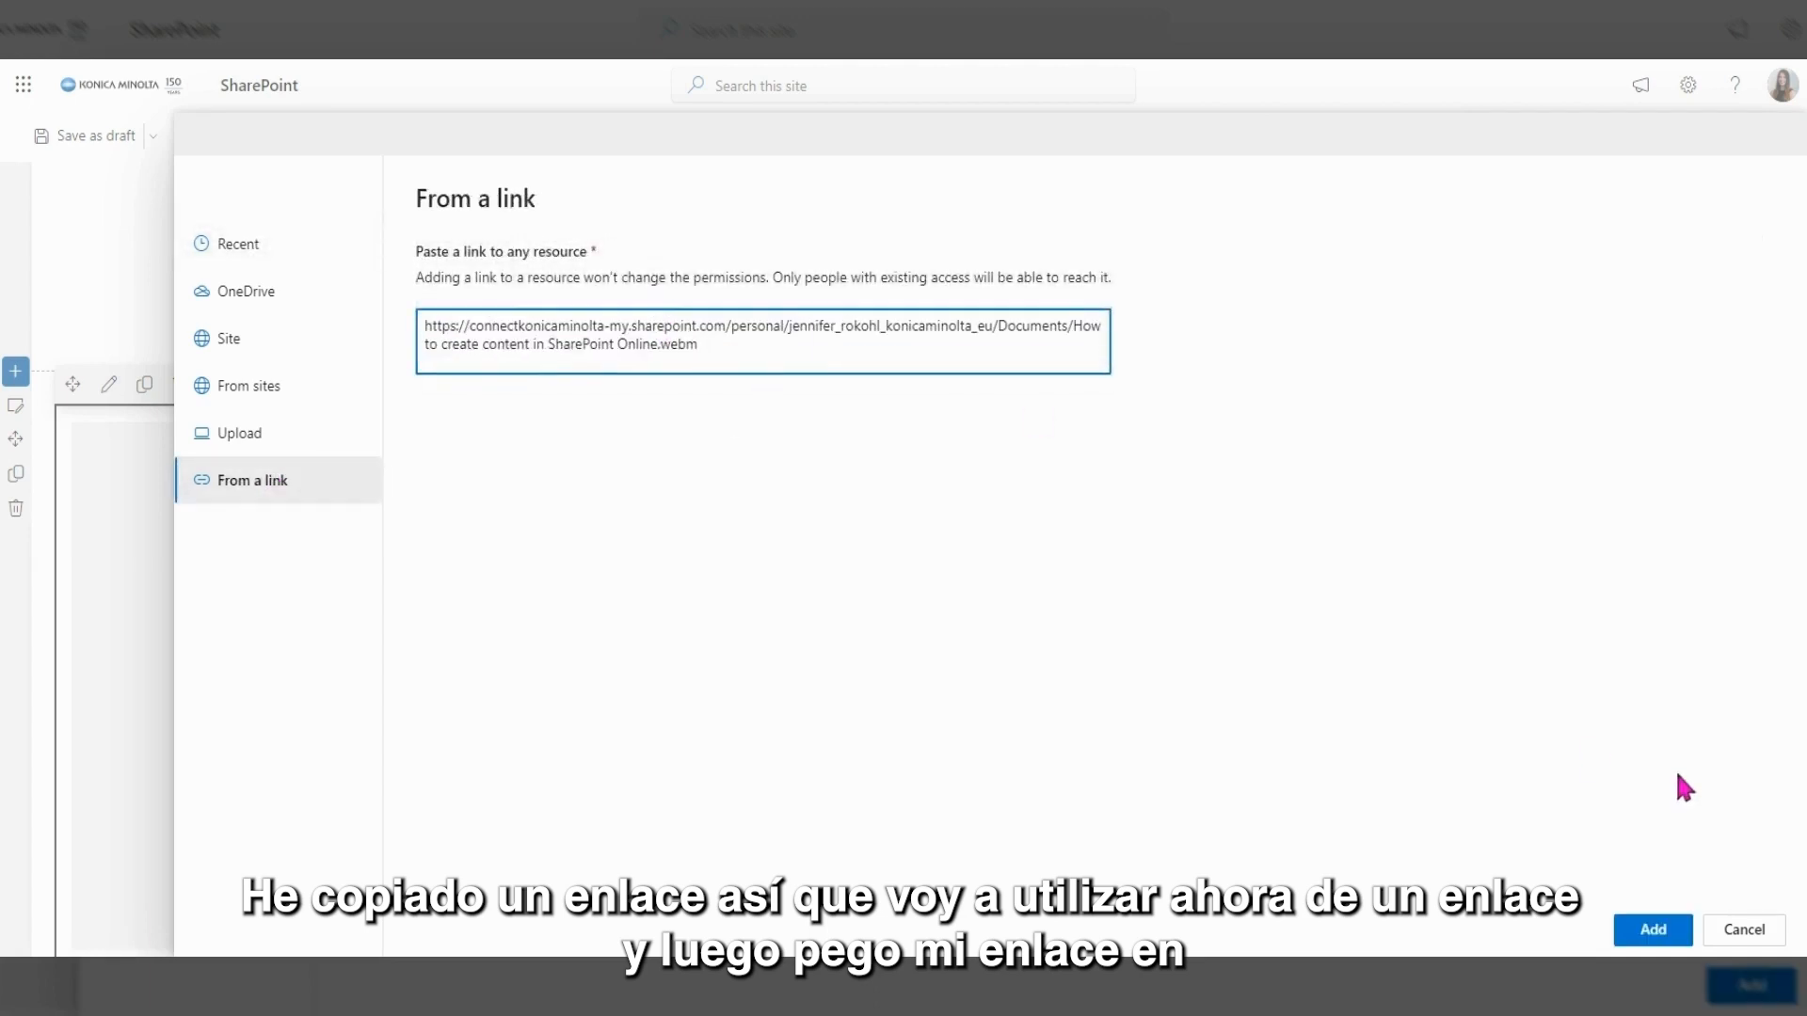
pyautogui.click(1653, 929)
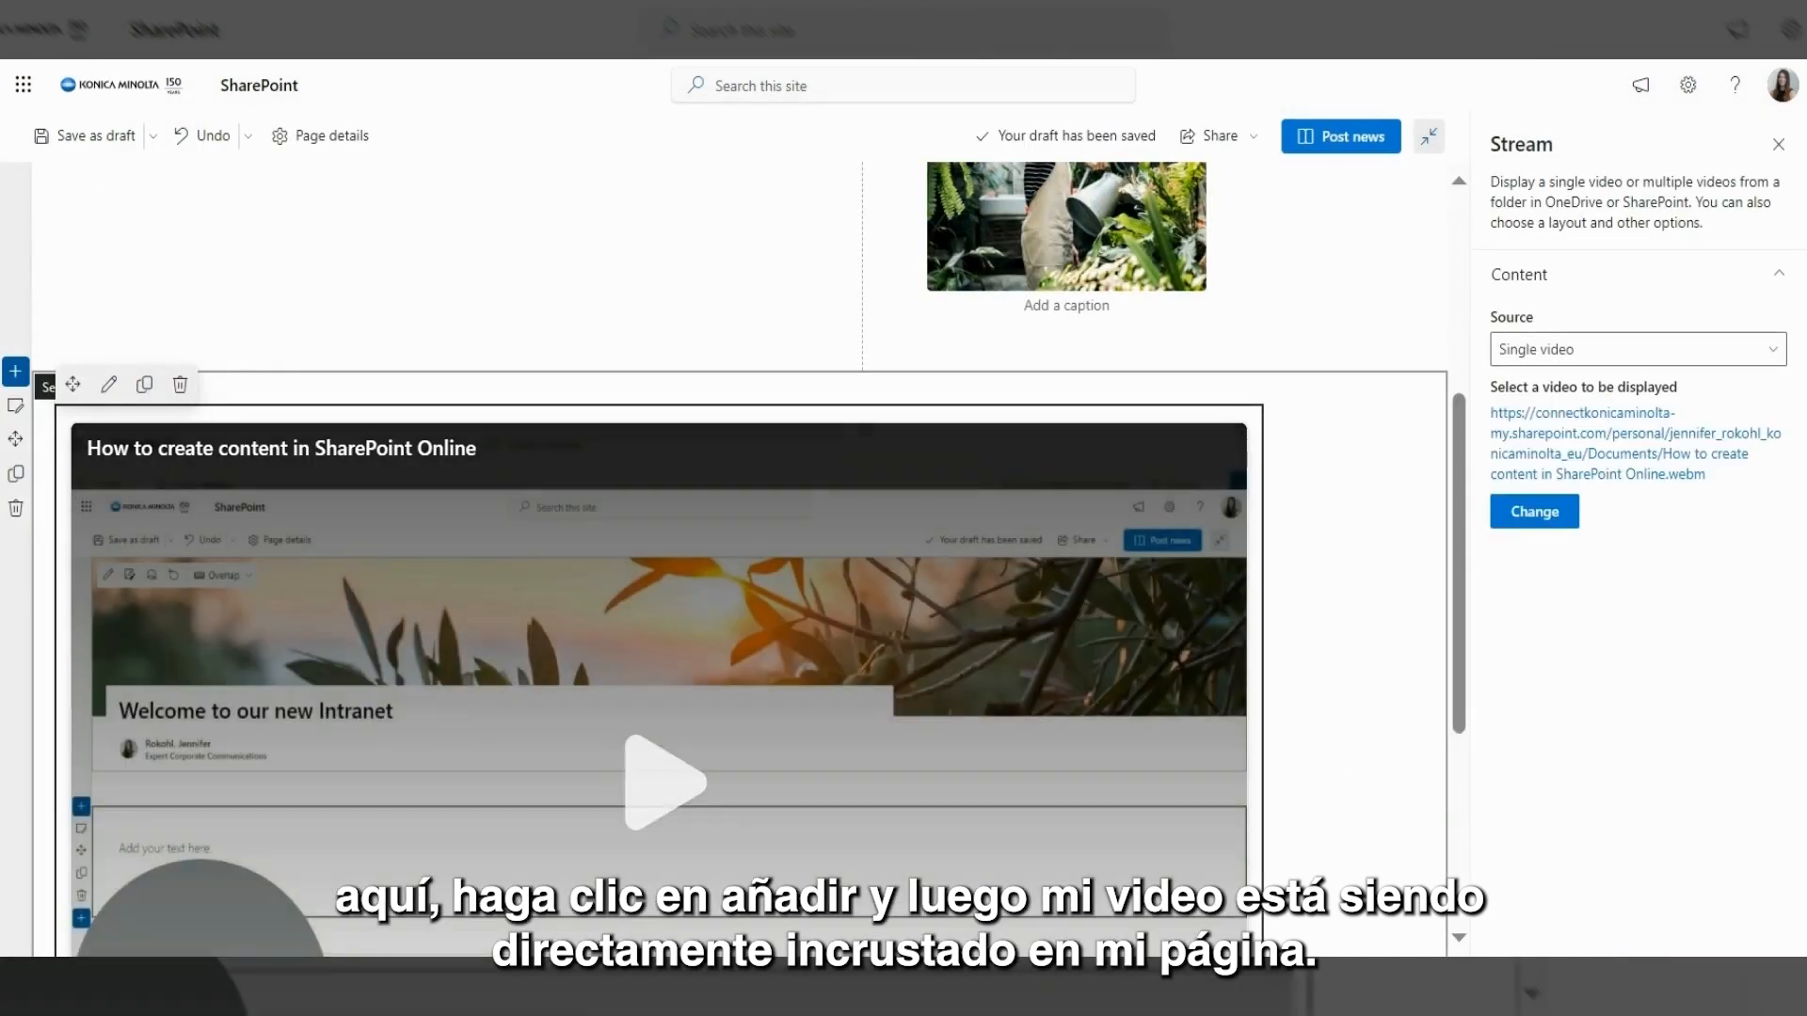
# Close the Stream settings pane and deselect the embedded video part.
pyautogui.click(1779, 144)
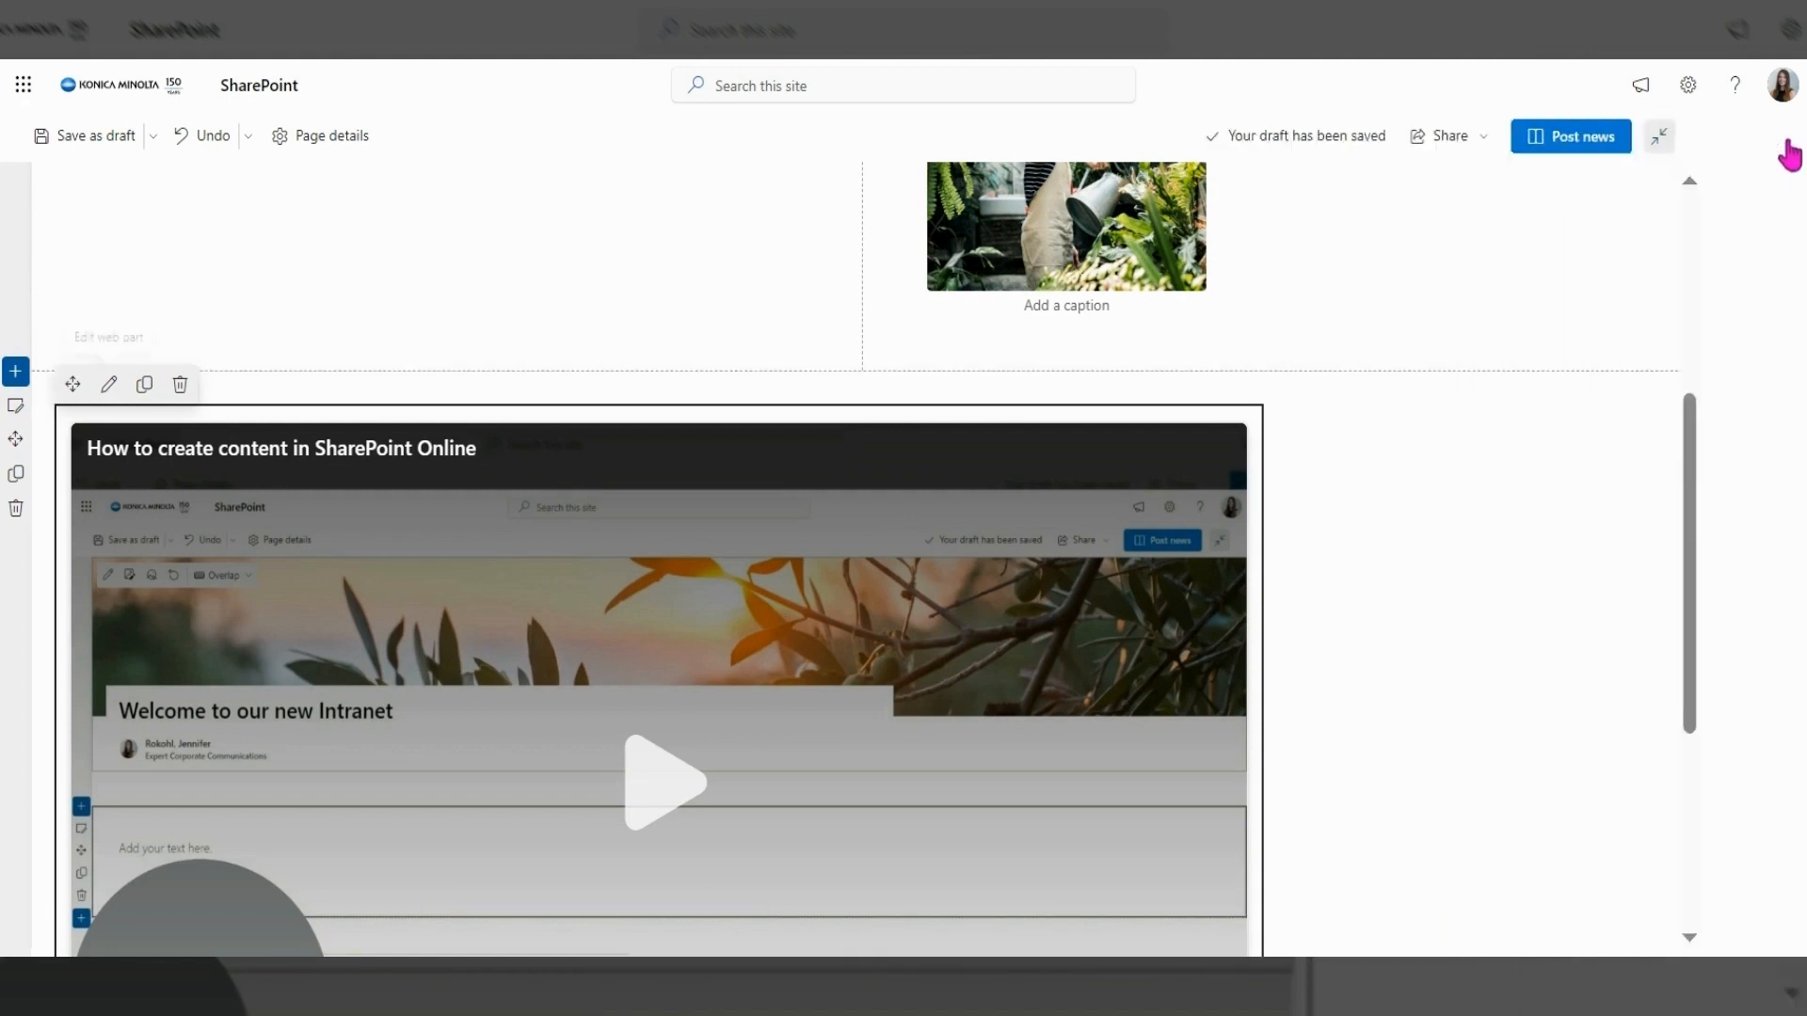
pyautogui.click(1347, 309)
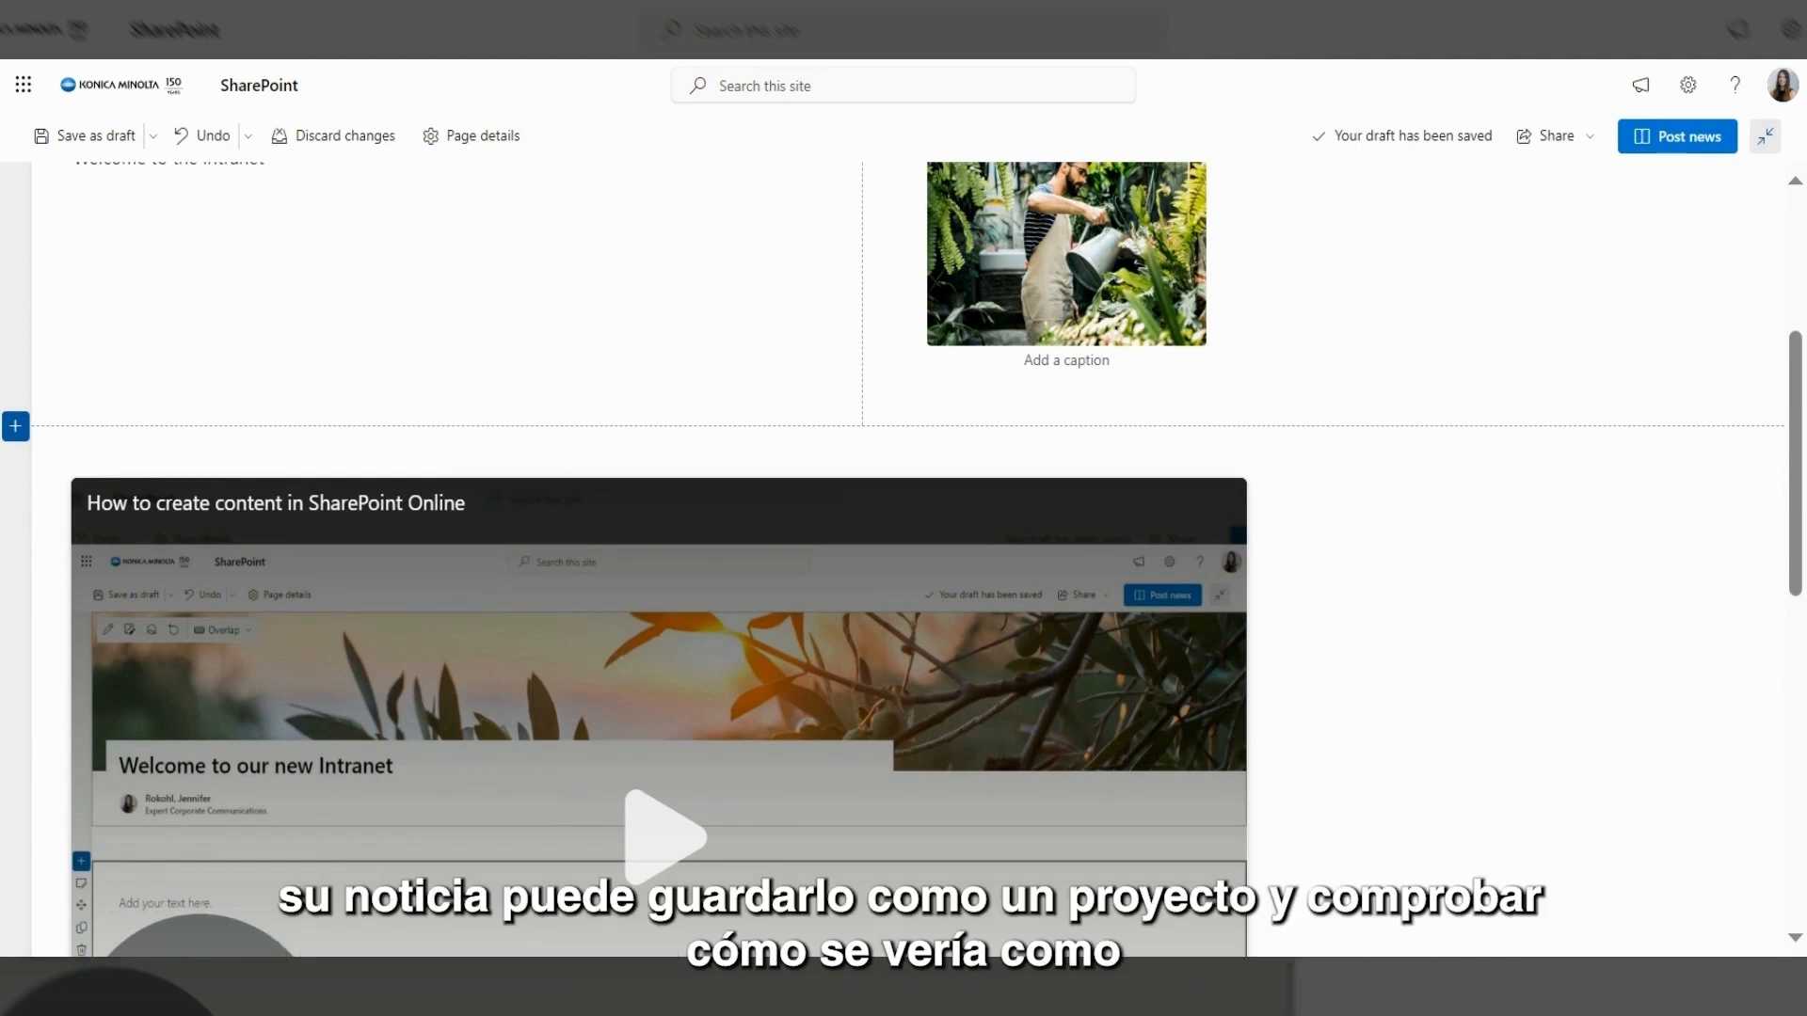
# Save the news post as a draft and scroll through its banner, text, photo and video.
pyautogui.click(111, 141)
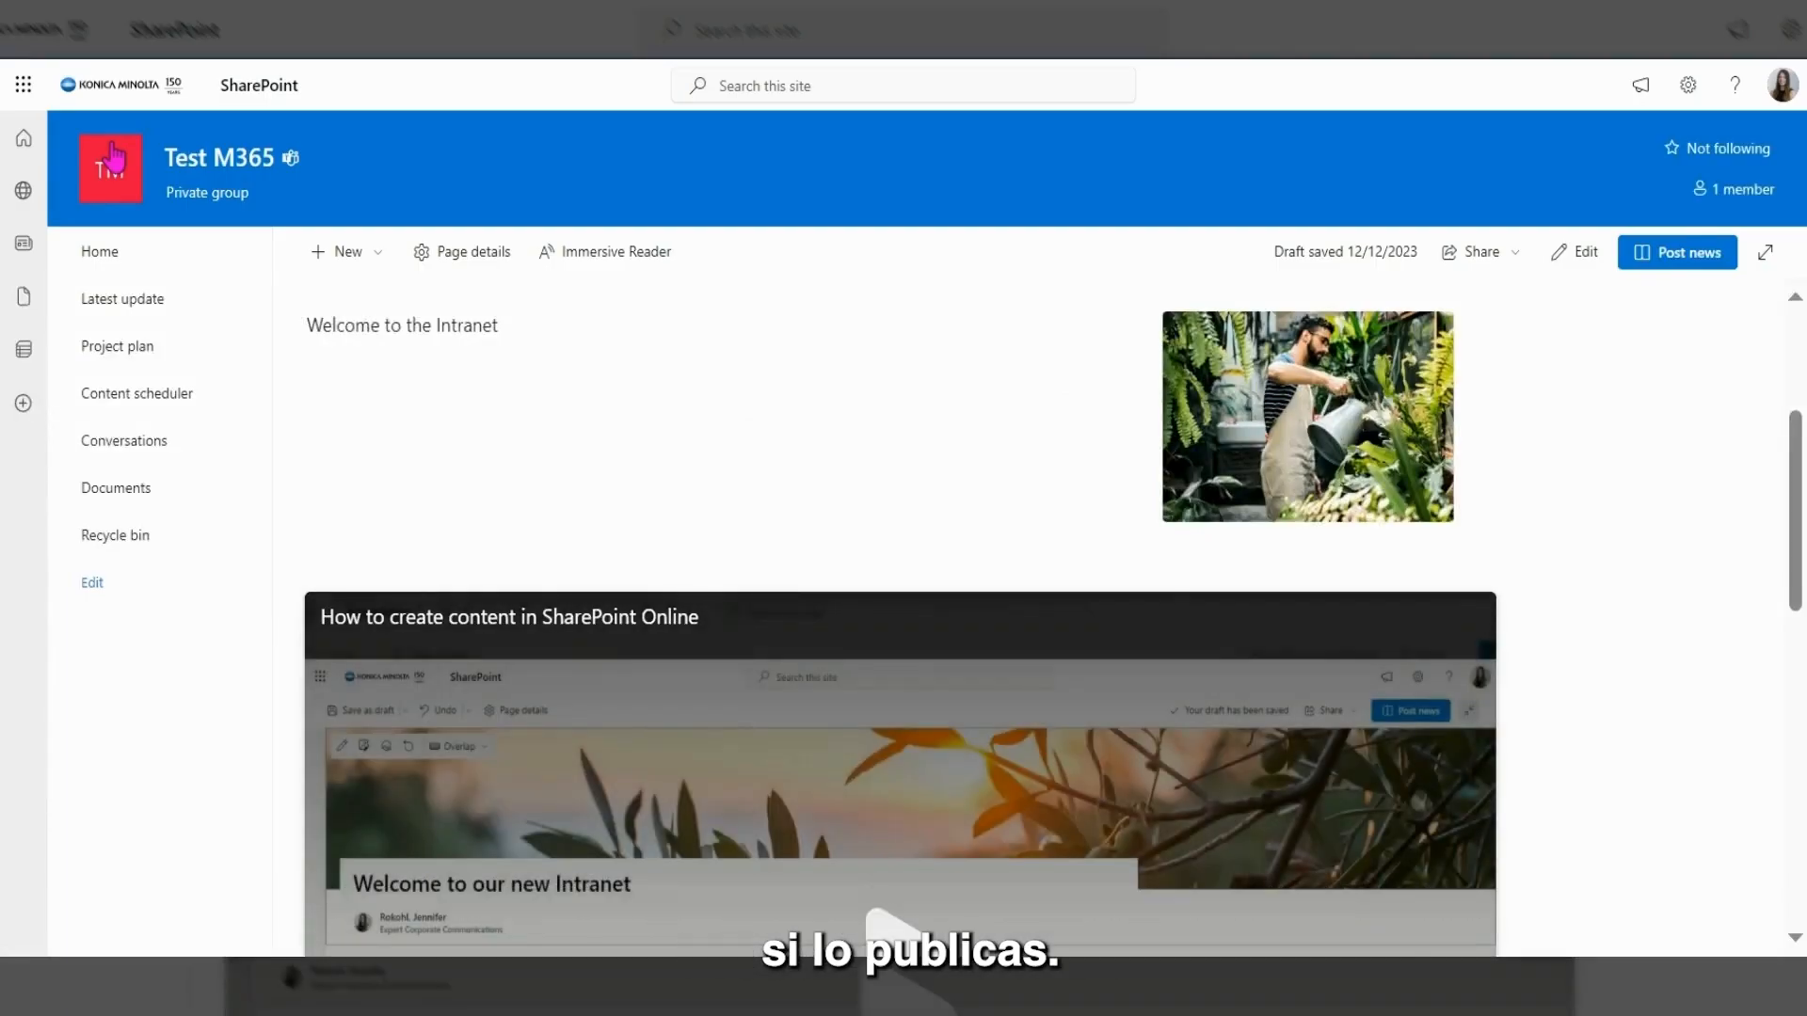
pyautogui.scroll(4, 784, 555)
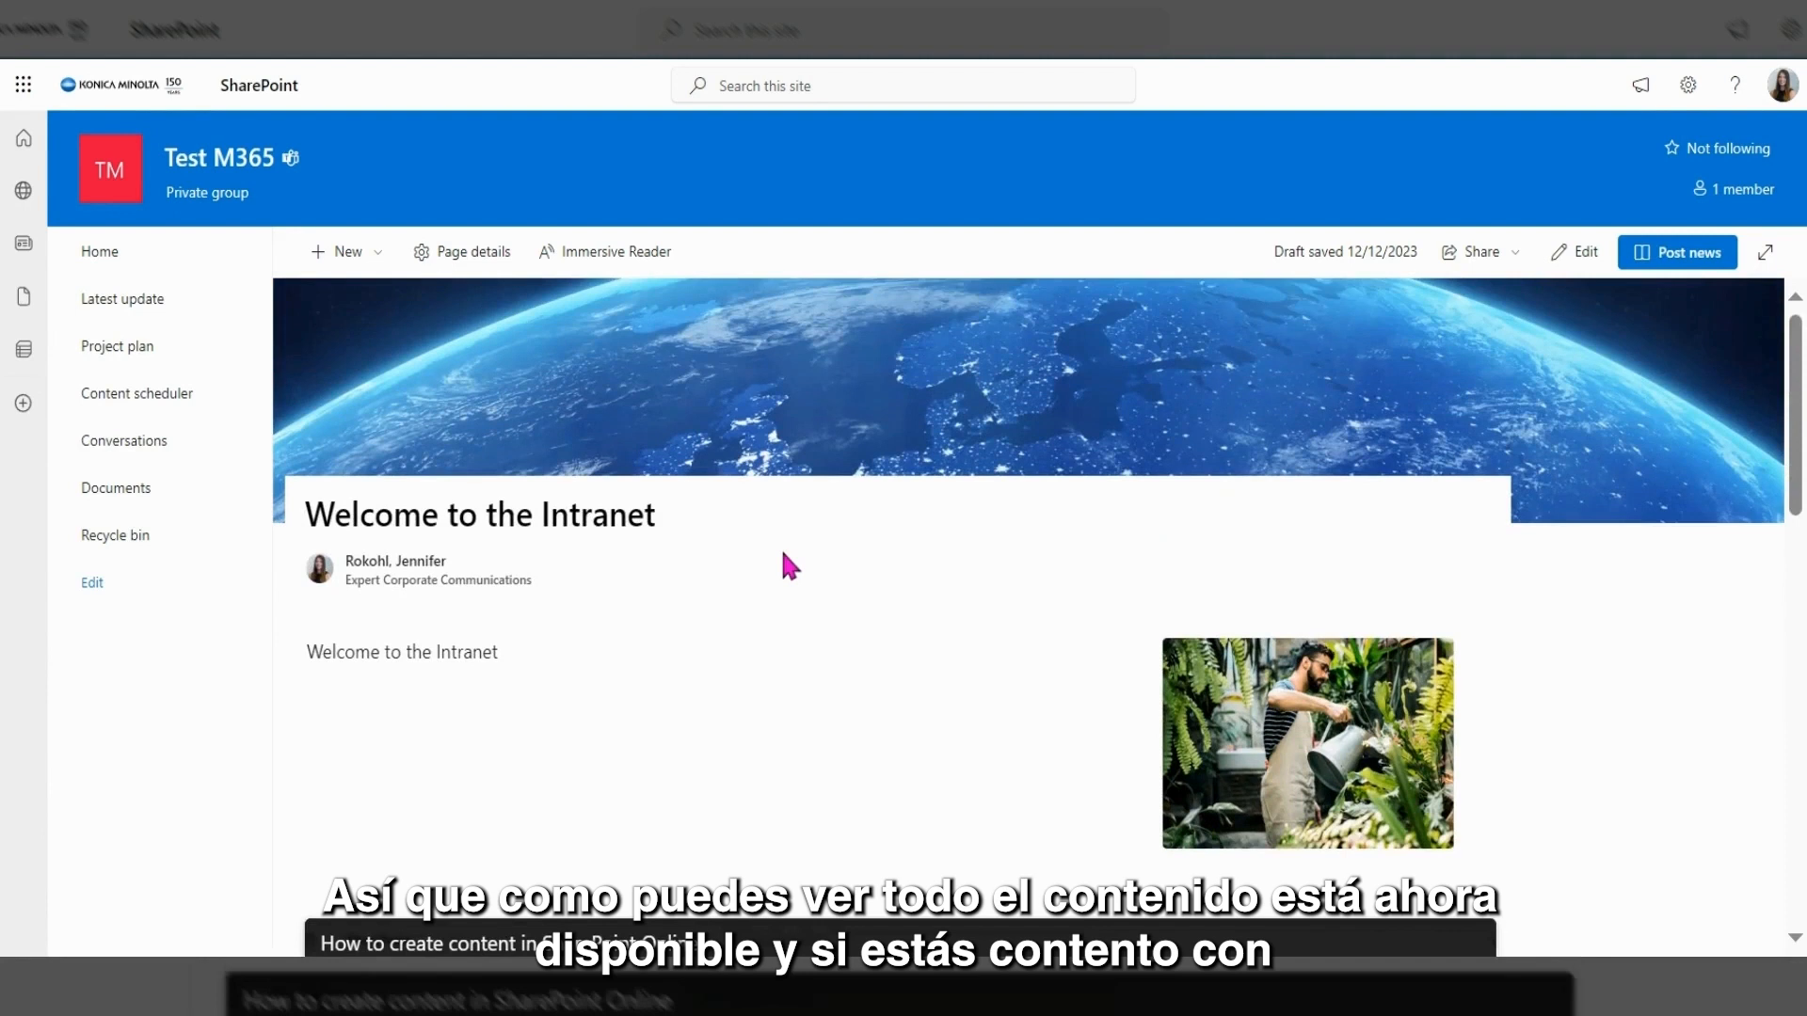
pyautogui.scroll(-3, 1029, 612)
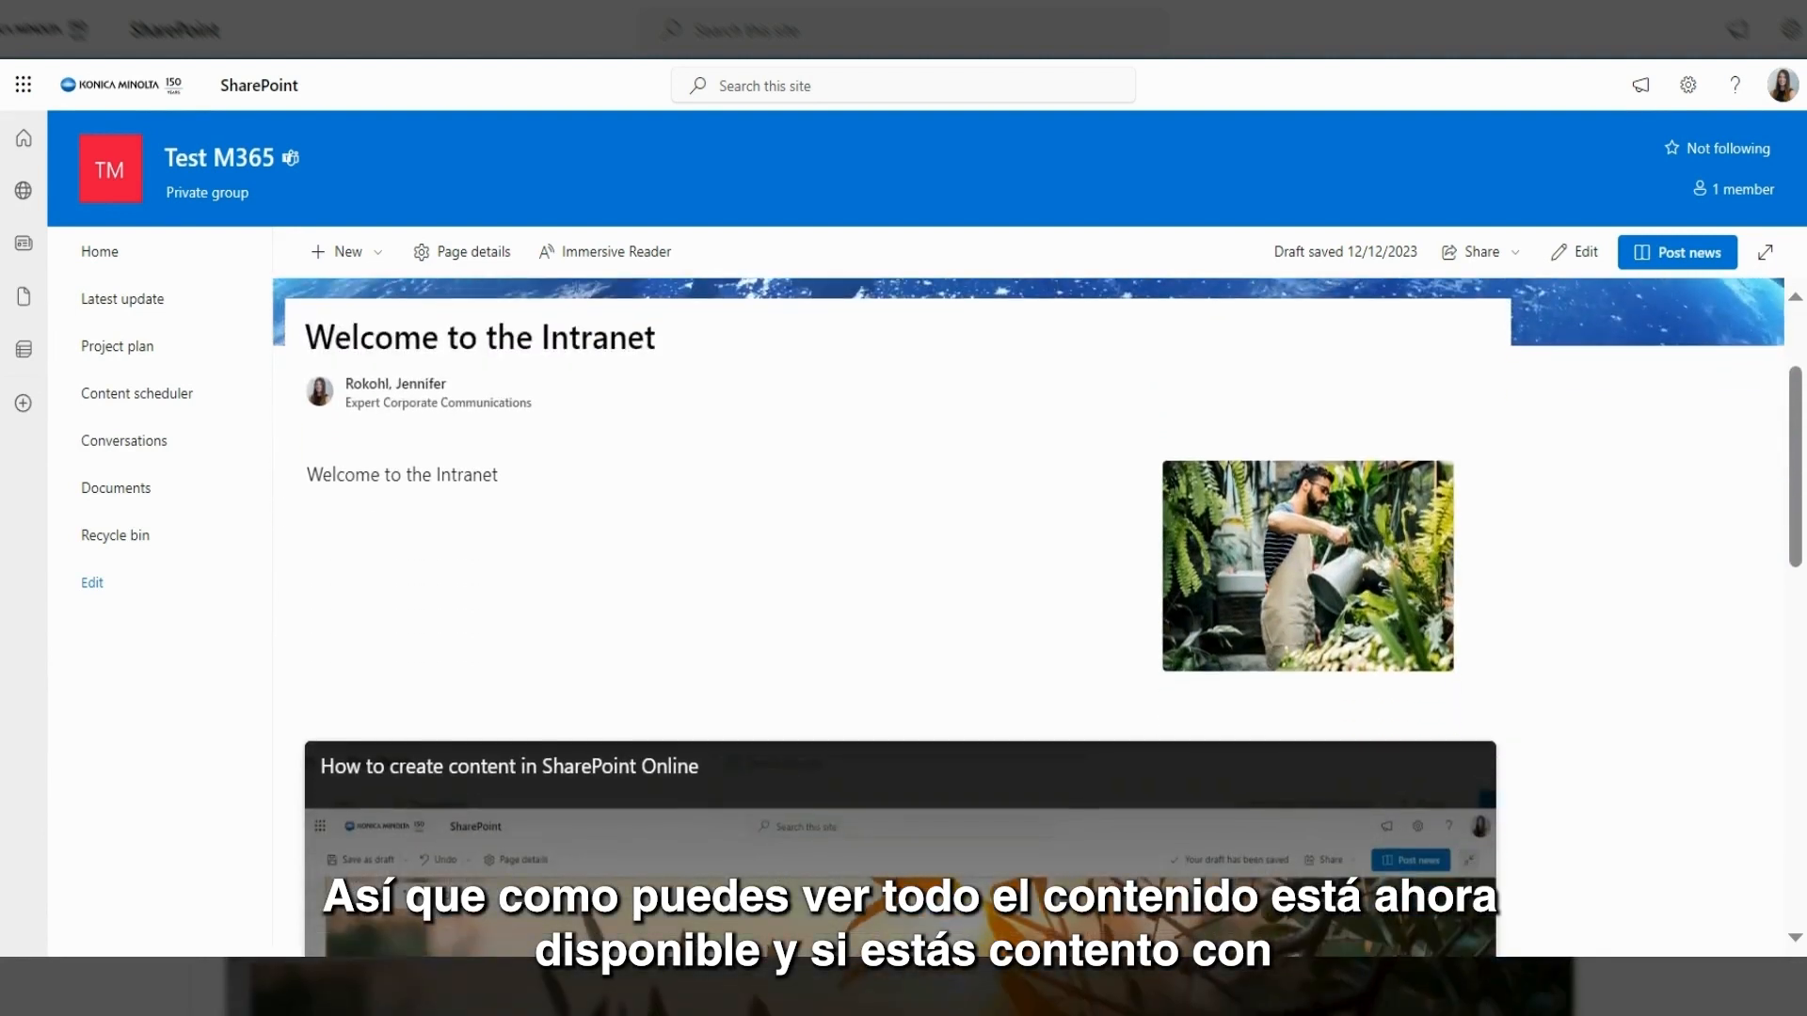
pyautogui.scroll(3, 1029, 612)
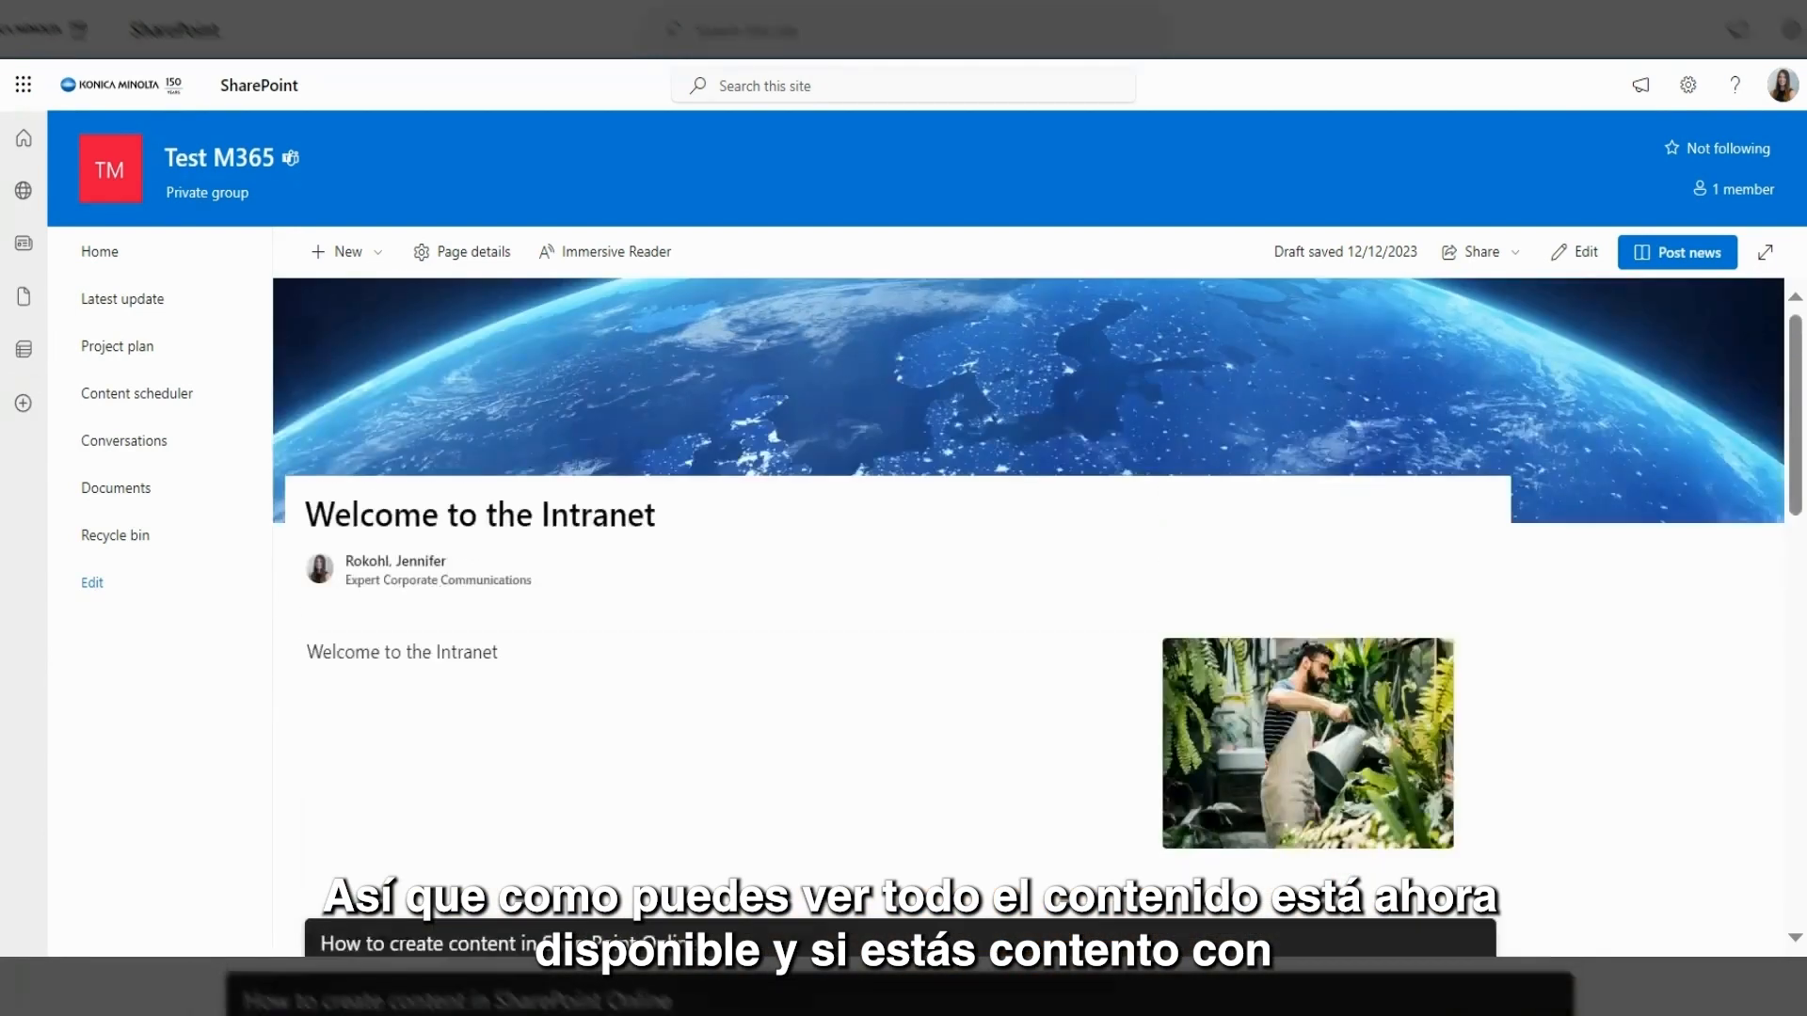
# Publish the 'Welcome to the Intranet' post and go to the site's Home page.
pyautogui.click(1672, 264)
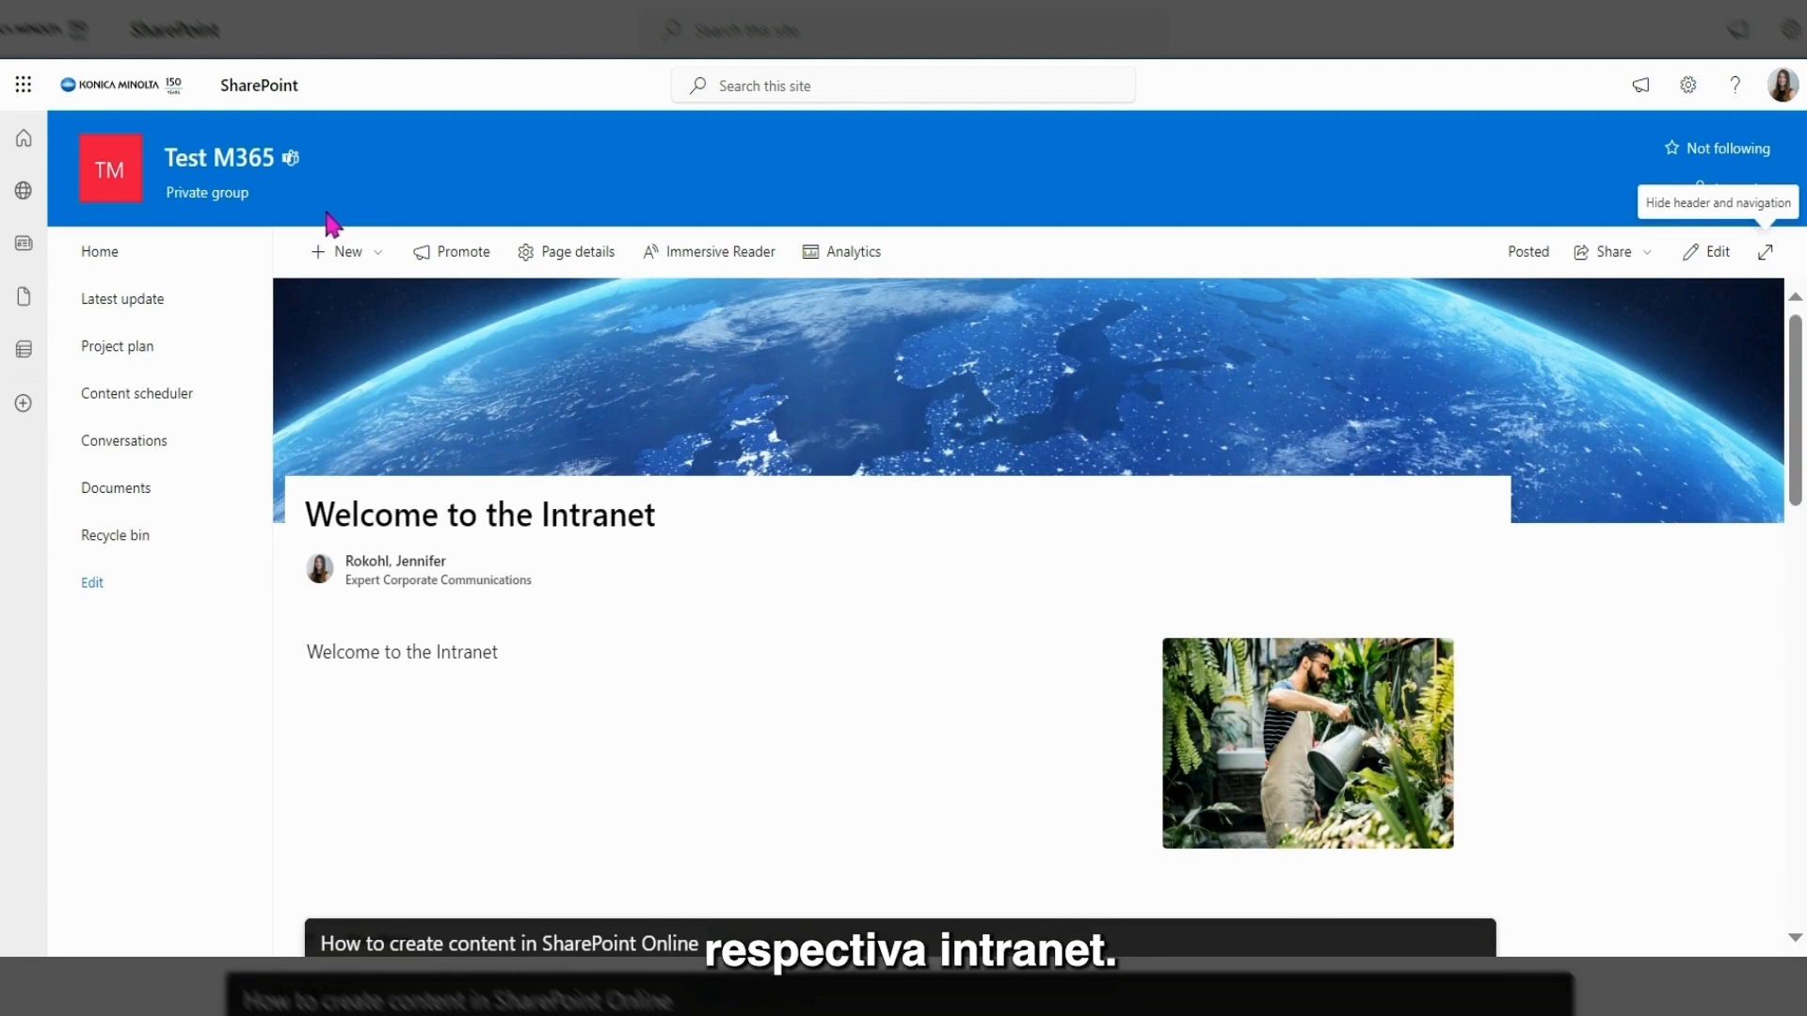
pyautogui.click(173, 260)
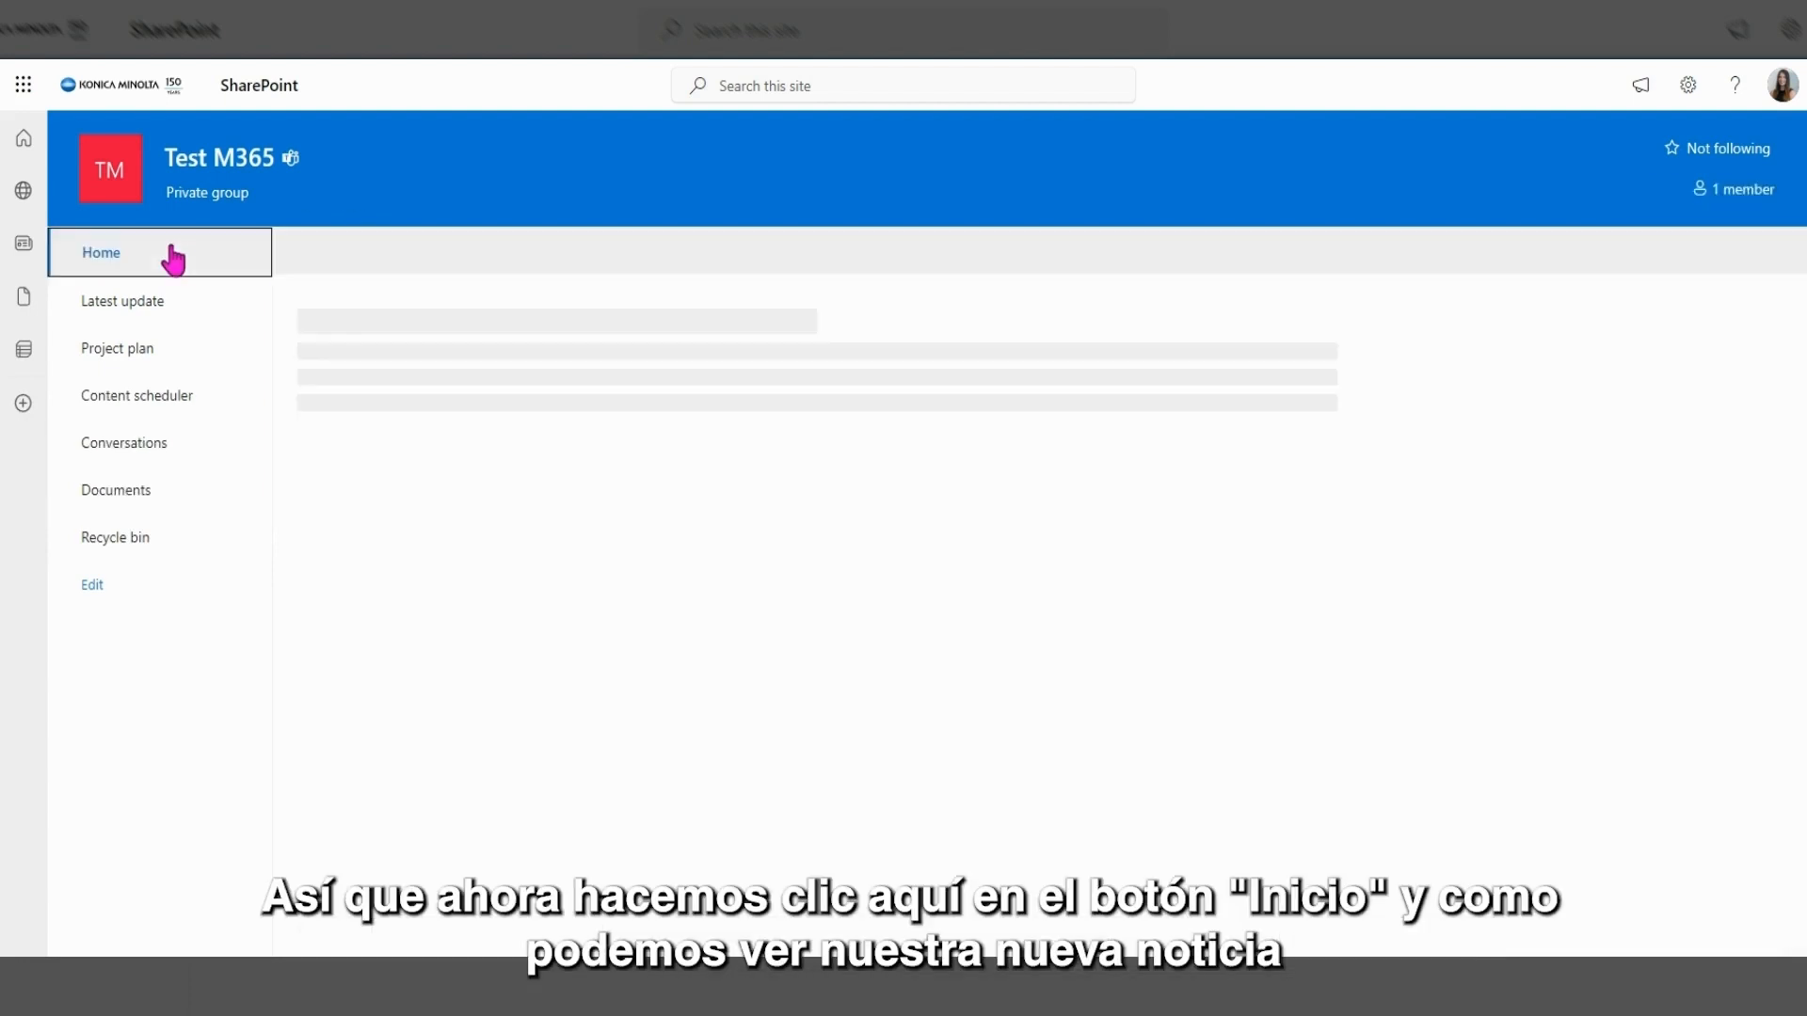